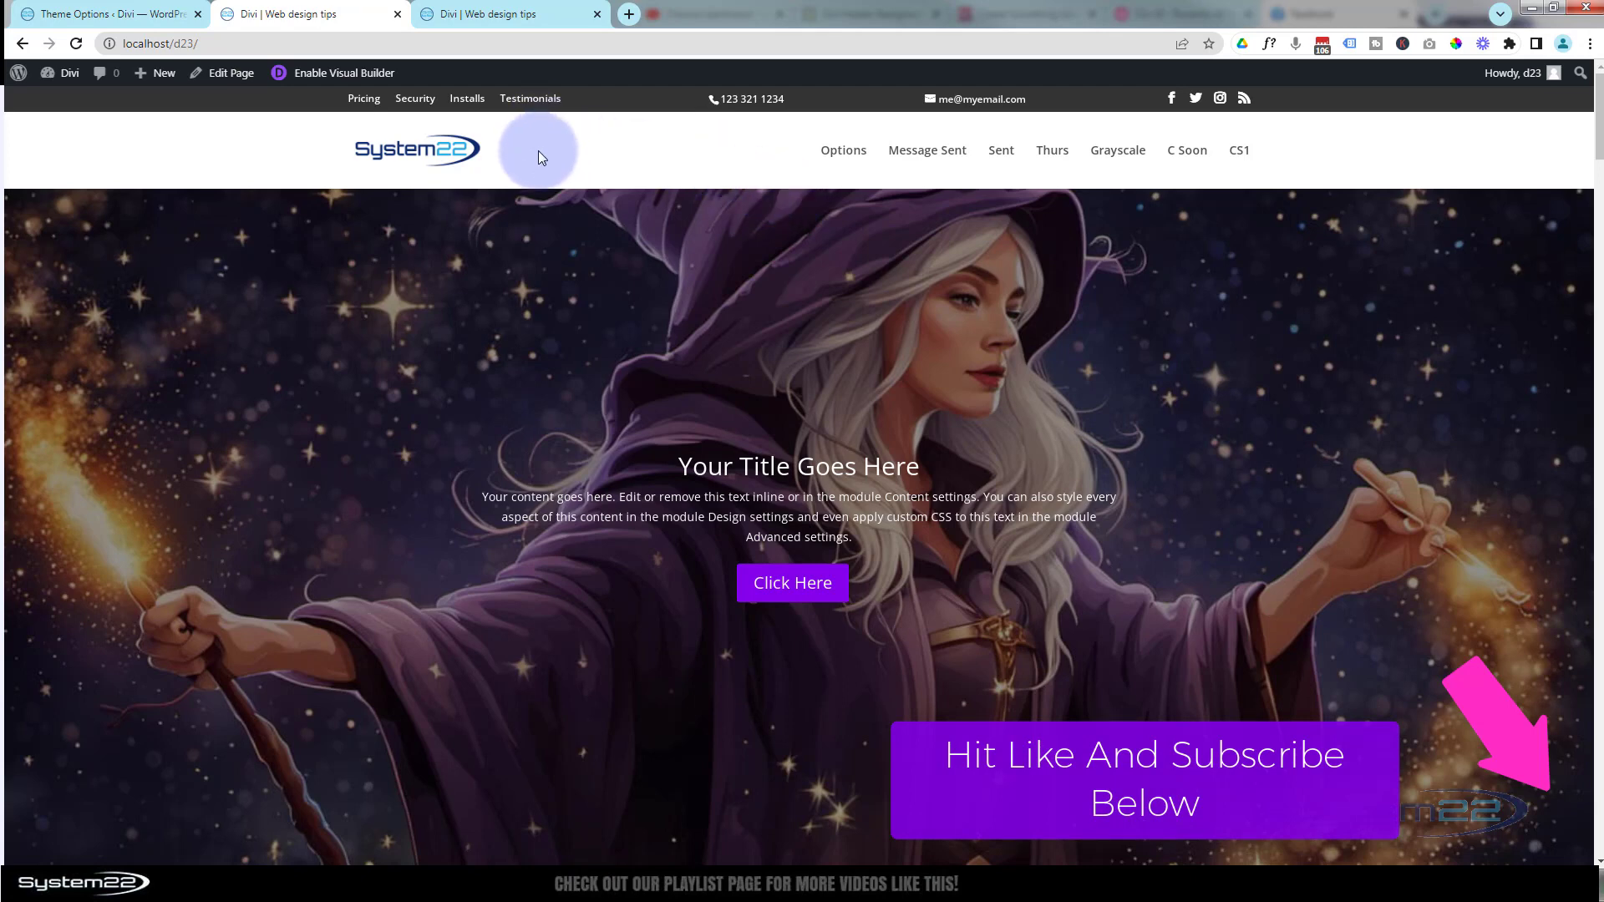
- Scroll through the finished example page to see its transparent header
{"action": "left_click", "coordinate": [509, 16]}
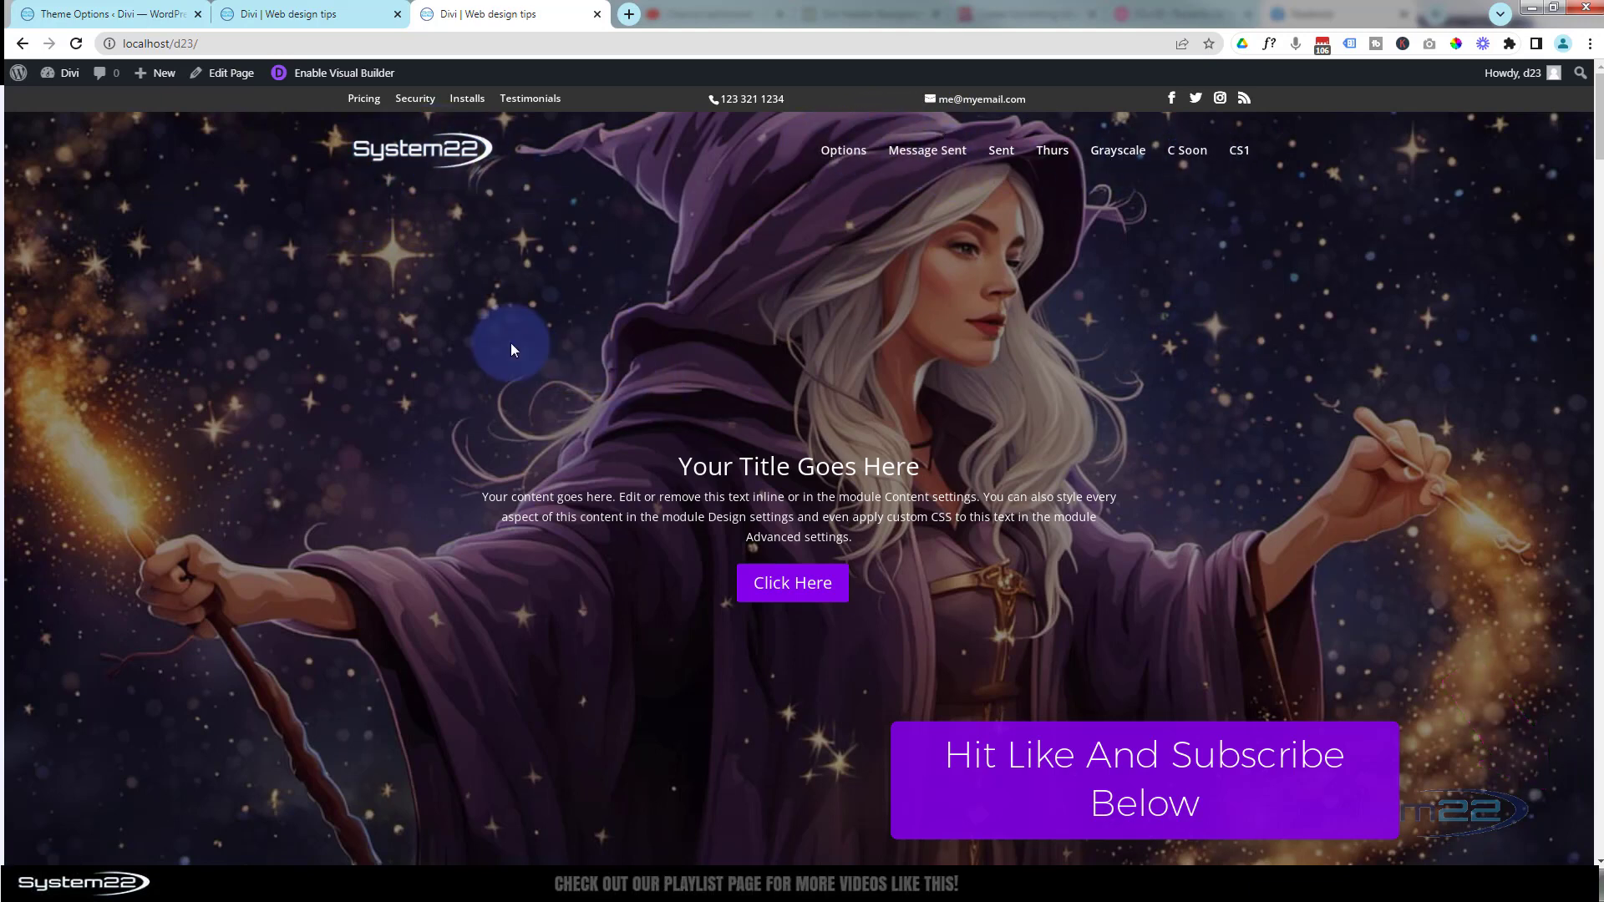
{"action": "scroll", "coordinate": [511, 349], "scroll_direction": "down", "scroll_amount": 5}
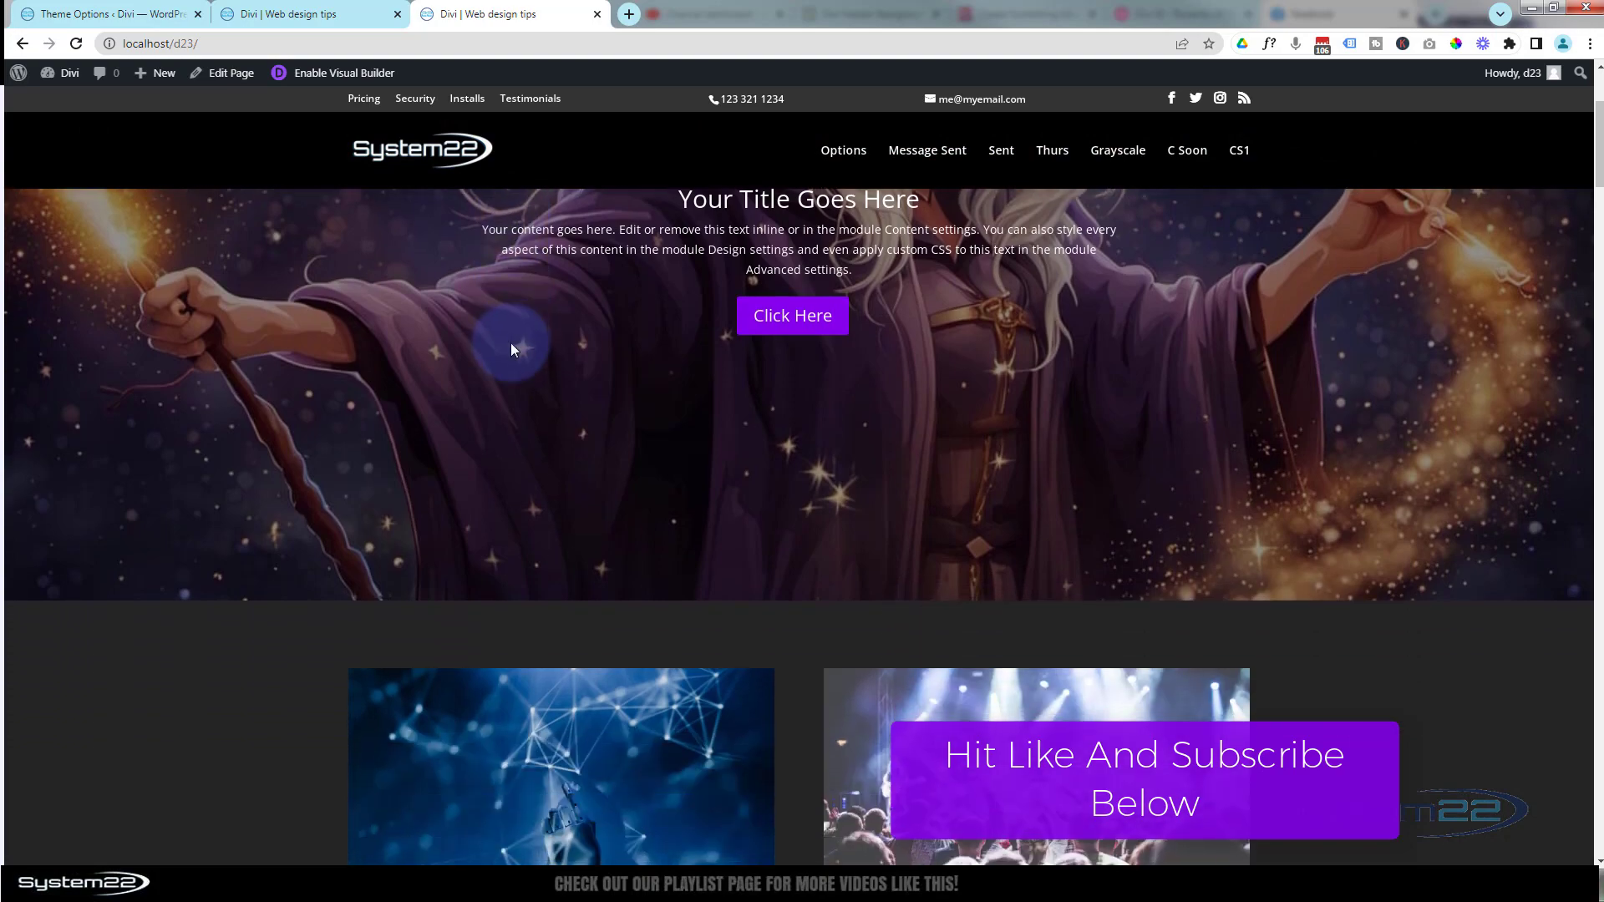
{"action": "scroll", "coordinate": [512, 349], "scroll_direction": "down", "scroll_amount": 10}
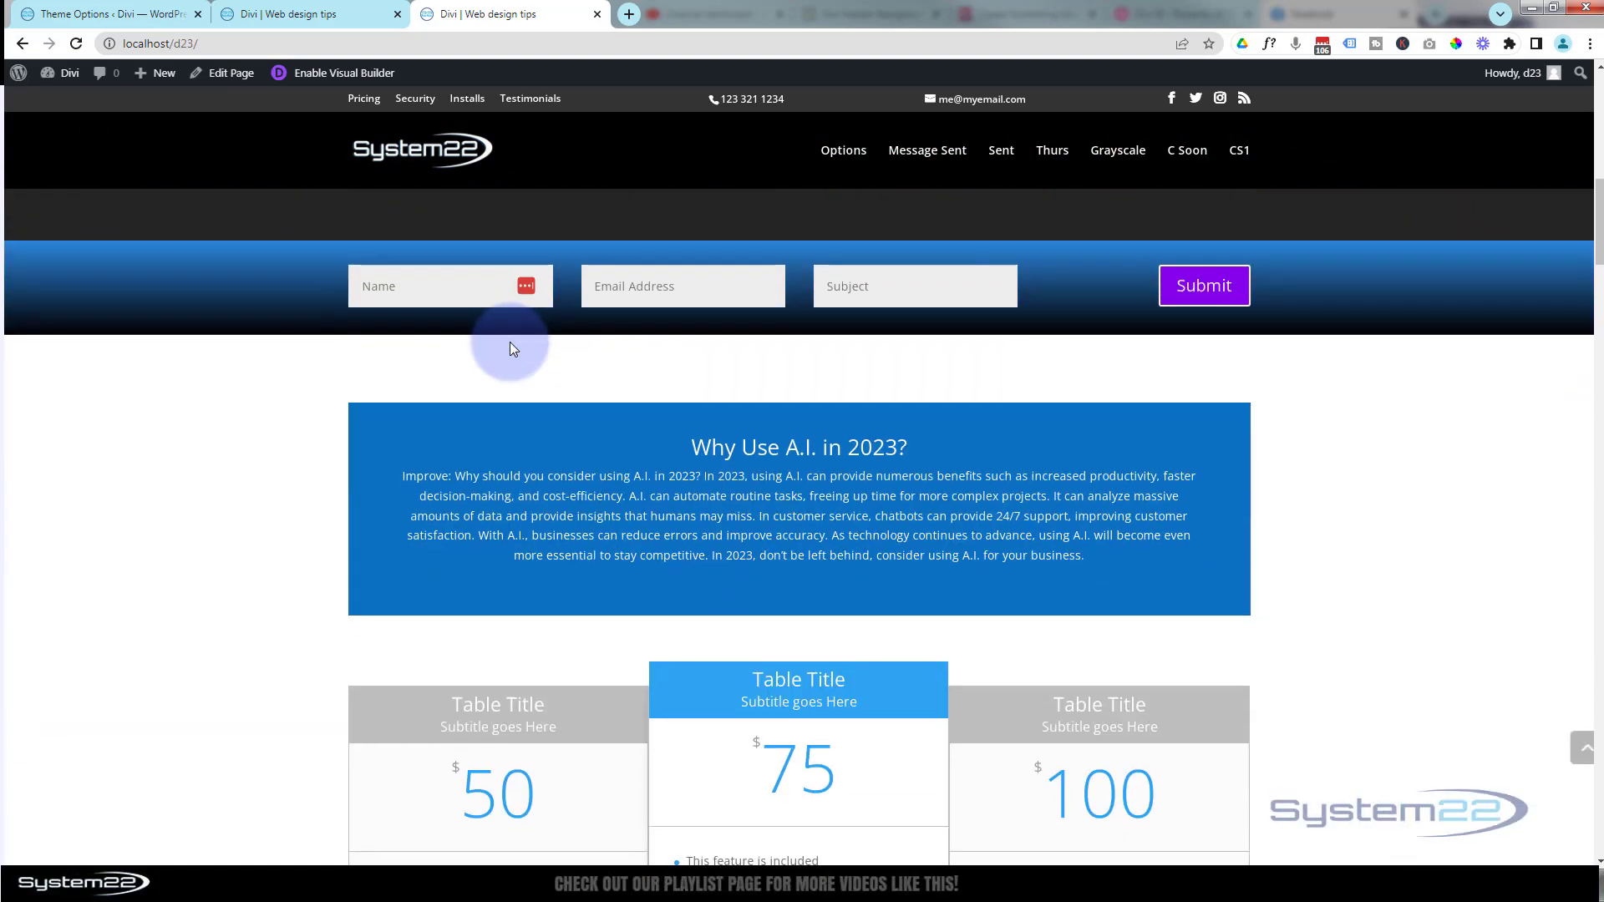
{"action": "scroll", "coordinate": [511, 349], "scroll_direction": "down", "scroll_amount": 7}
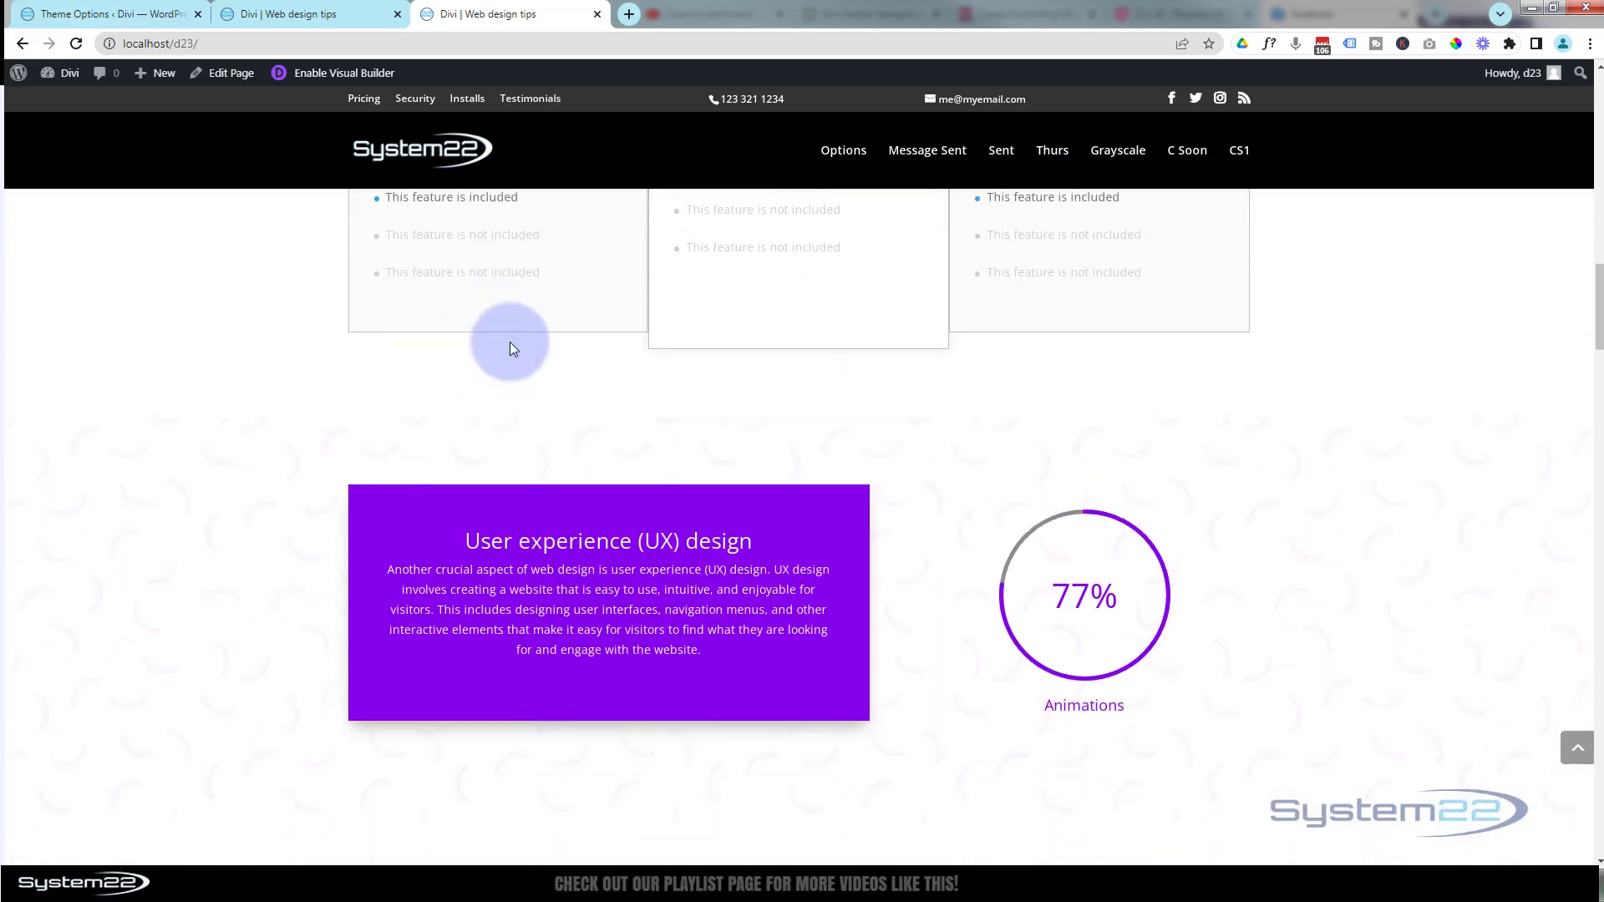
{"action": "scroll", "coordinate": [512, 347], "scroll_direction": "up", "scroll_amount": 8}
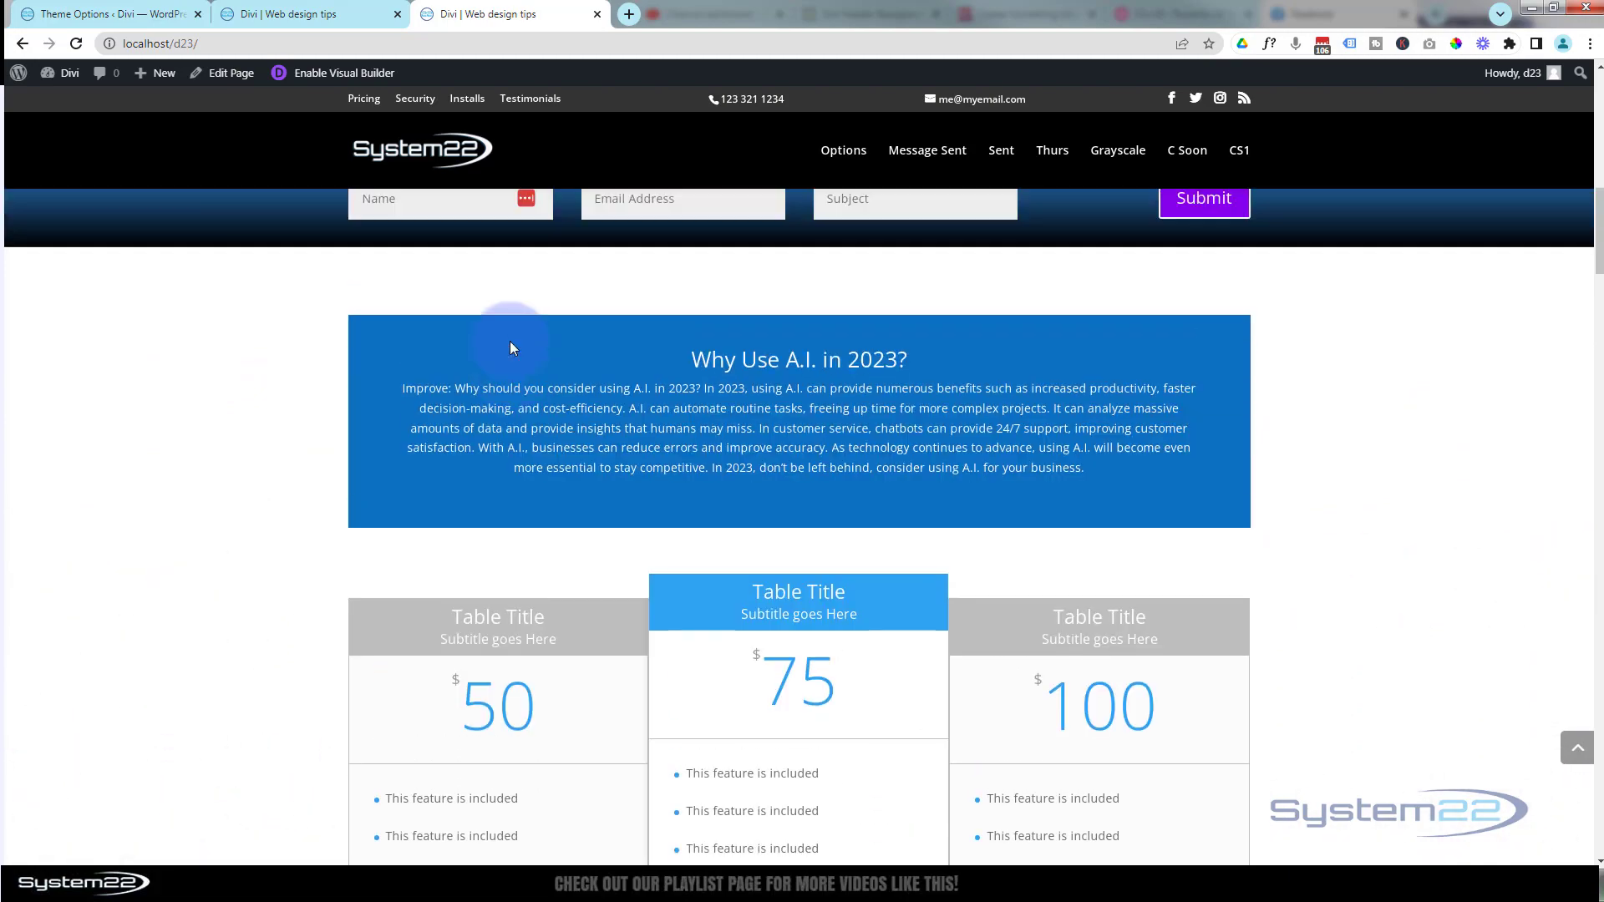
{"action": "scroll", "coordinate": [511, 347], "scroll_direction": "up", "scroll_amount": 6}
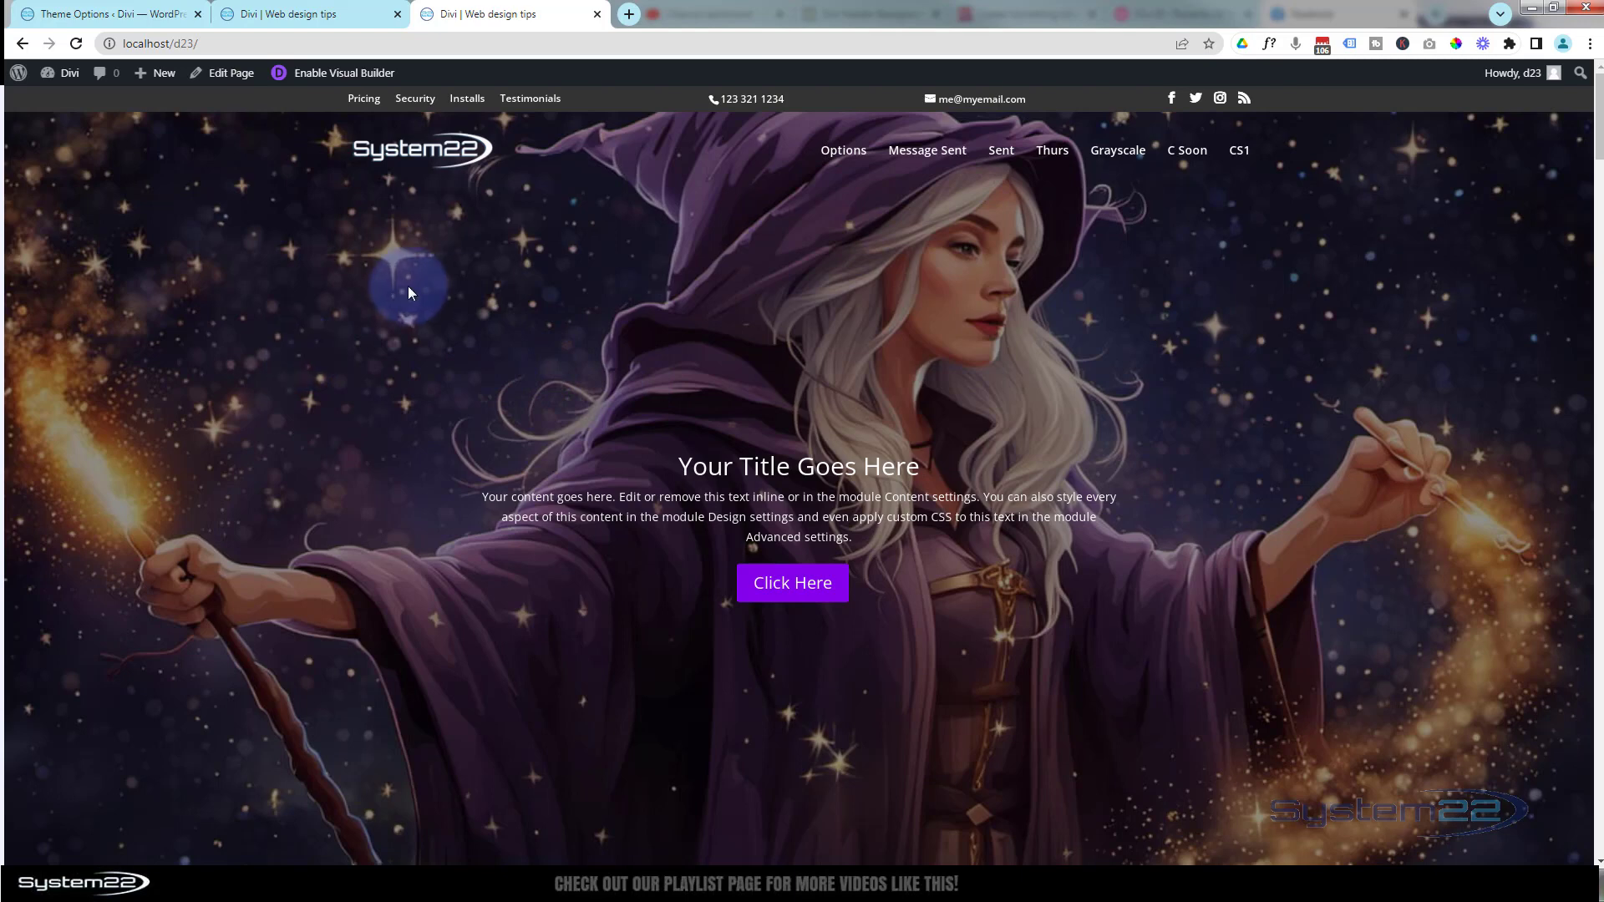
- Close the example tab and open Appearance > Customize from the Divi Theme Options page
{"action": "left_click", "coordinate": [345, 16]}
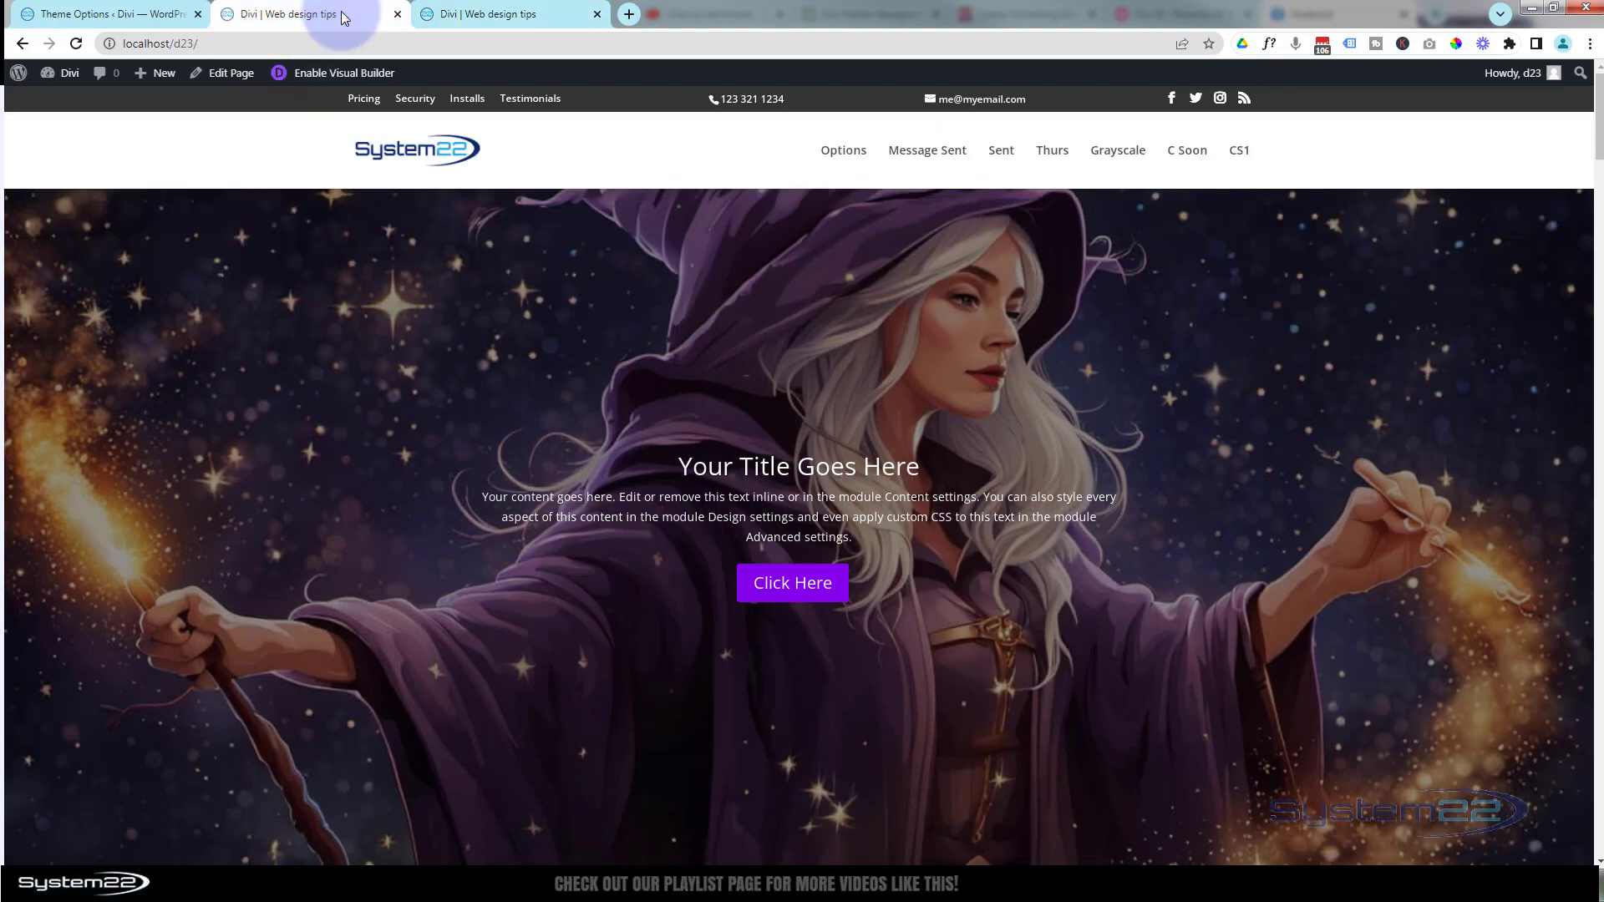
{"action": "left_click", "coordinate": [597, 14]}
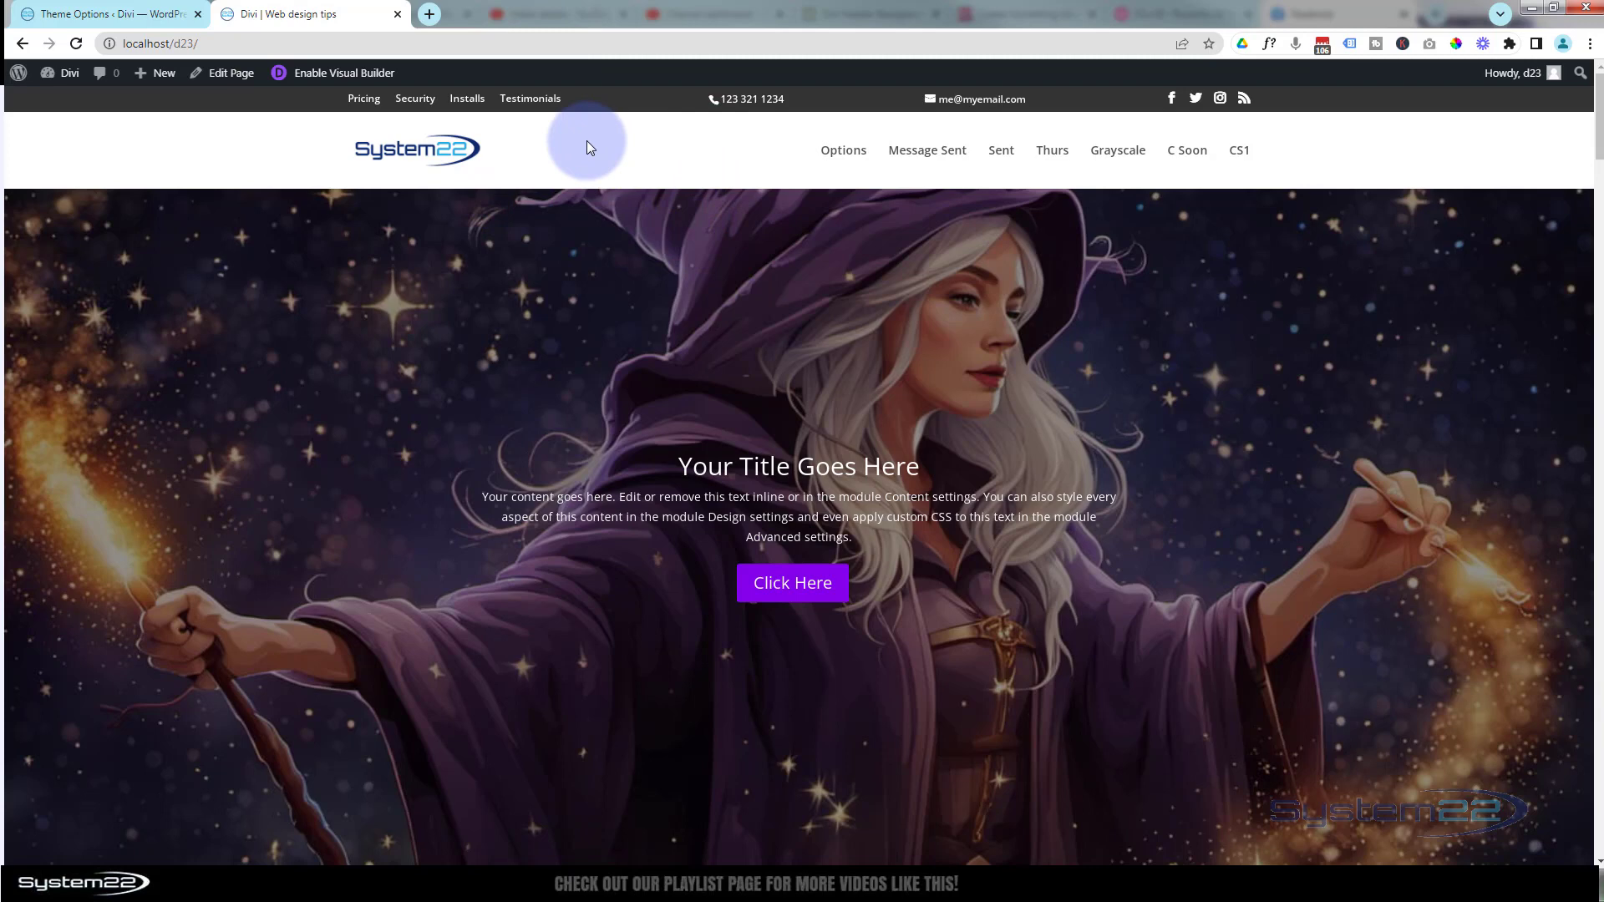
{"action": "left_click", "coordinate": [144, 12]}
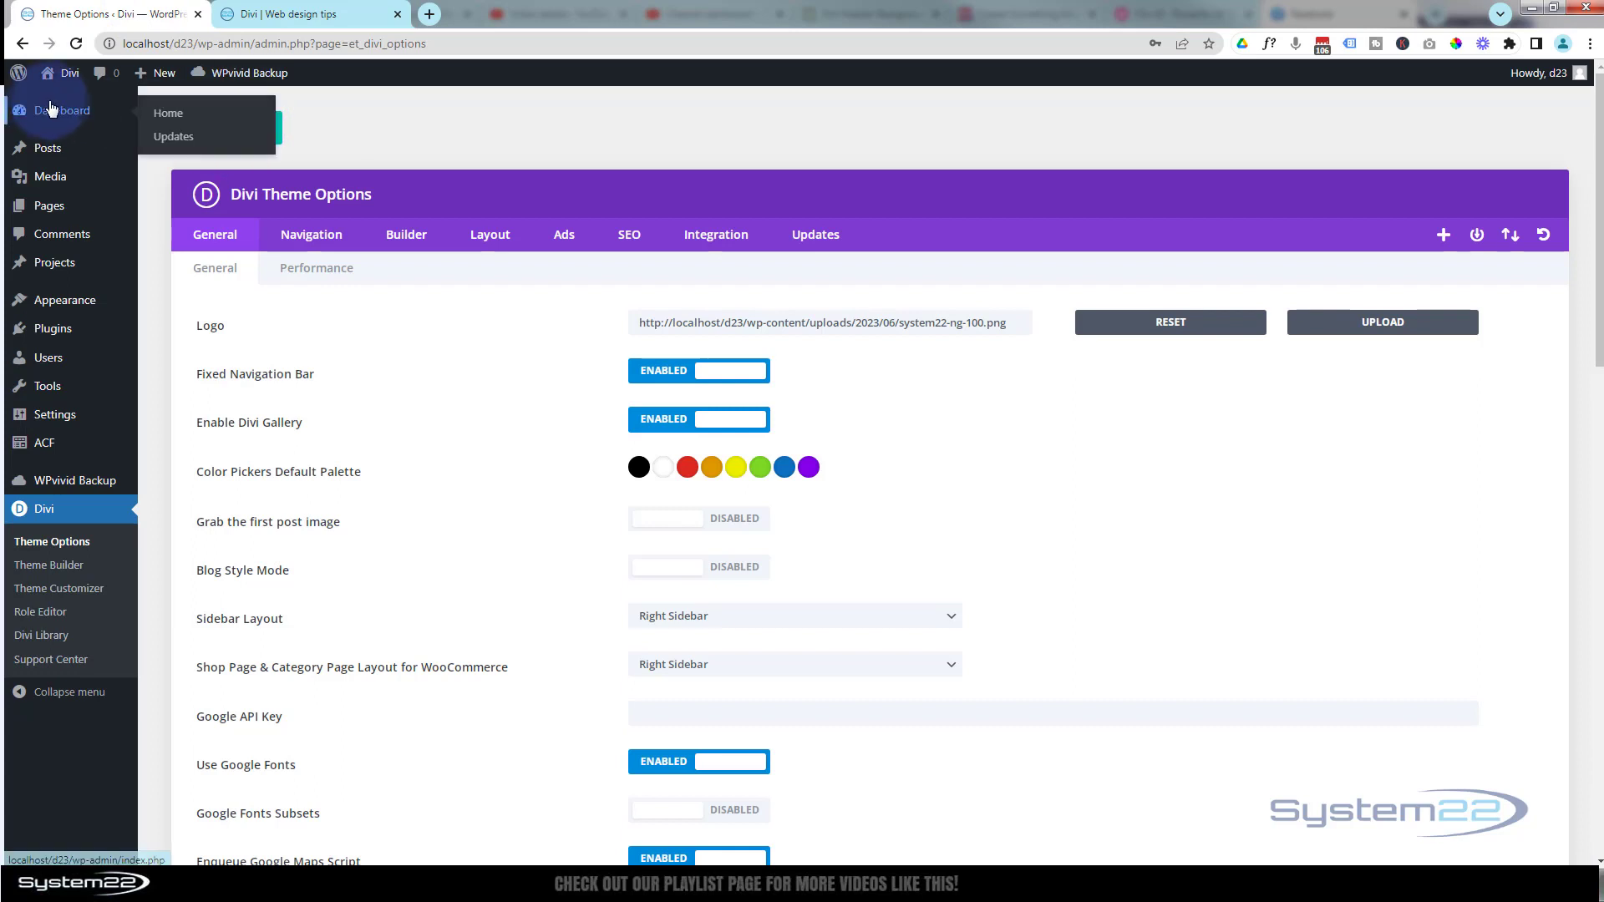
{"action": "mouse_move", "coordinate": [69, 310]}
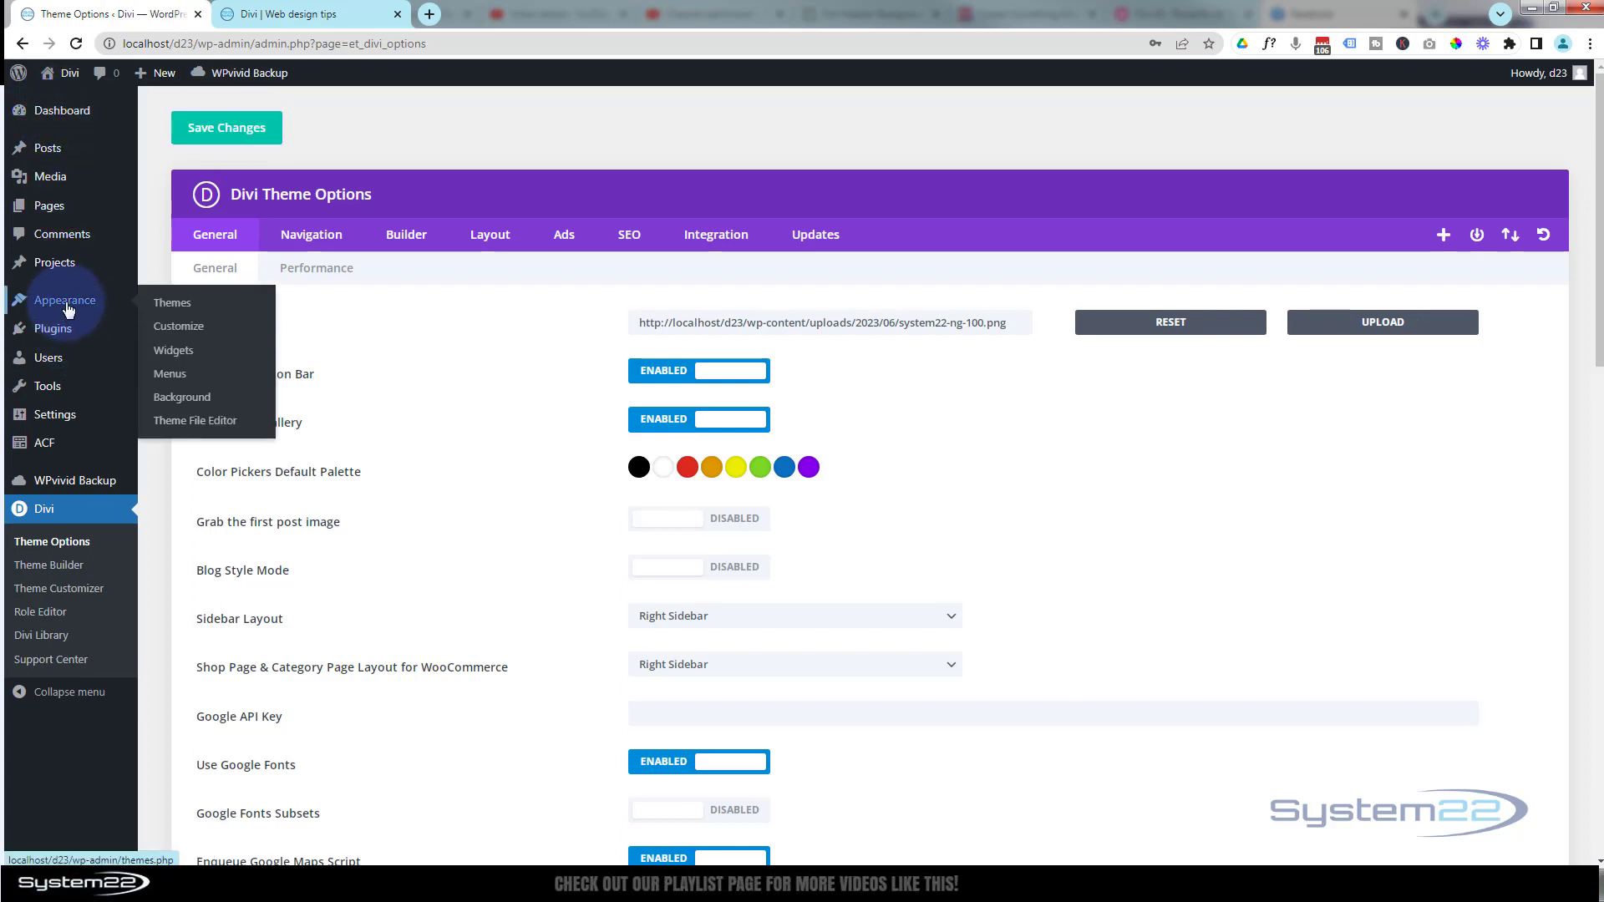
{"action": "left_click", "coordinate": [198, 337]}
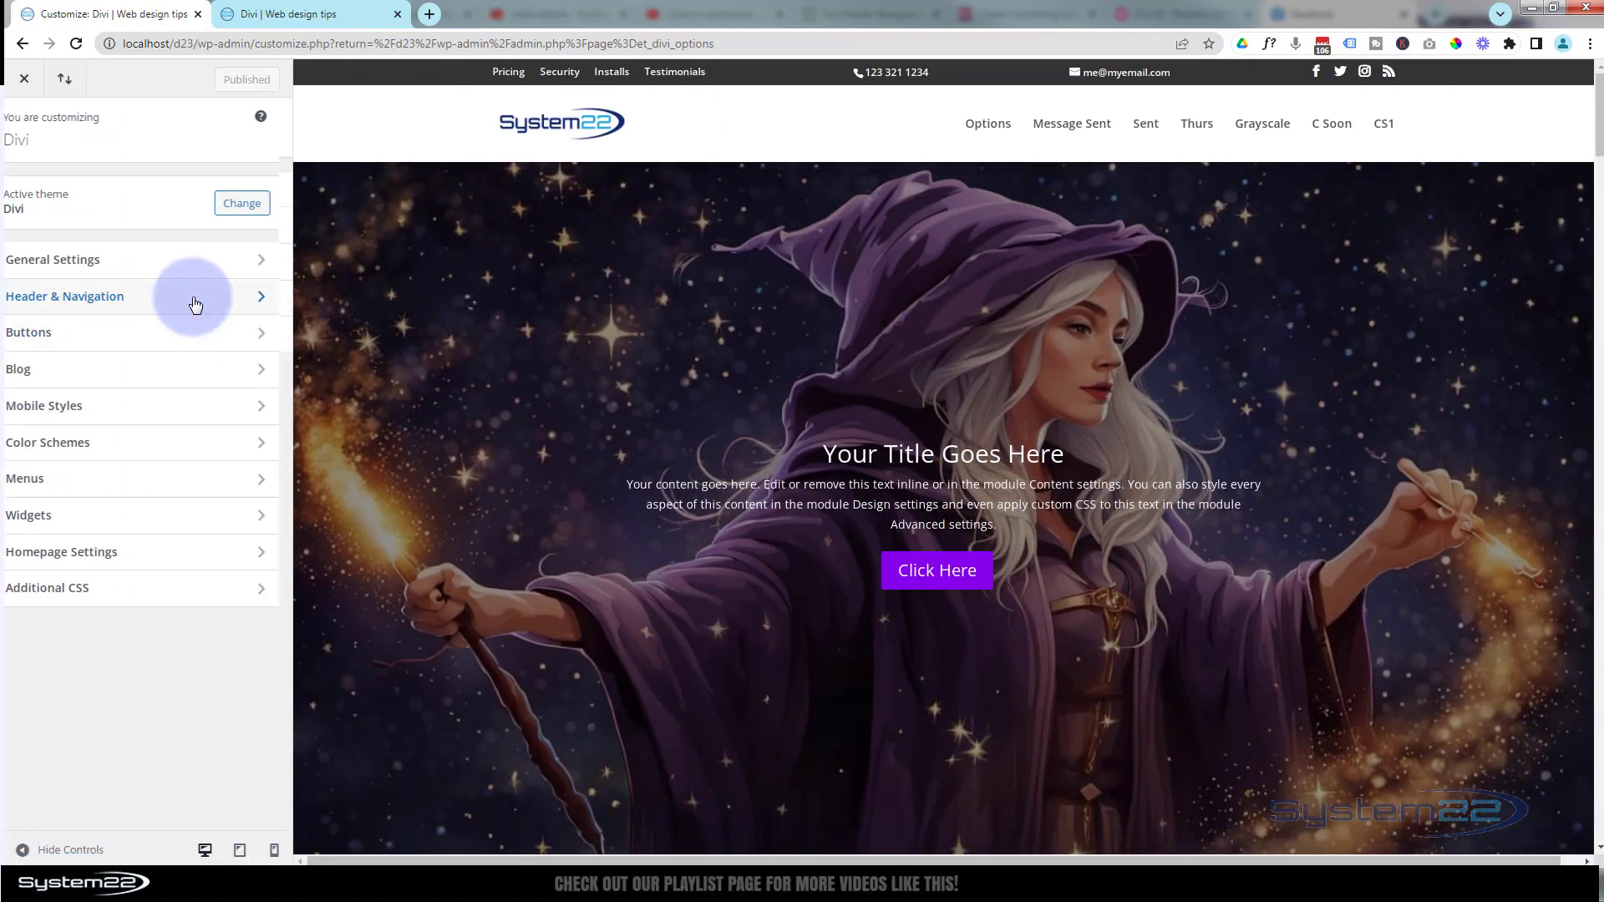
- Set the Primary Menu Bar background colour alpha to 0, giving rgba(255,255,255,0)
{"action": "left_click", "coordinate": [197, 298]}
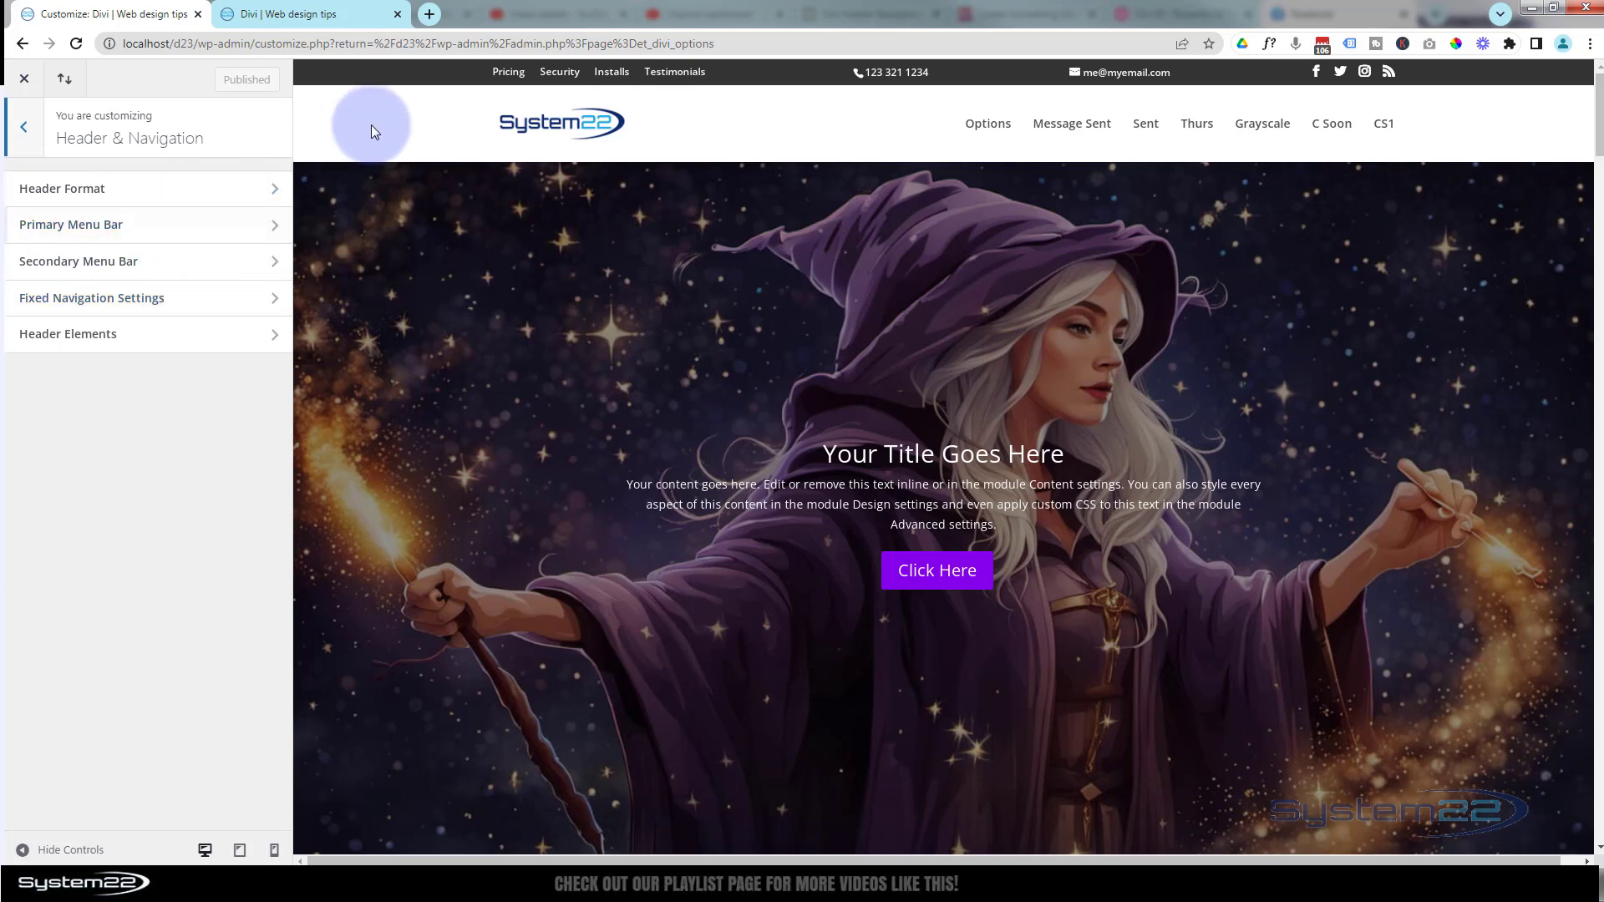
{"action": "left_click", "coordinate": [184, 226]}
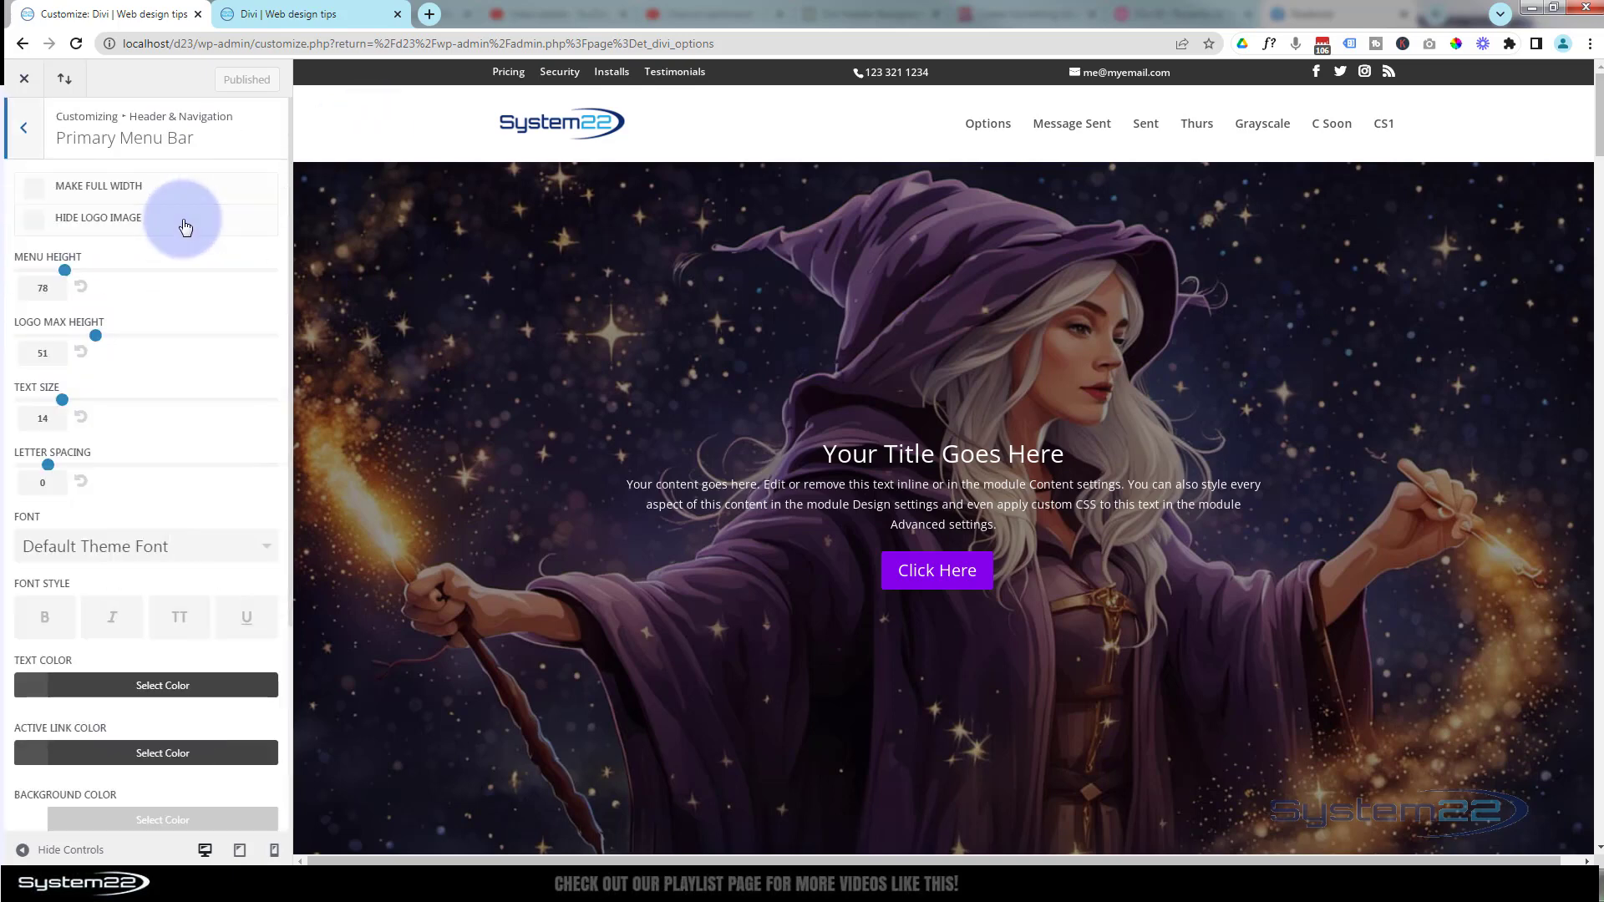
{"action": "scroll", "coordinate": [182, 284], "scroll_direction": "down", "scroll_amount": 4}
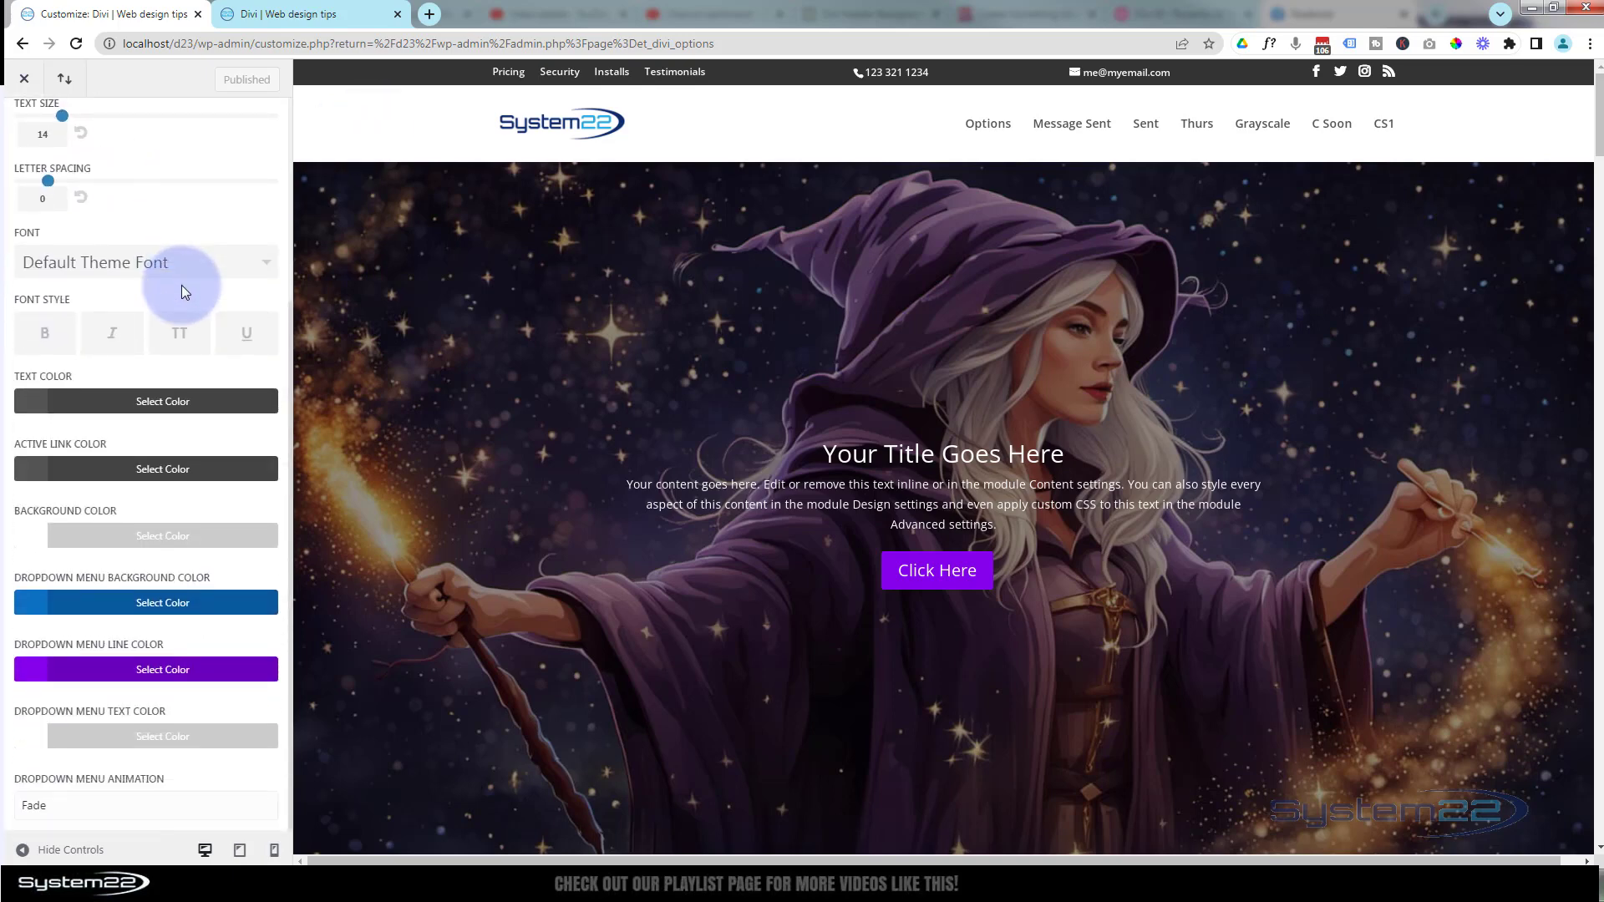
{"action": "left_click", "coordinate": [35, 541]}
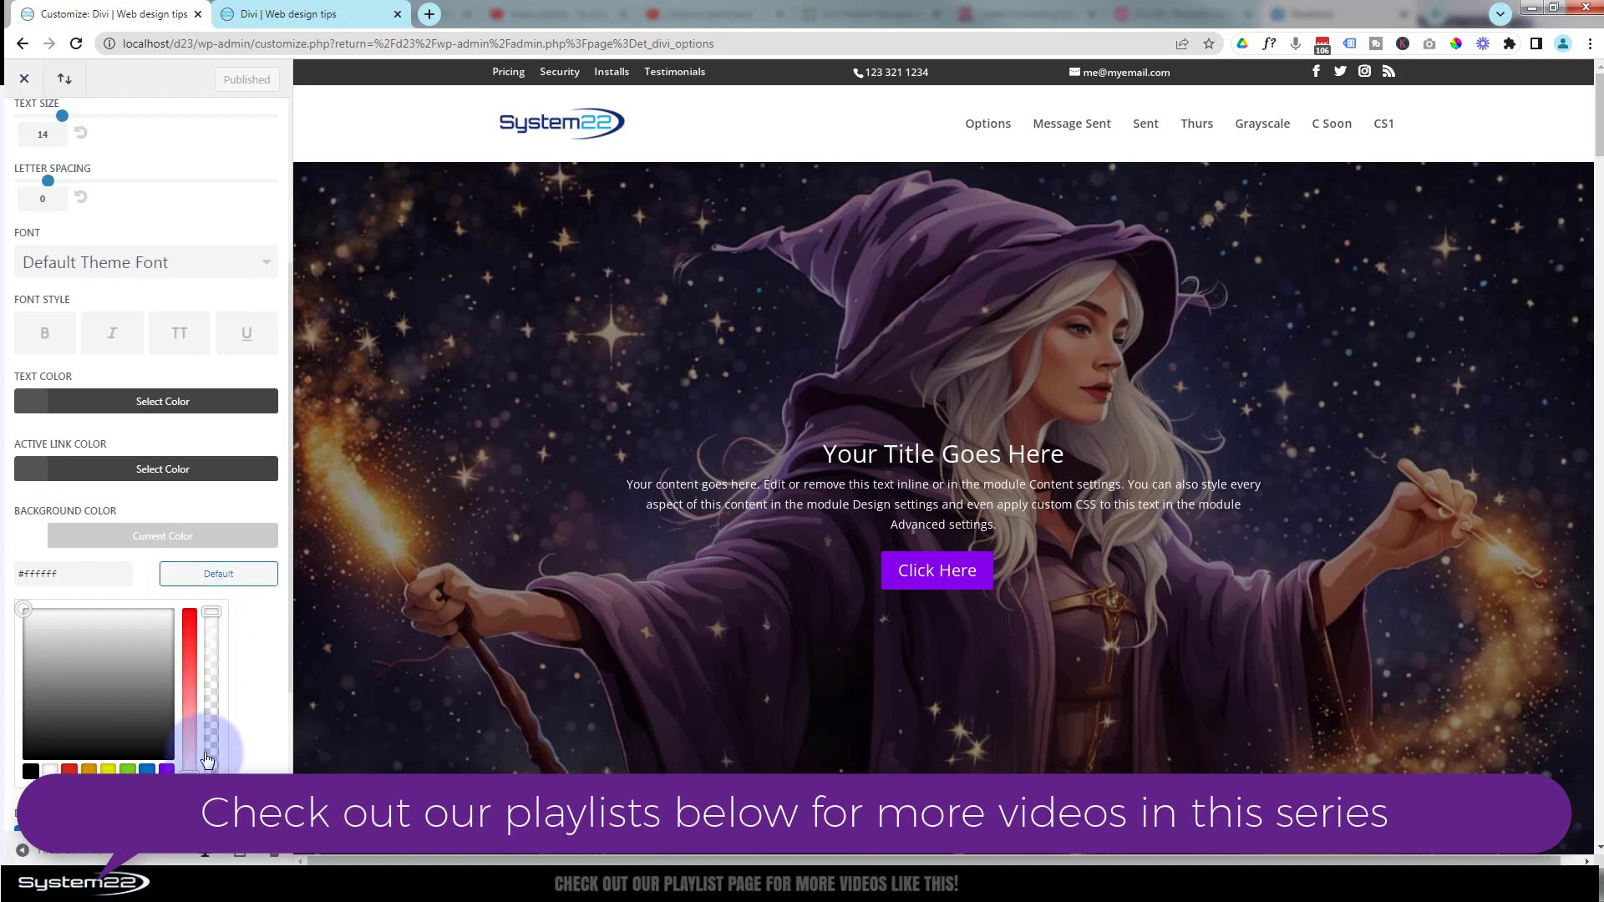
{"action": "left_click_drag", "start_coordinate": [211, 612], "coordinate": [215, 771]}
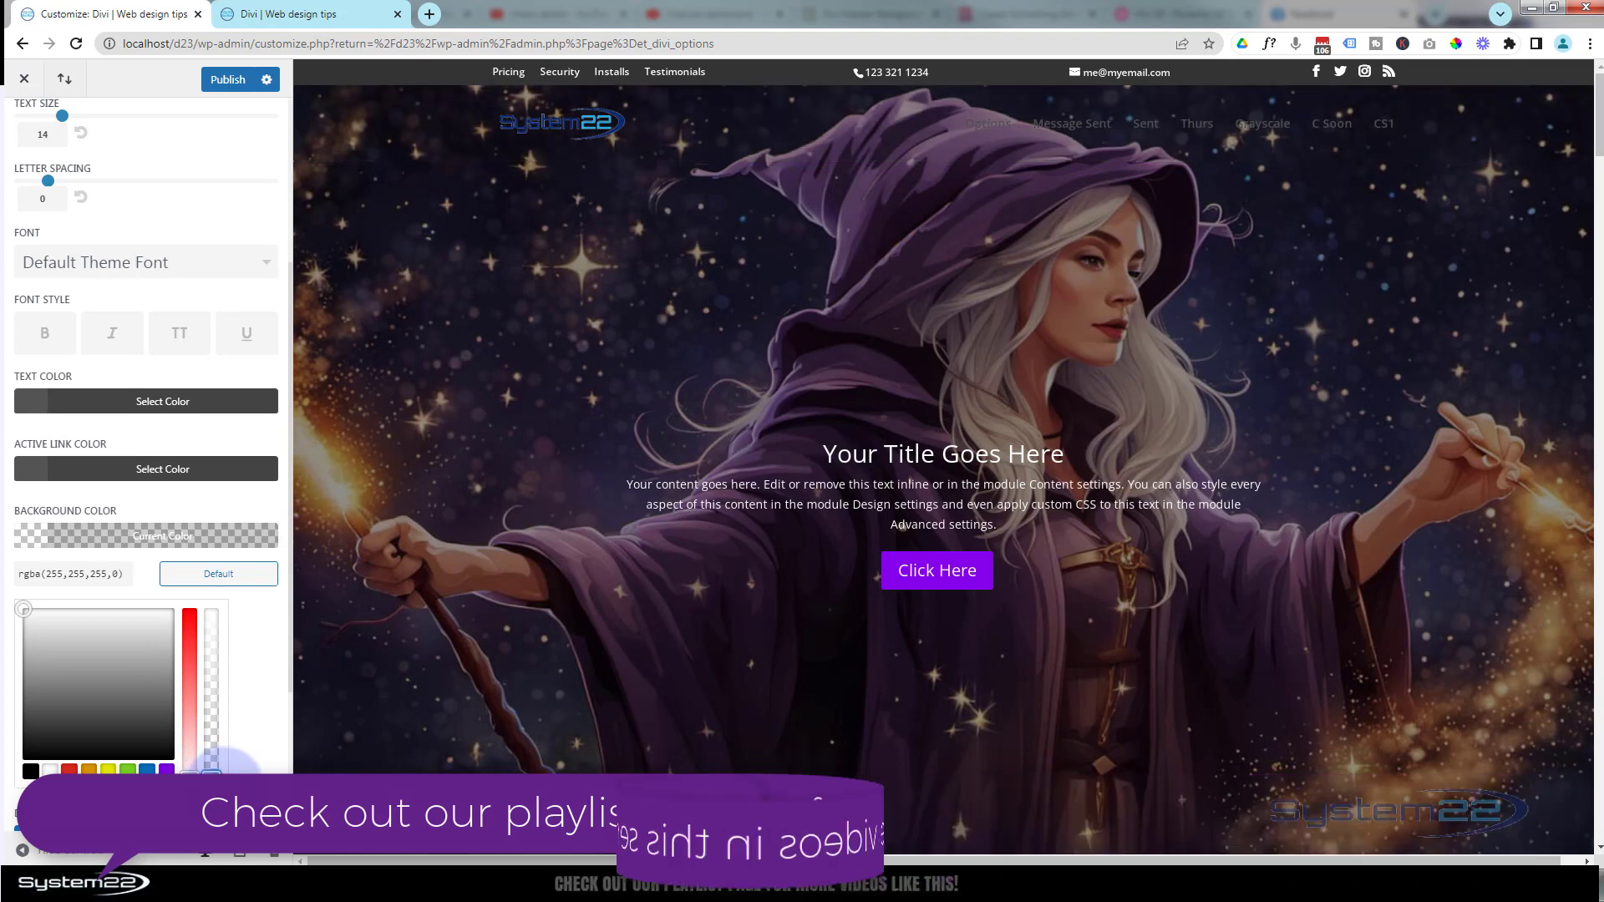
{"action": "mouse_move", "coordinate": [212, 773]}
{"action": "left_mouse_down"}
{"action": "mouse_move", "coordinate": [214, 595]}
{"action": "mouse_move", "coordinate": [207, 789]}
{"action": "mouse_move", "coordinate": [201, 773]}
{"action": "left_mouse_up"}
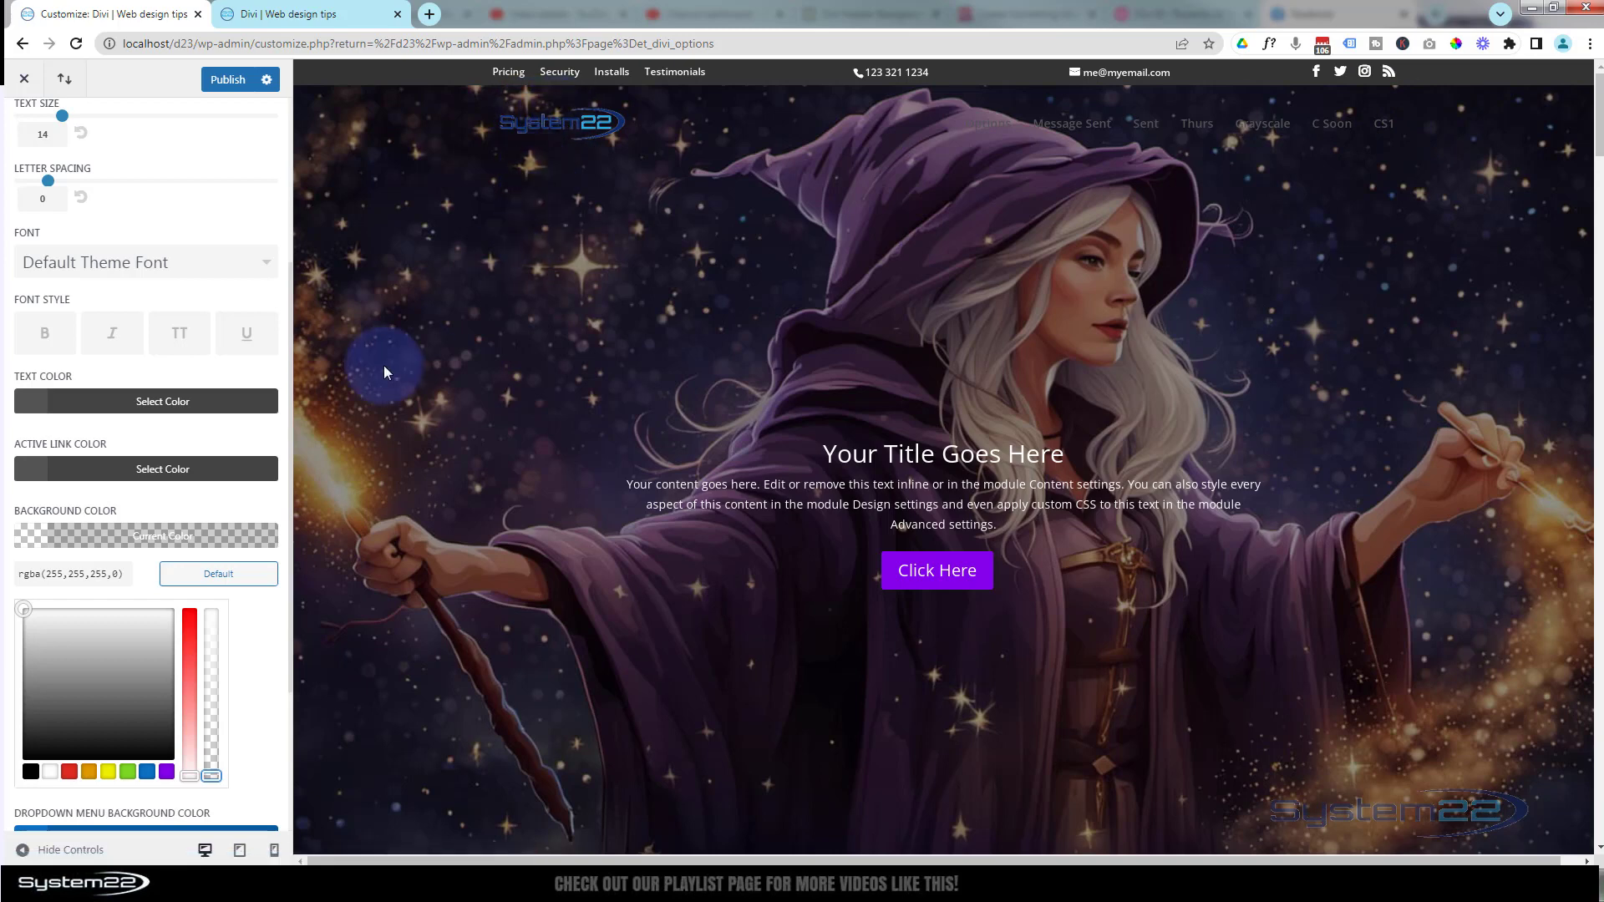
- Set the primary menu text colour and active link colour to solid white #ffffff
{"action": "left_click", "coordinate": [29, 402]}
{"action": "left_click", "coordinate": [51, 638]}
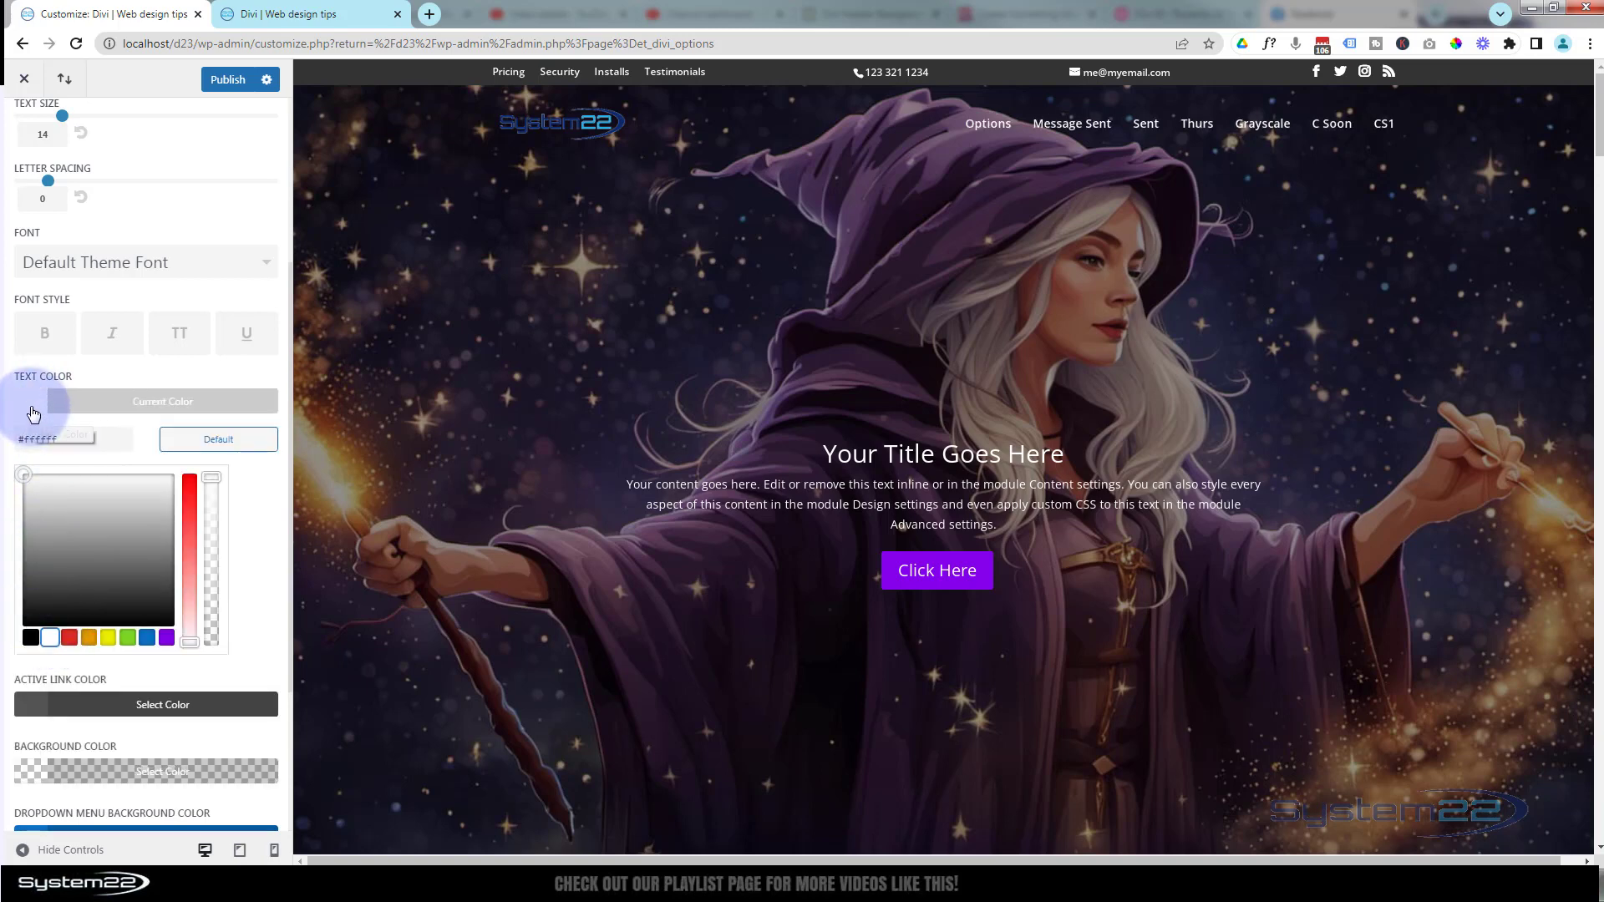
{"action": "left_click", "coordinate": [37, 706]}
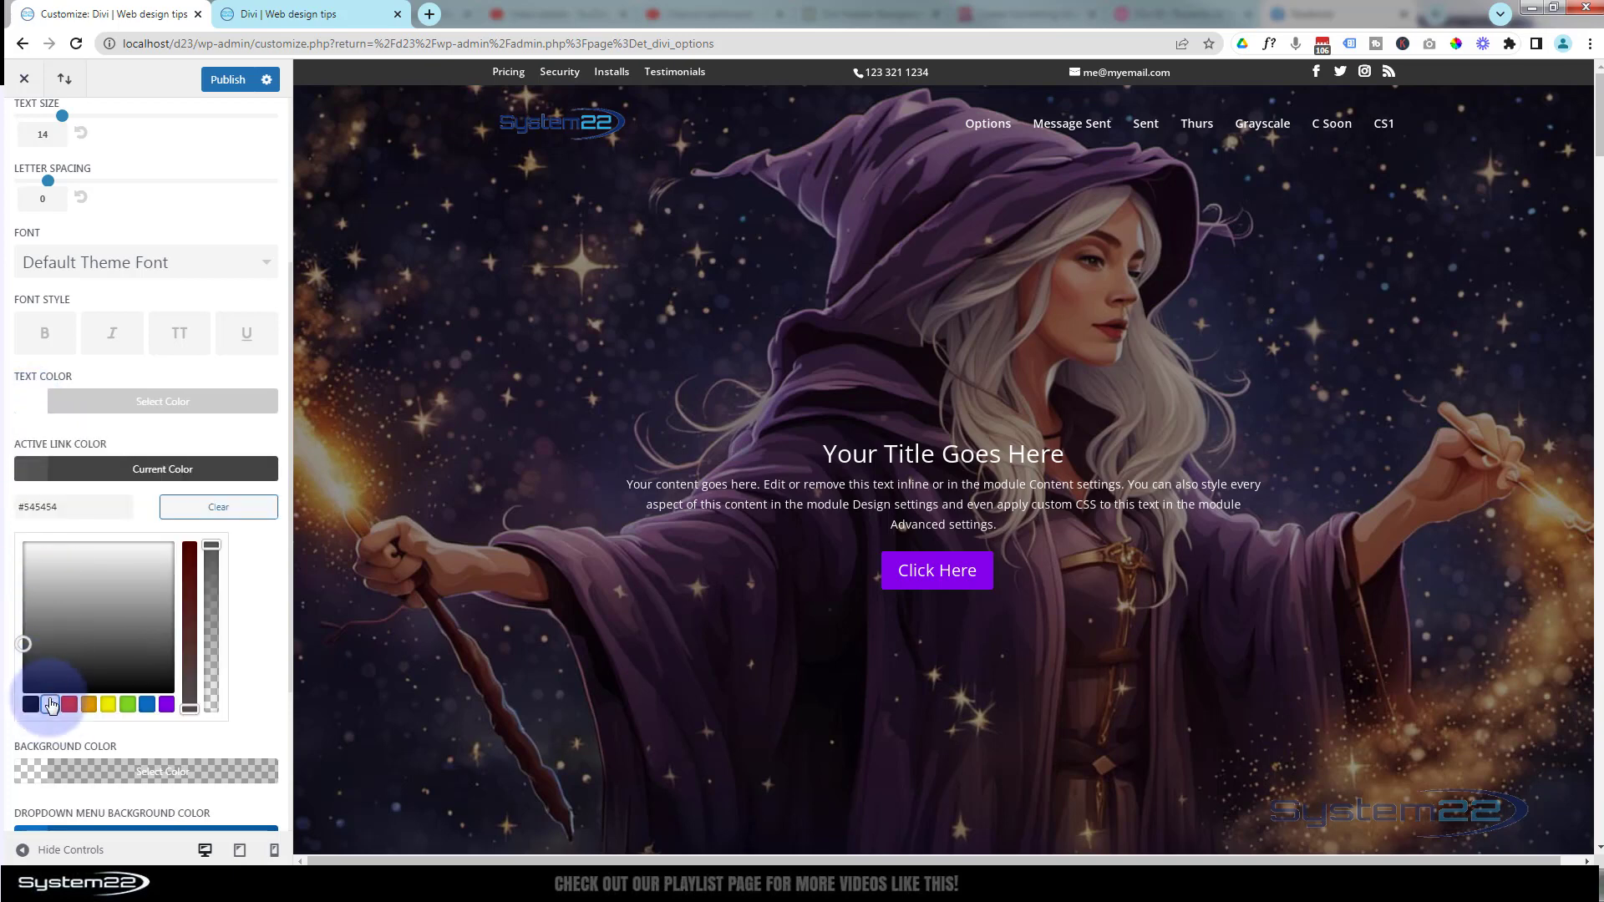
{"action": "left_click", "coordinate": [51, 705]}
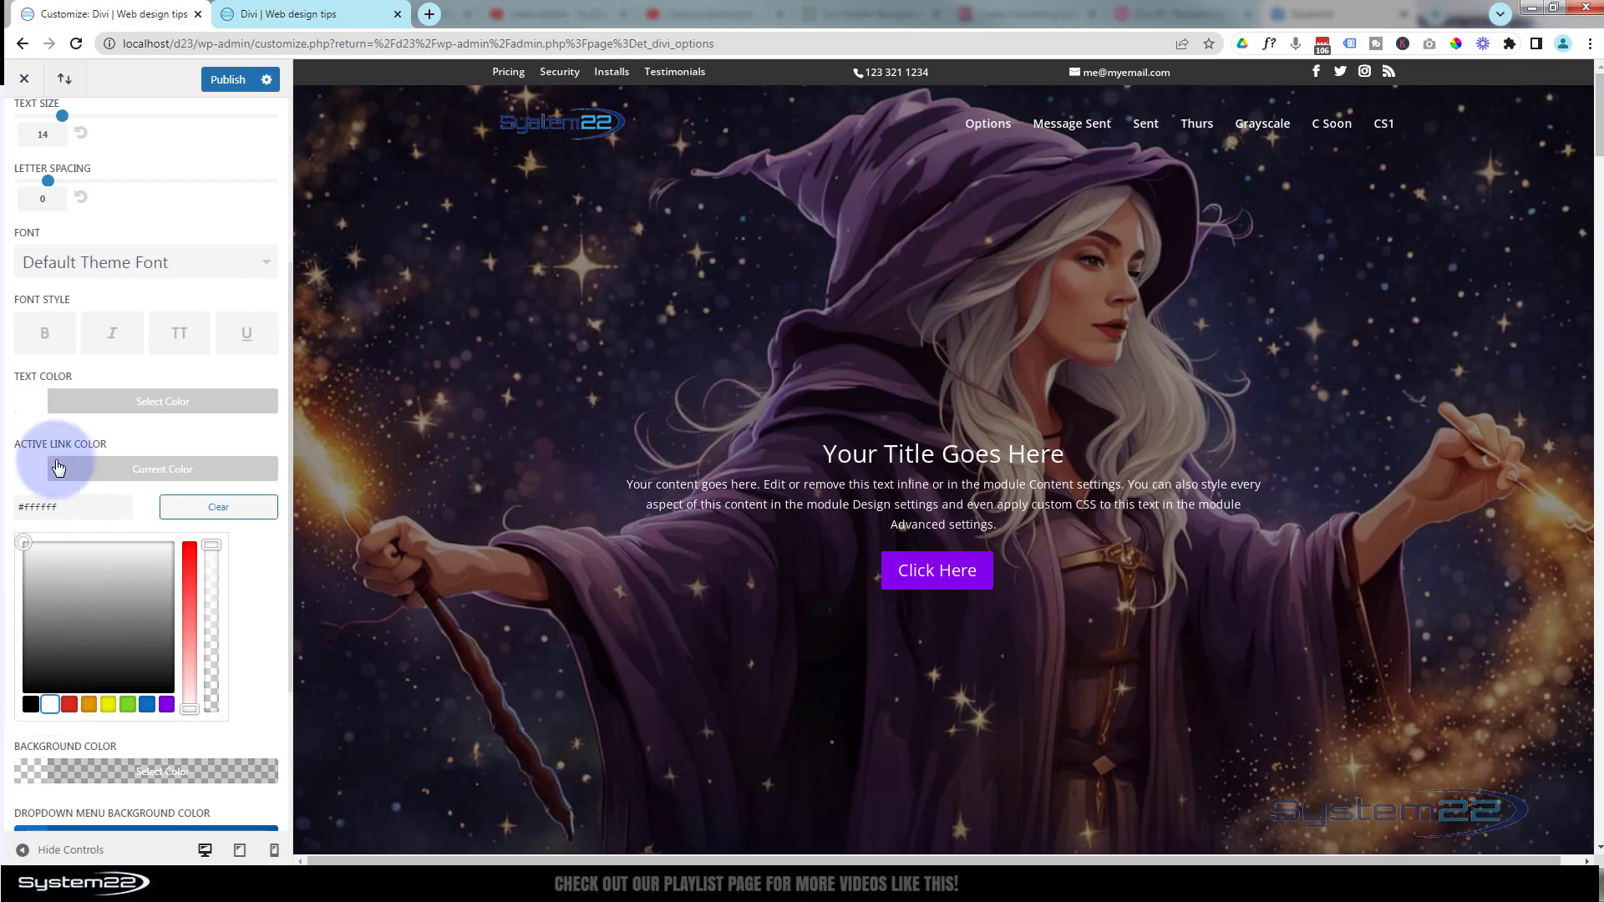
{"action": "left_click", "coordinate": [33, 406]}
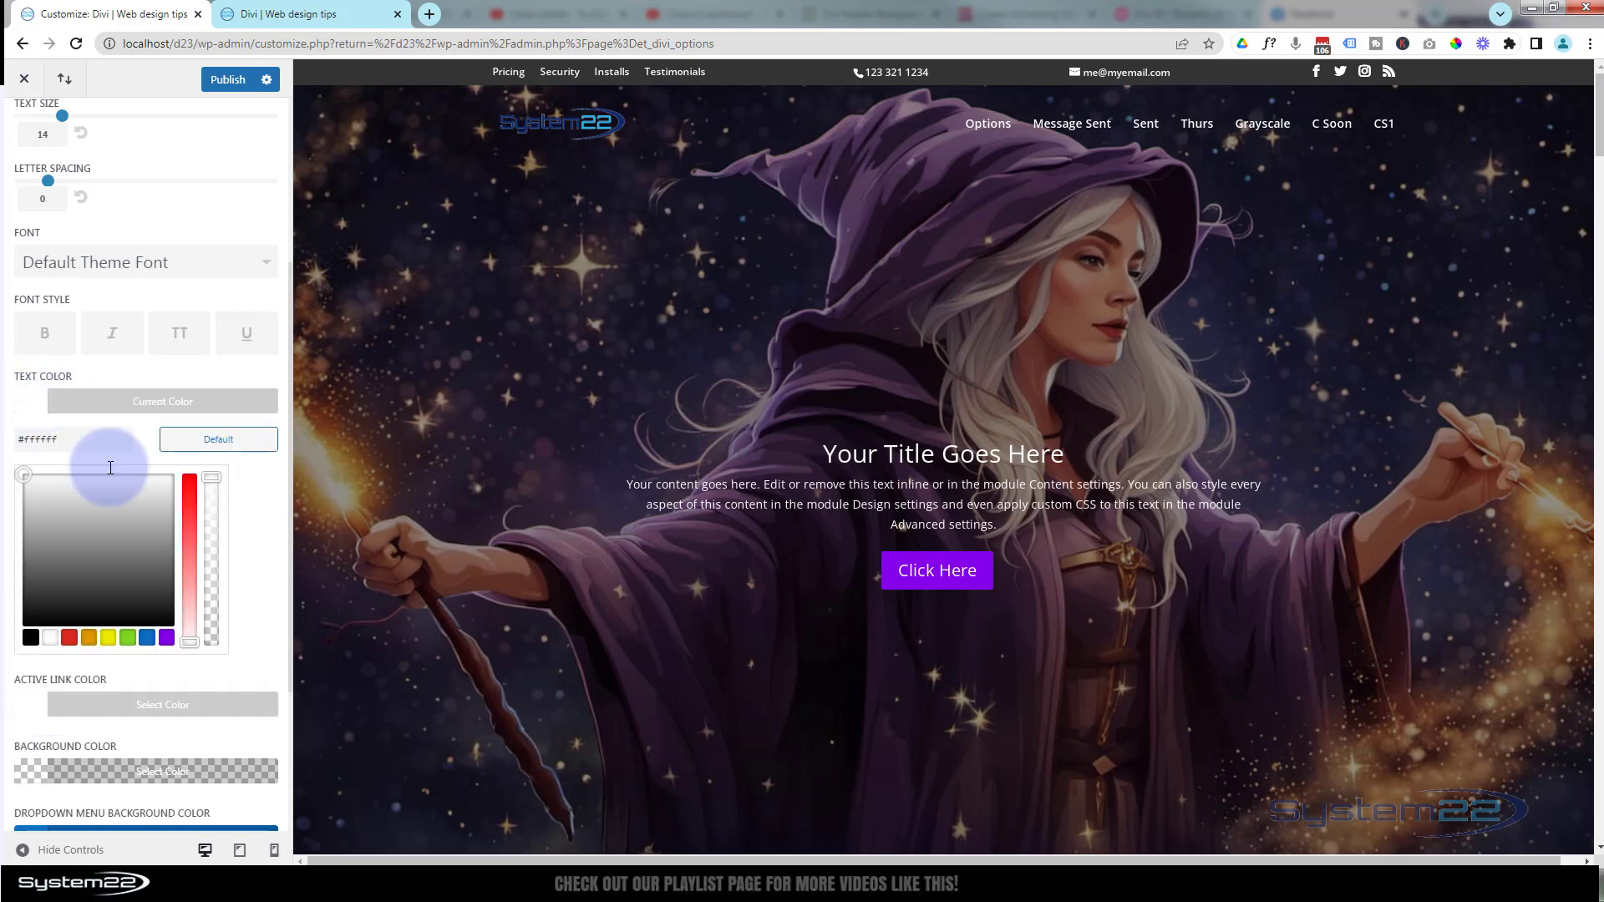
{"action": "left_click_drag", "start_coordinate": [212, 478], "coordinate": [205, 535]}
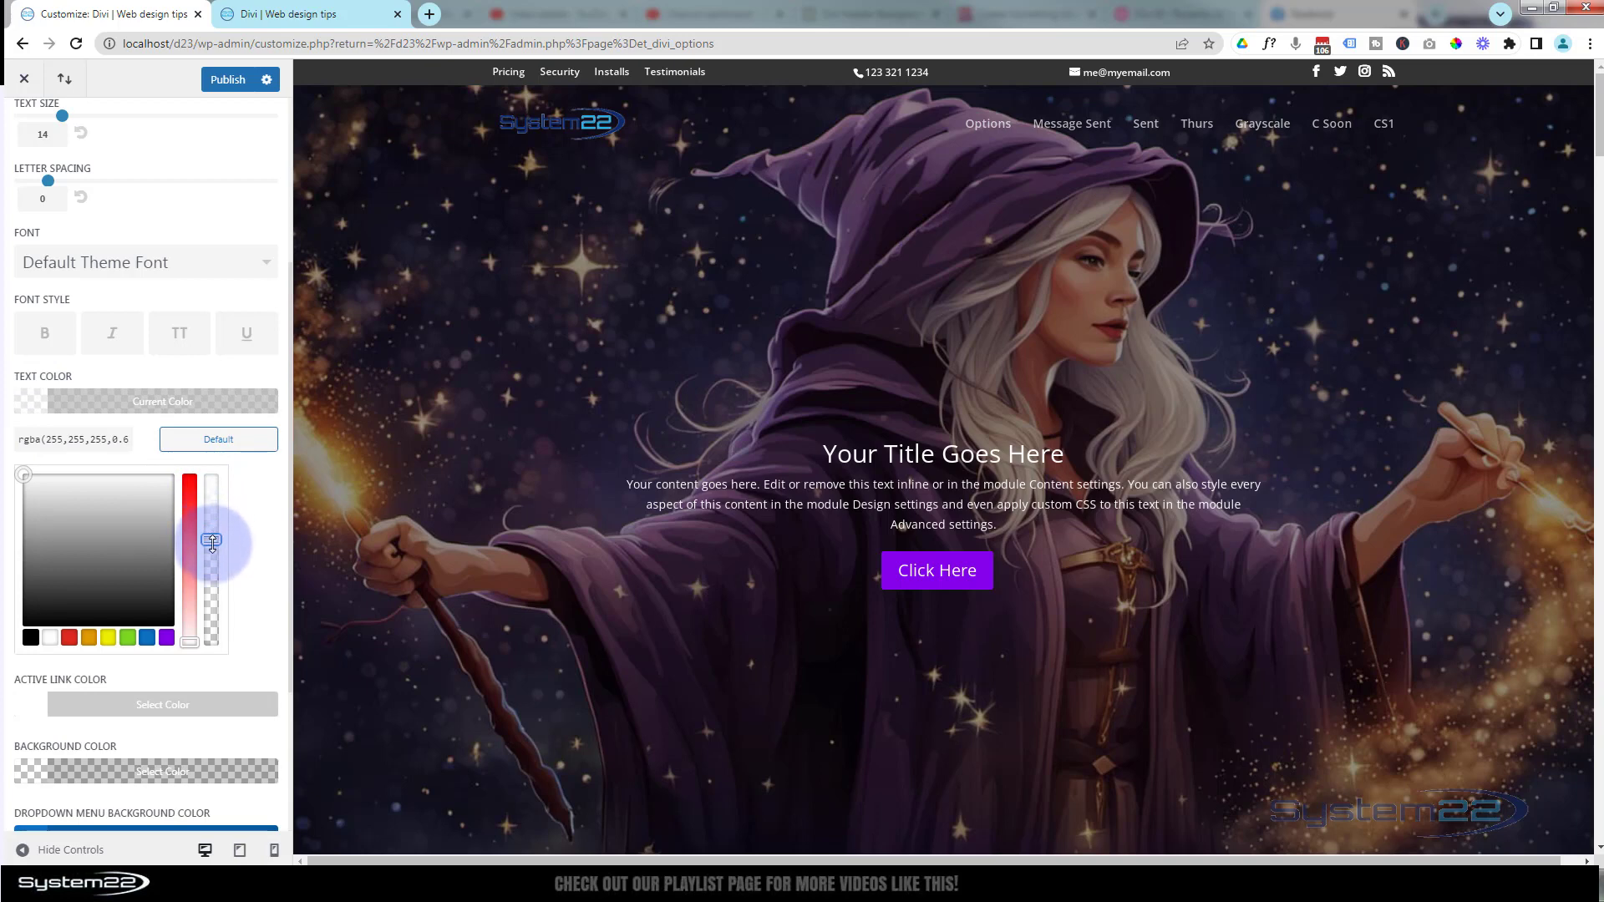
{"action": "left_click_drag", "start_coordinate": [215, 536], "coordinate": [215, 470]}
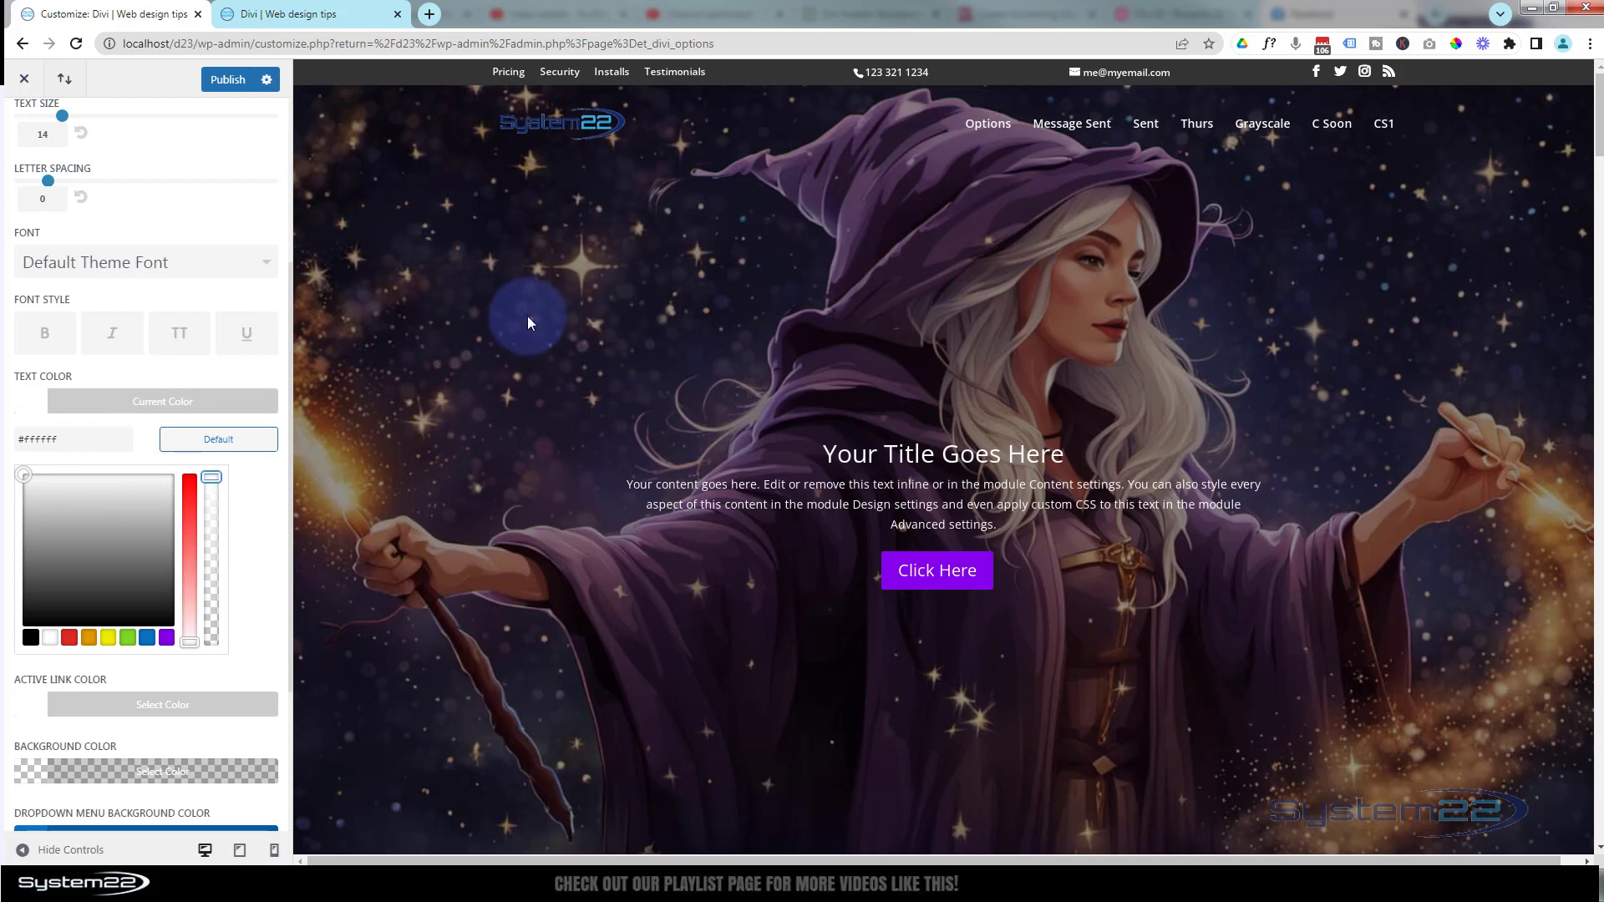
- Scroll the preview to check the white links in the transparent header over the wizard image
{"action": "scroll", "coordinate": [541, 312], "scroll_direction": "down", "scroll_amount": 4}
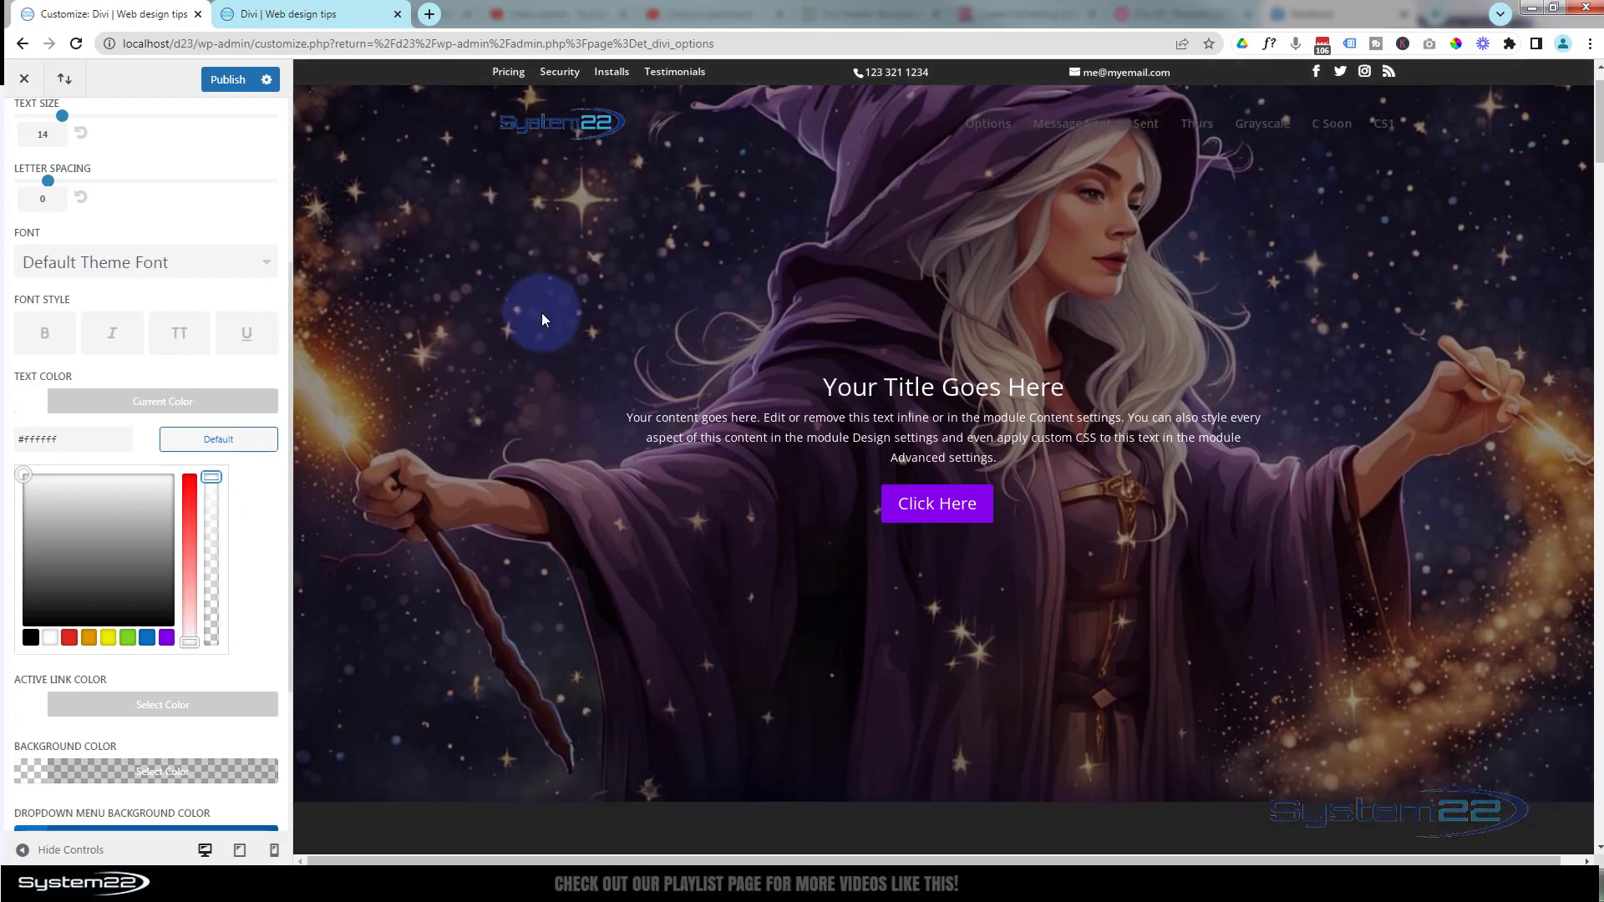
{"action": "scroll", "coordinate": [543, 315], "scroll_direction": "up", "scroll_amount": 4}
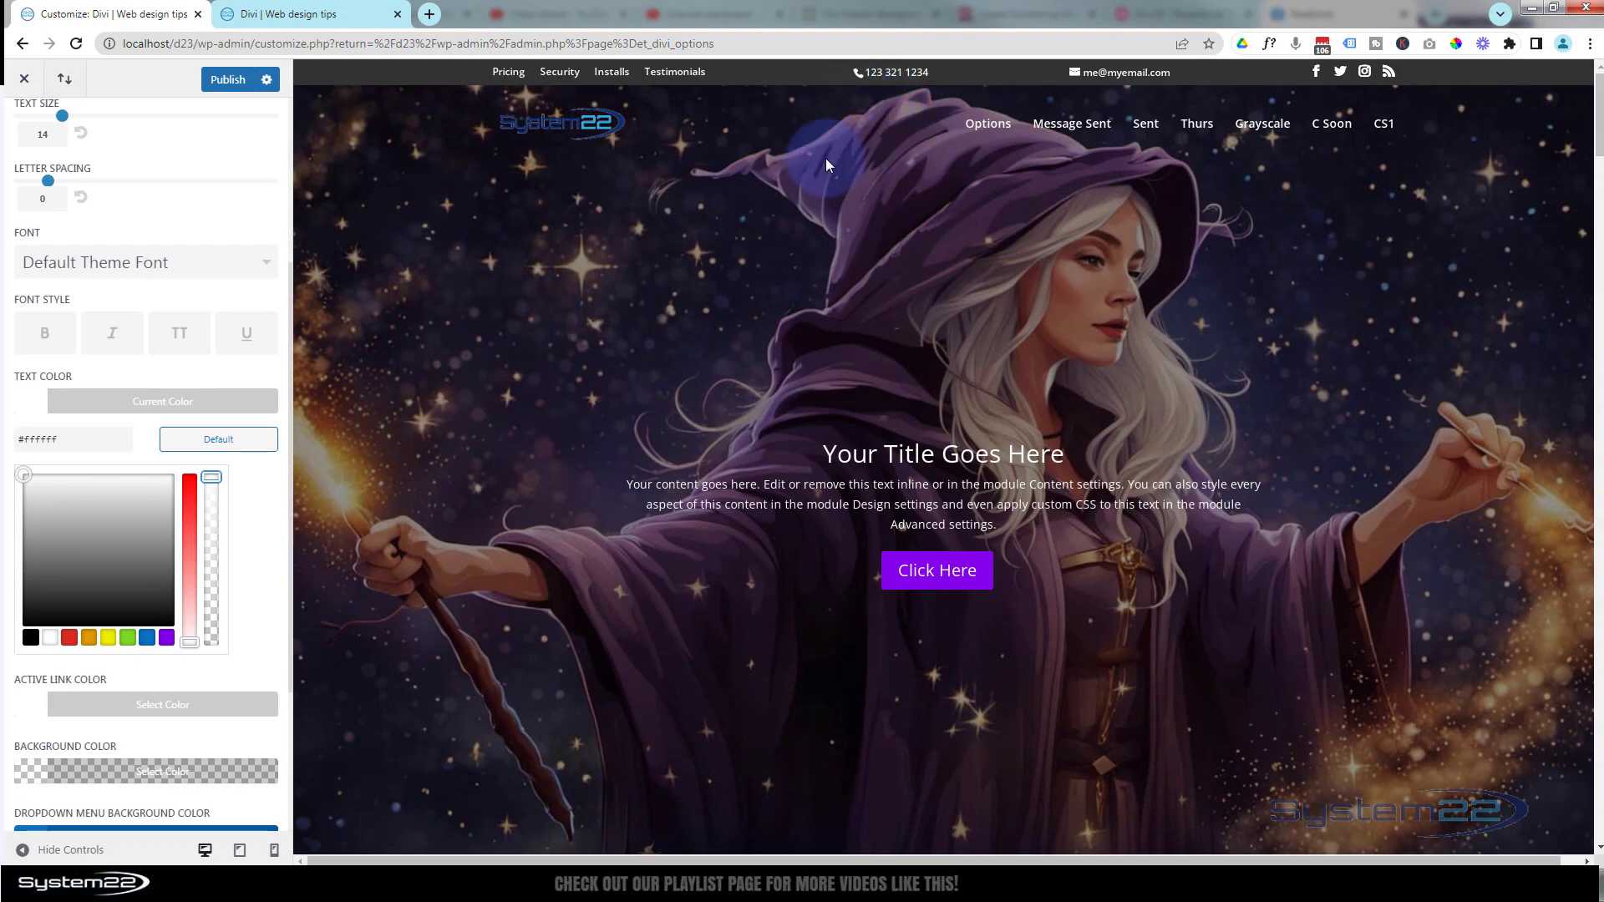
{"action": "scroll", "coordinate": [729, 313], "scroll_direction": "down", "scroll_amount": 10}
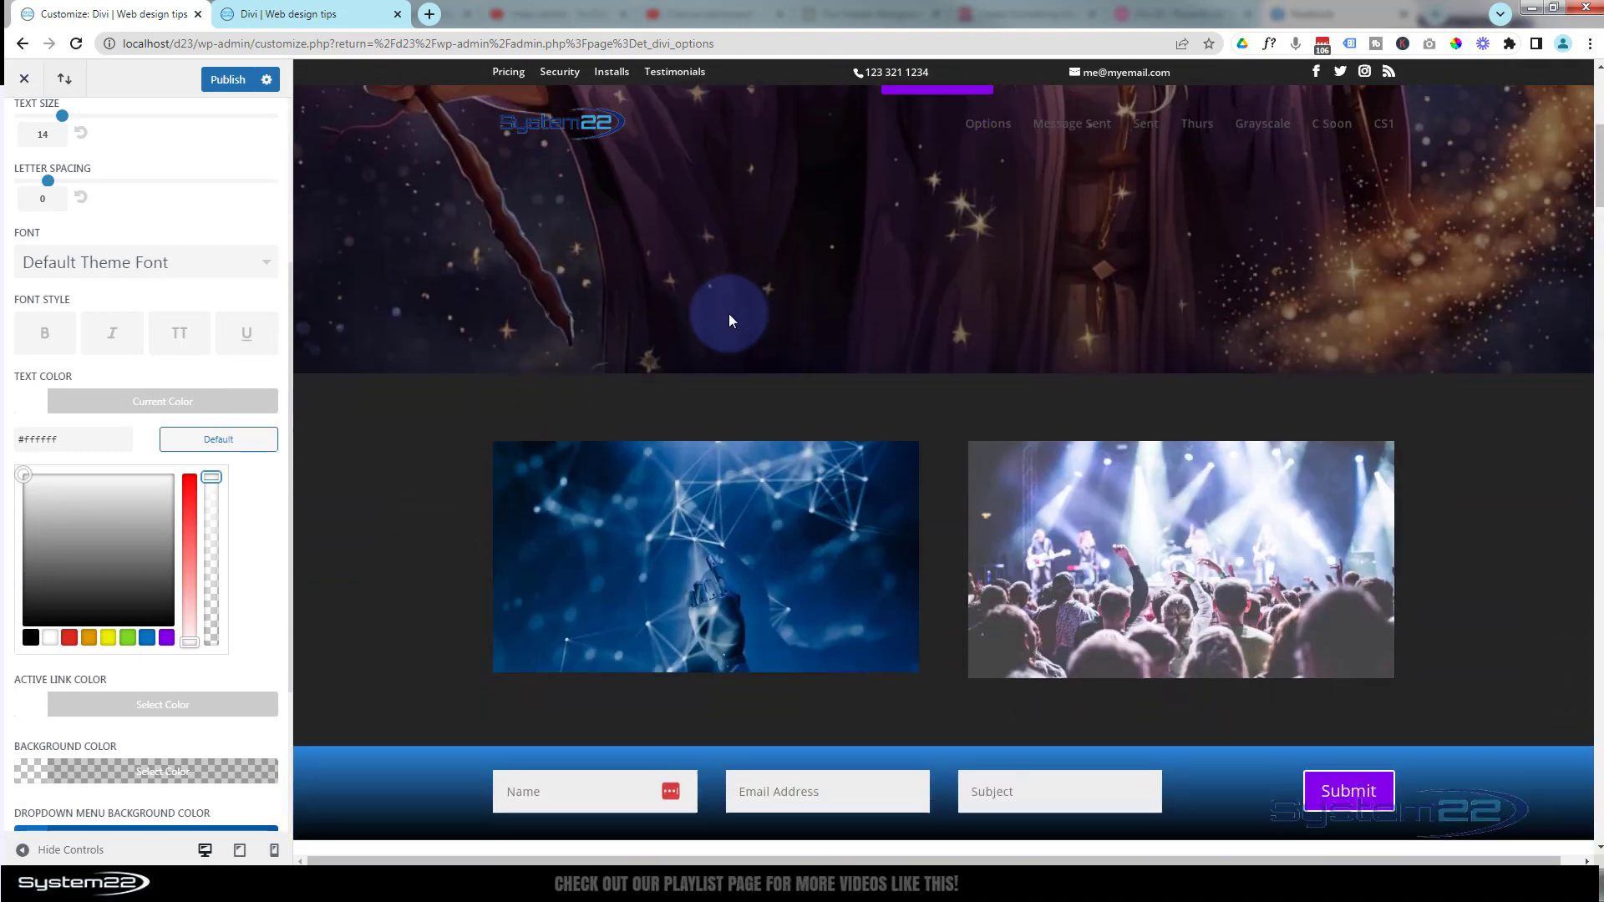
{"action": "scroll", "coordinate": [729, 313], "scroll_direction": "down", "scroll_amount": 8}
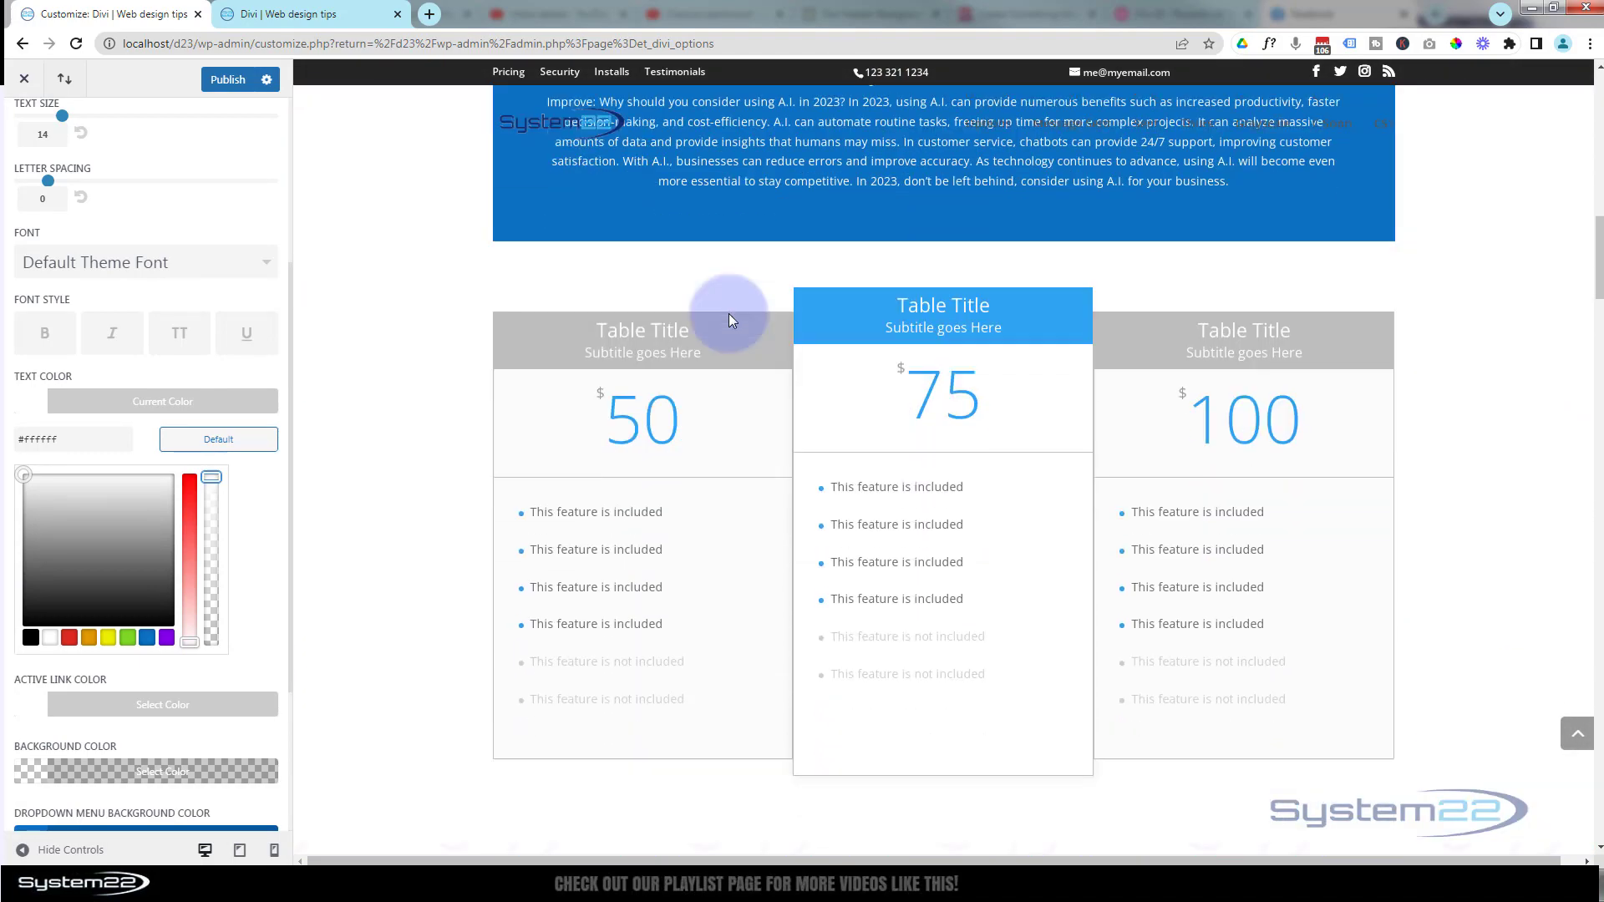
{"action": "scroll", "coordinate": [728, 313], "scroll_direction": "up", "scroll_amount": 18}
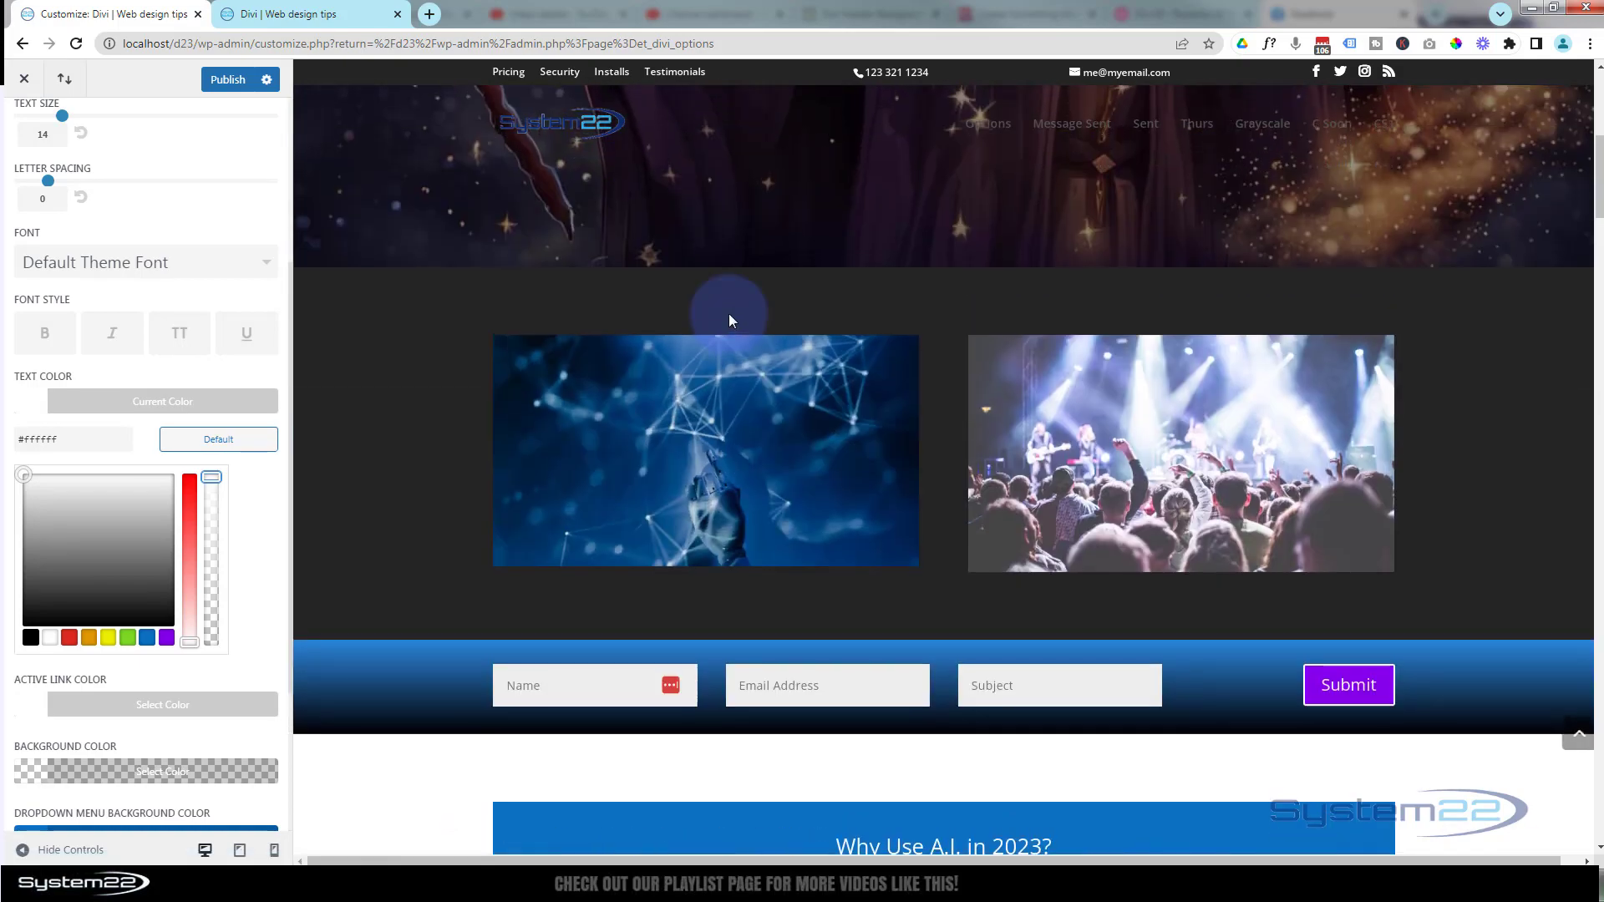
{"action": "scroll", "coordinate": [728, 313], "scroll_direction": "up", "scroll_amount": 3}
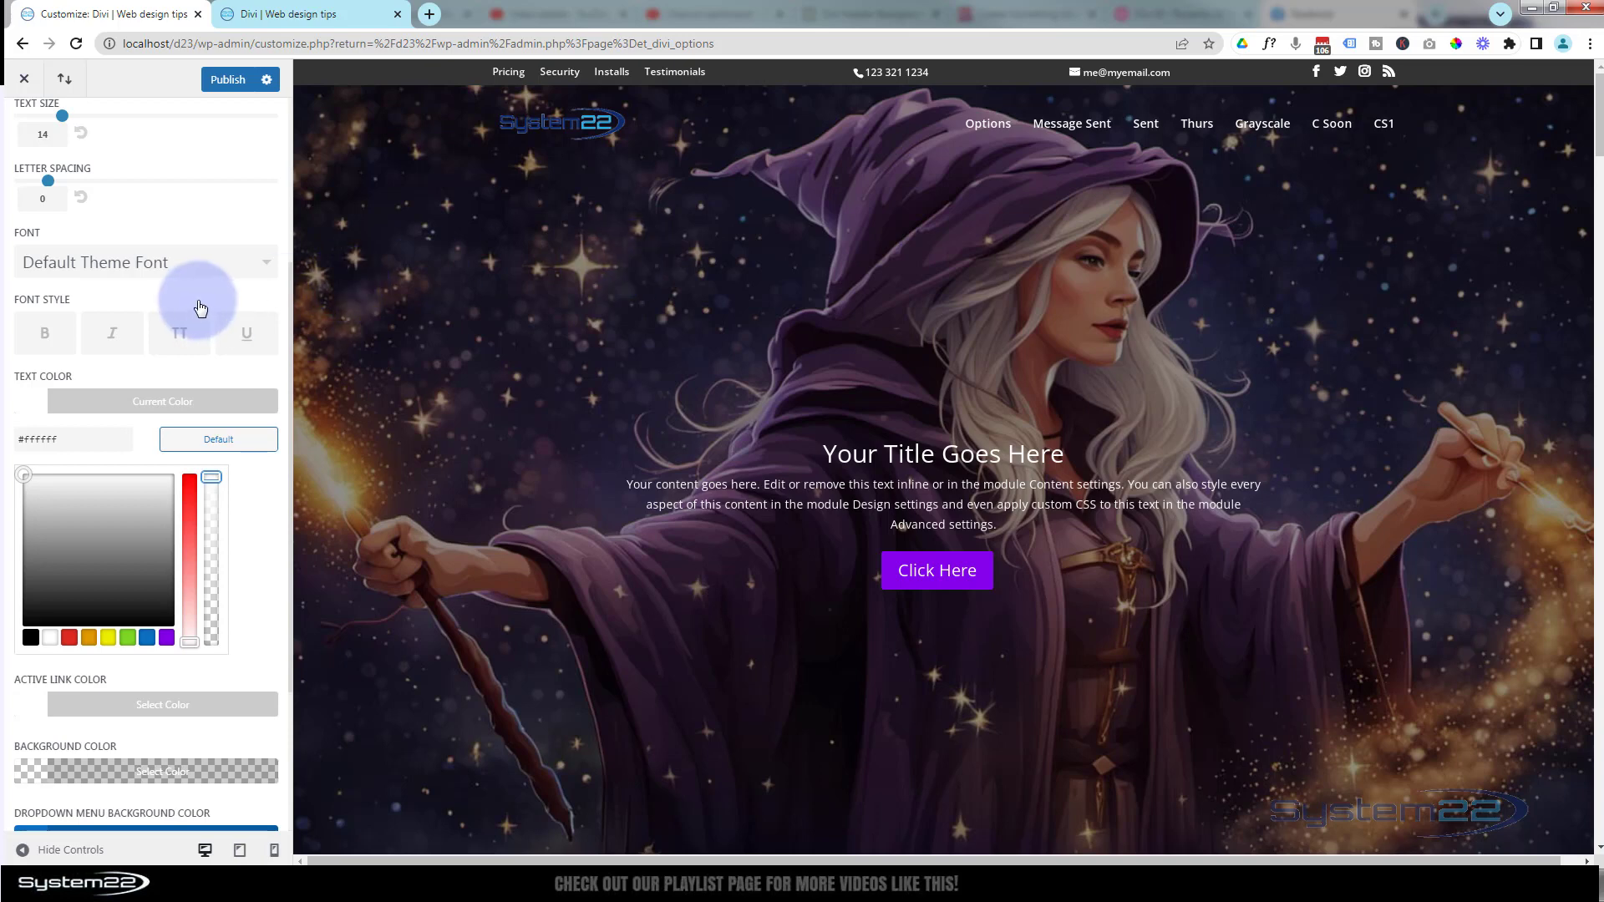
{"action": "scroll", "coordinate": [201, 304], "scroll_direction": "up", "scroll_amount": 4}
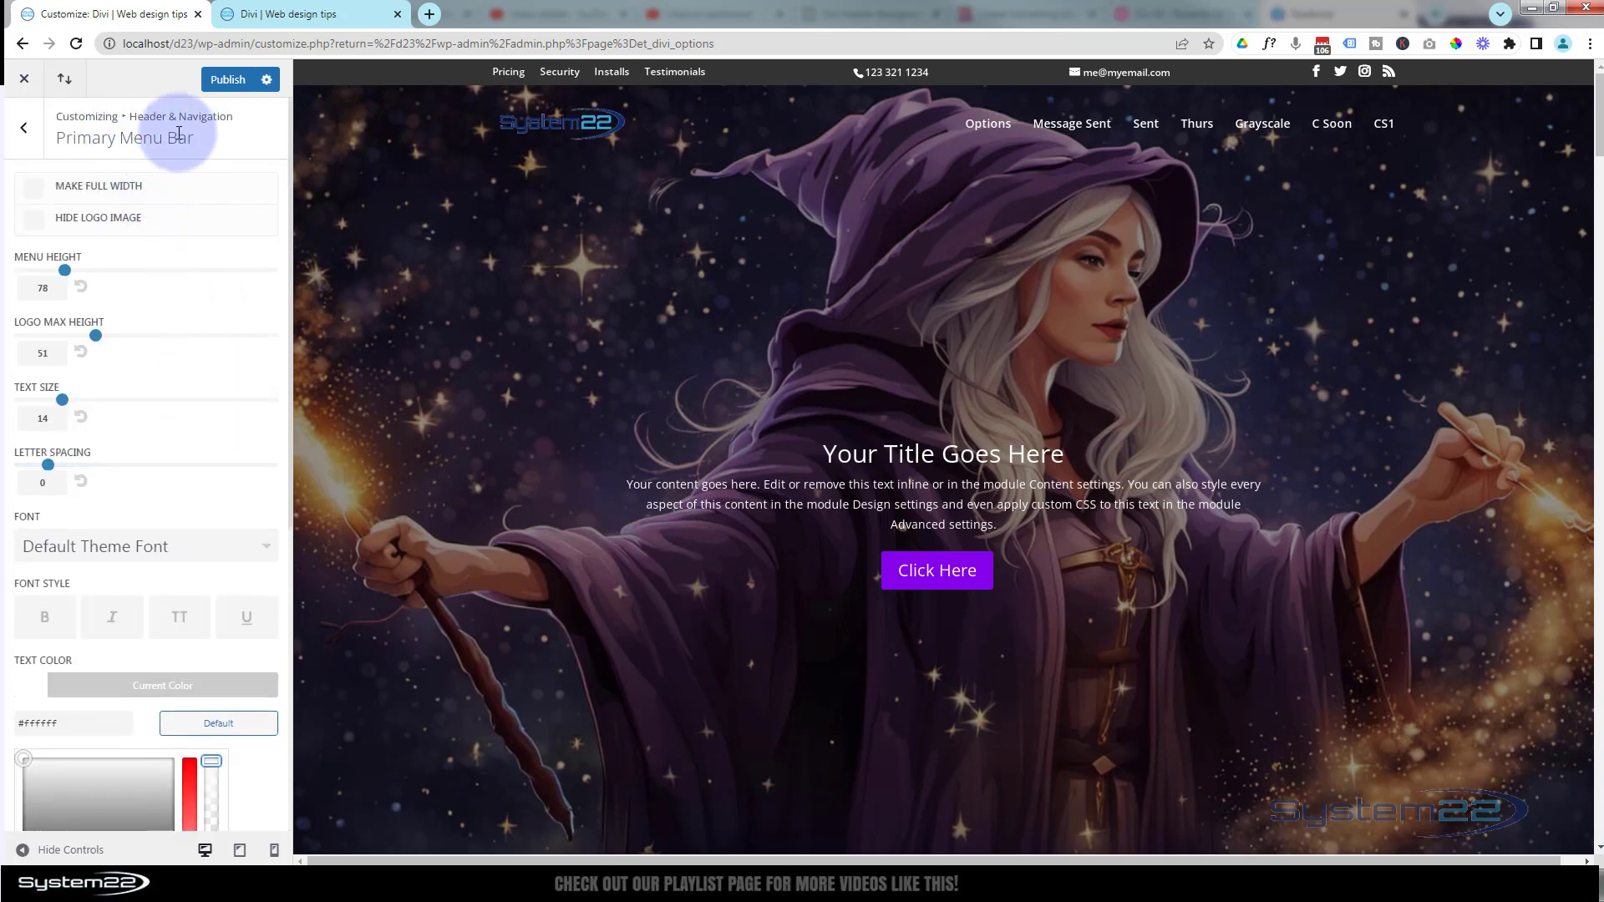
- In Fixed Navigation Settings, set the fixed primary menu background colour to black
{"action": "left_click", "coordinate": [24, 134]}
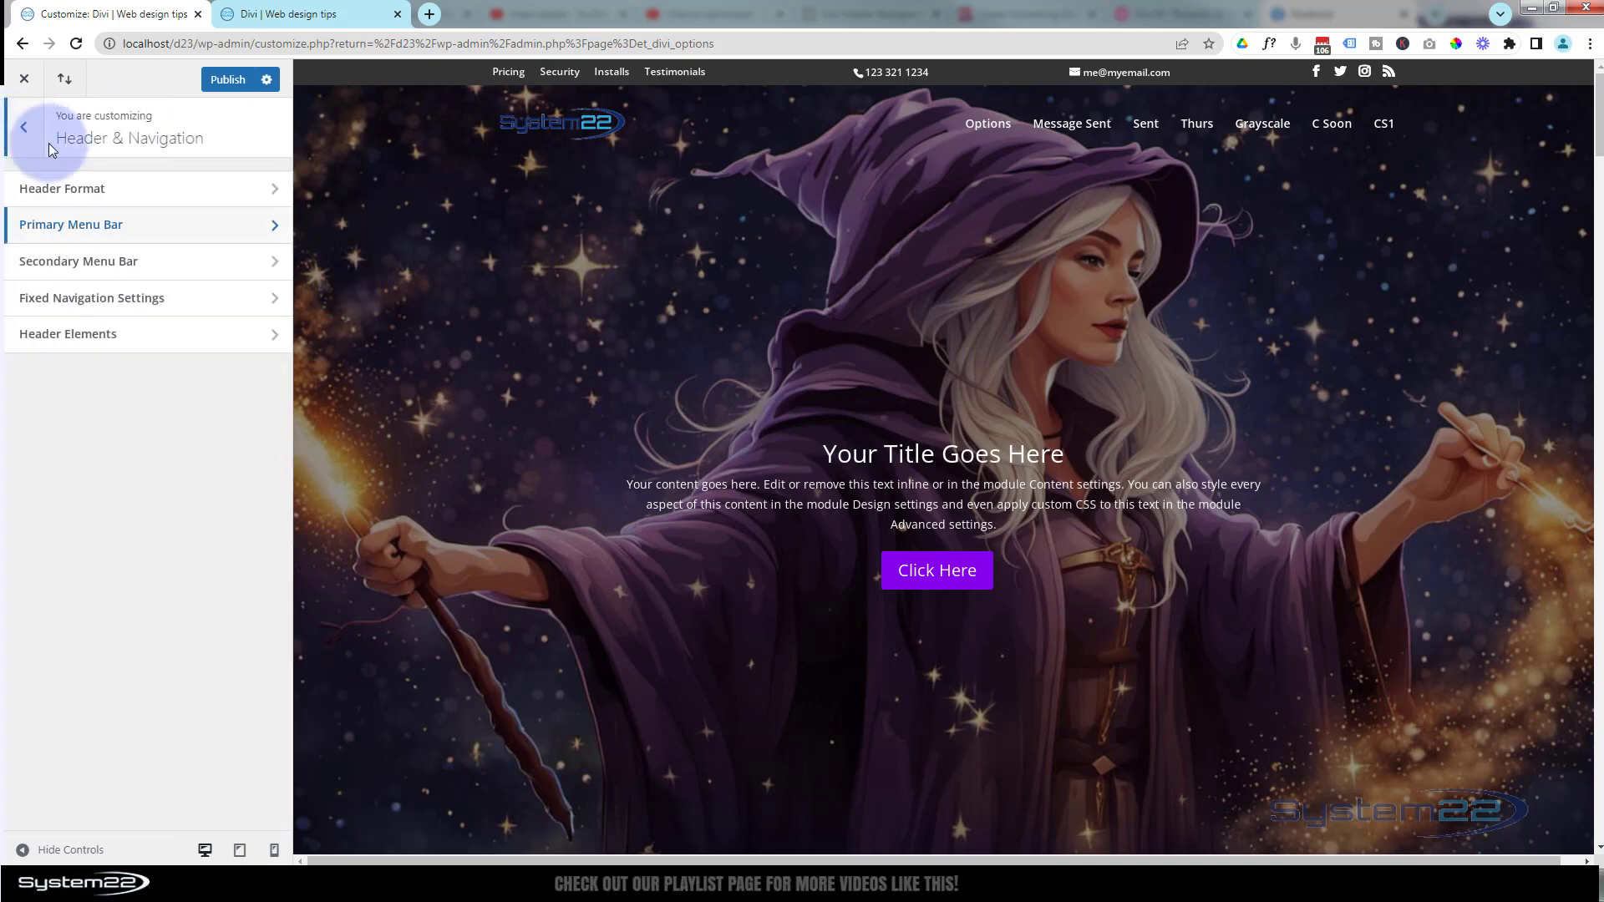
{"action": "left_click", "coordinate": [204, 301]}
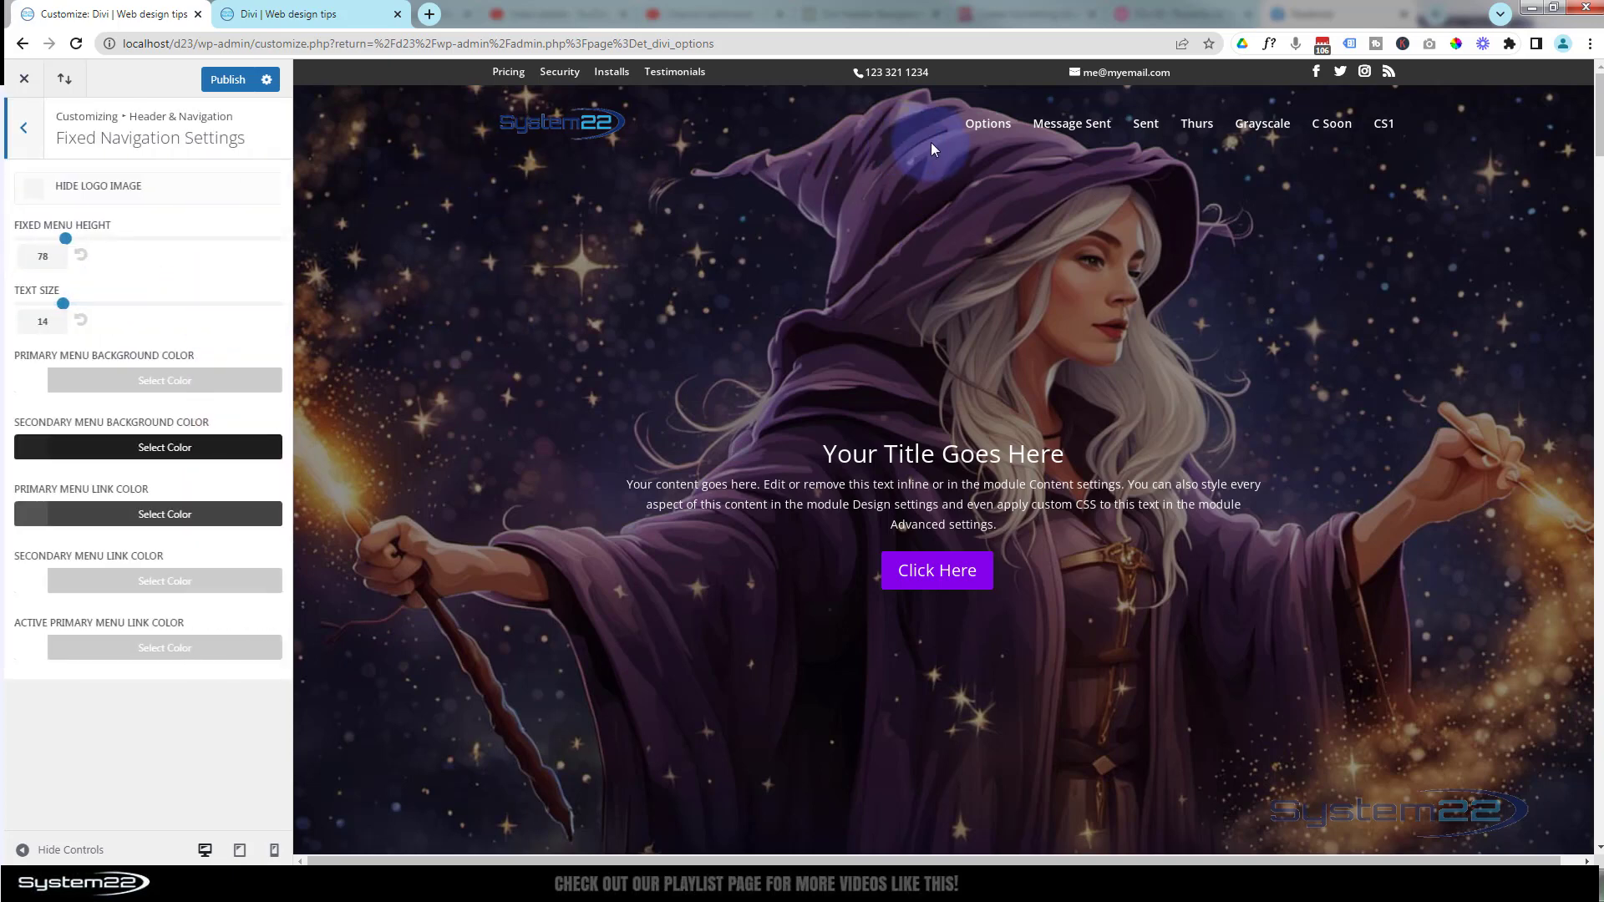
{"action": "left_click", "coordinate": [31, 388]}
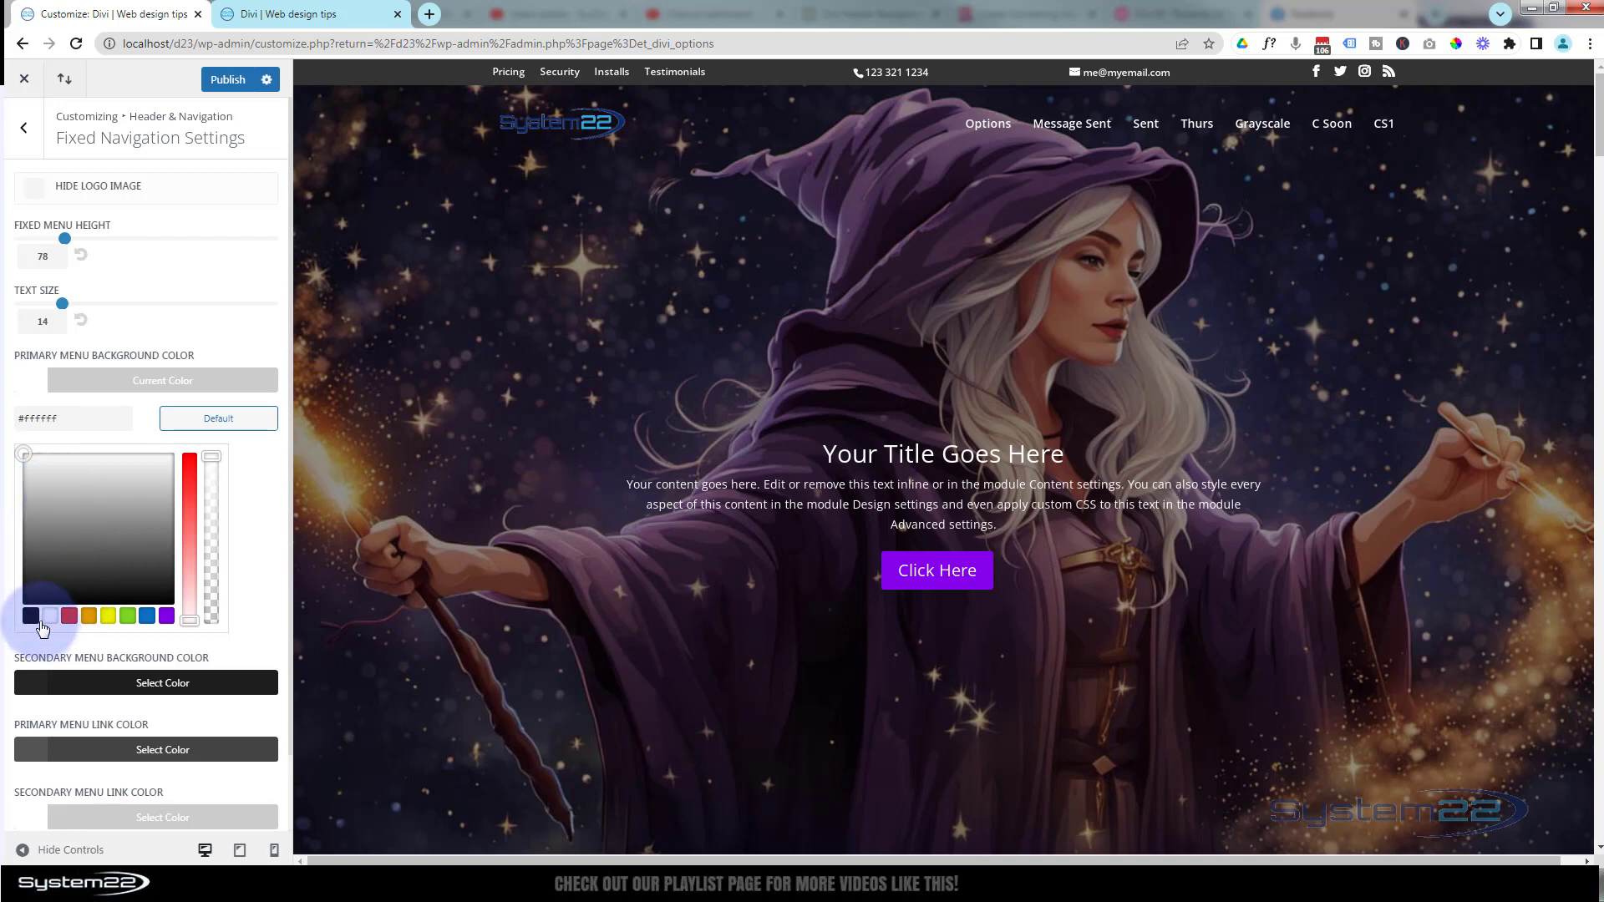
{"action": "left_click", "coordinate": [30, 616]}
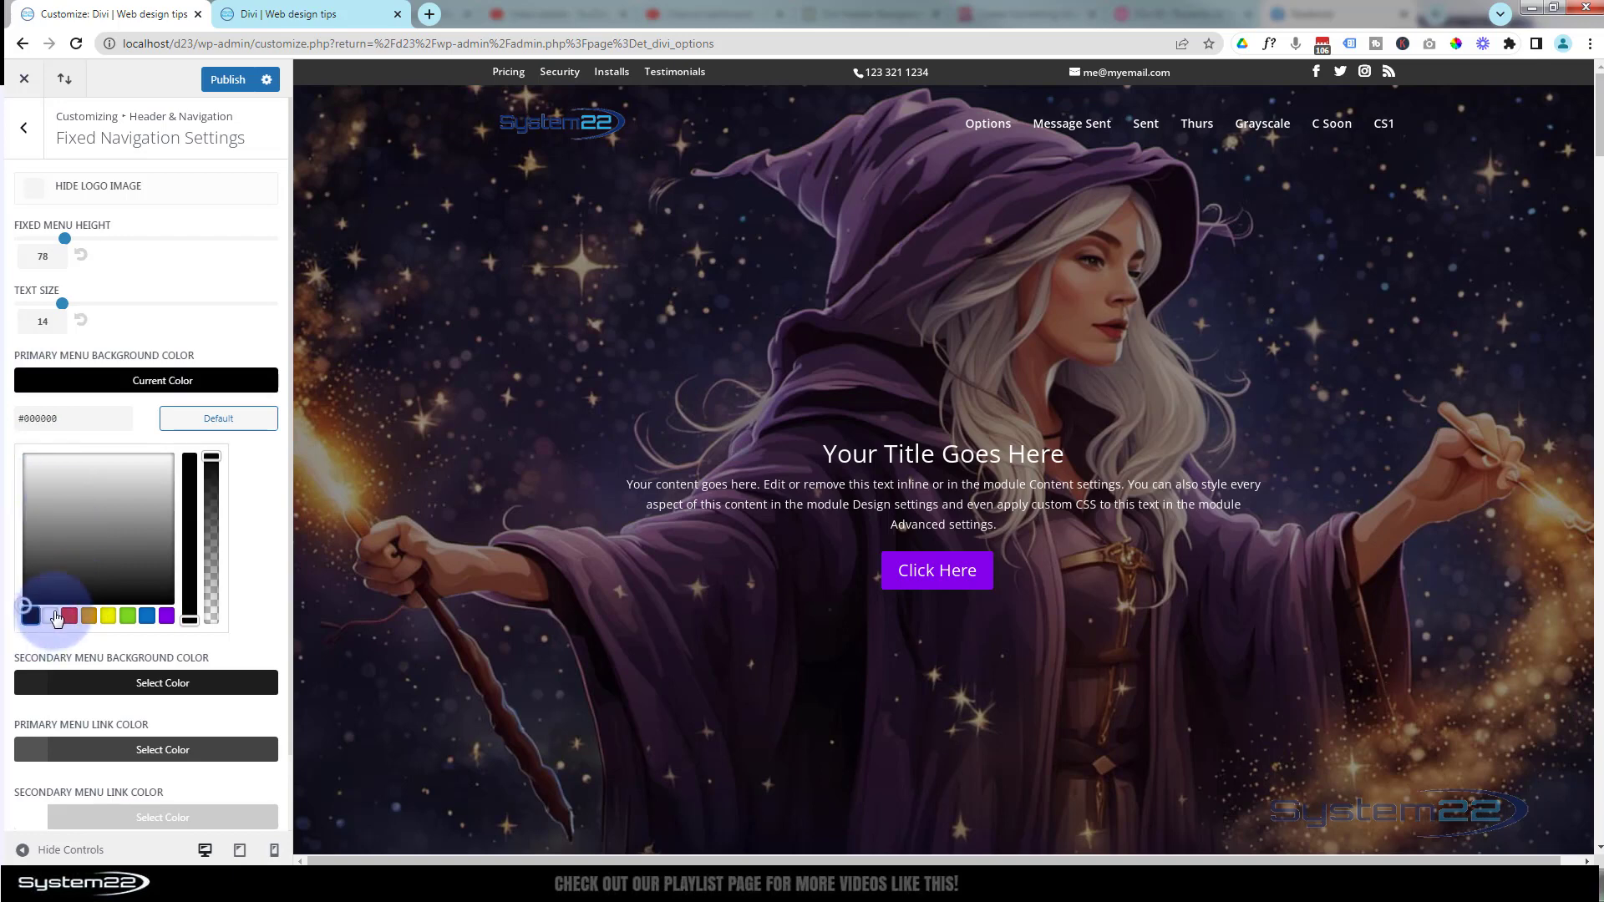
{"action": "mouse_move", "coordinate": [211, 457]}
{"action": "left_mouse_down"}
{"action": "mouse_move", "coordinate": [208, 479]}
{"action": "mouse_move", "coordinate": [209, 428]}
{"action": "left_mouse_up"}
{"action": "scroll", "coordinate": [473, 342], "scroll_direction": "down", "scroll_amount": 2}
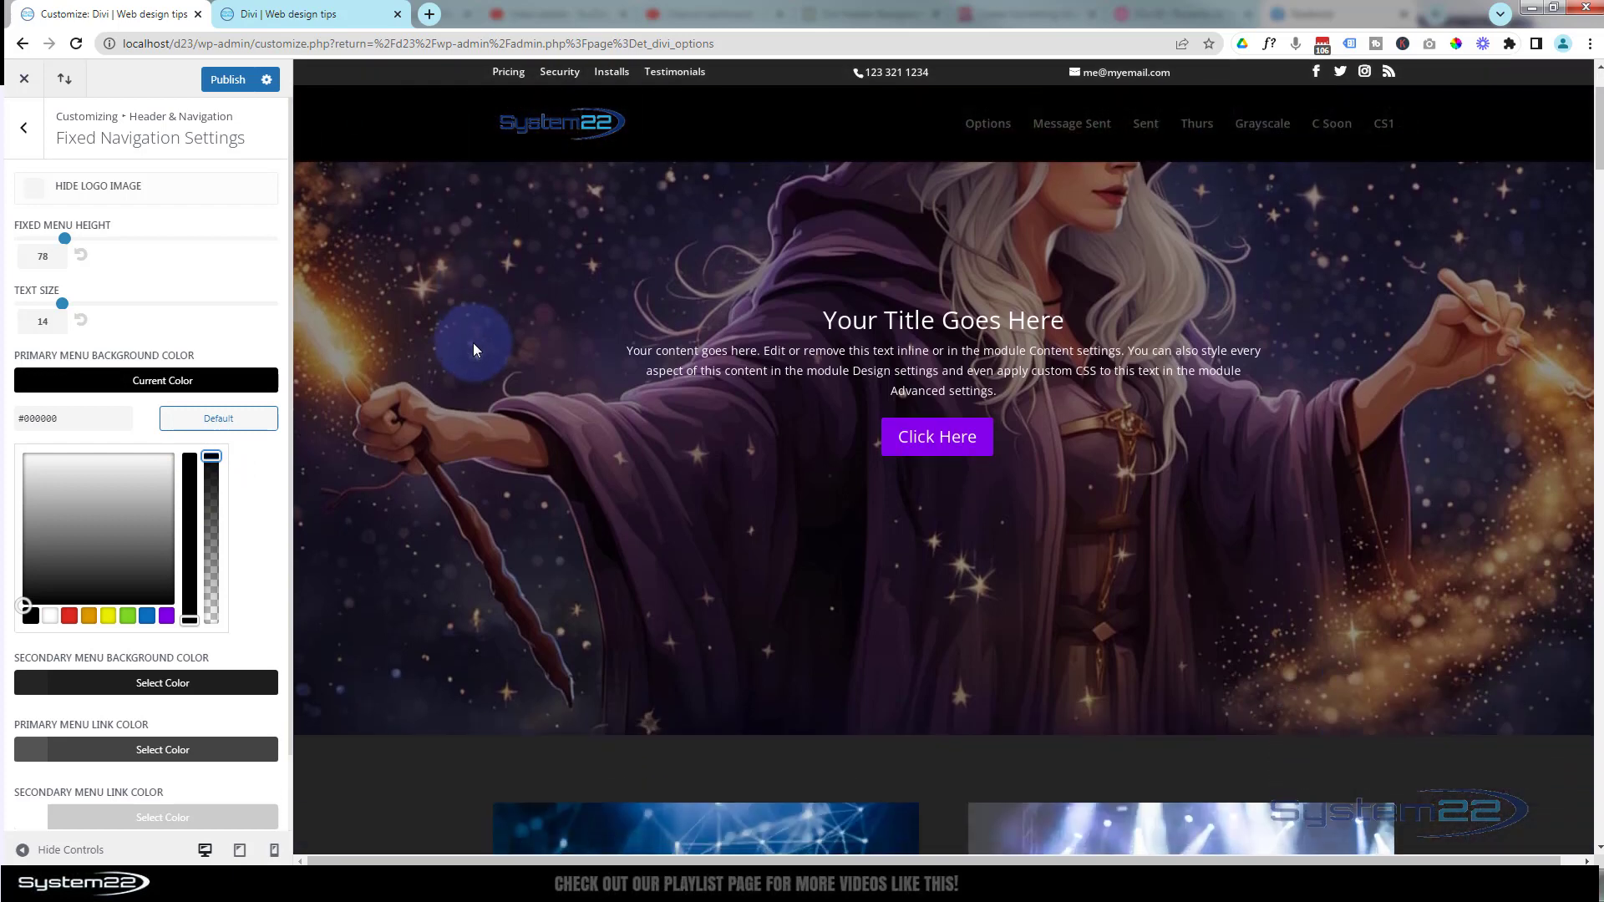
{"action": "scroll", "coordinate": [473, 342], "scroll_direction": "up", "scroll_amount": 2}
{"action": "scroll", "coordinate": [473, 343], "scroll_direction": "down", "scroll_amount": 3}
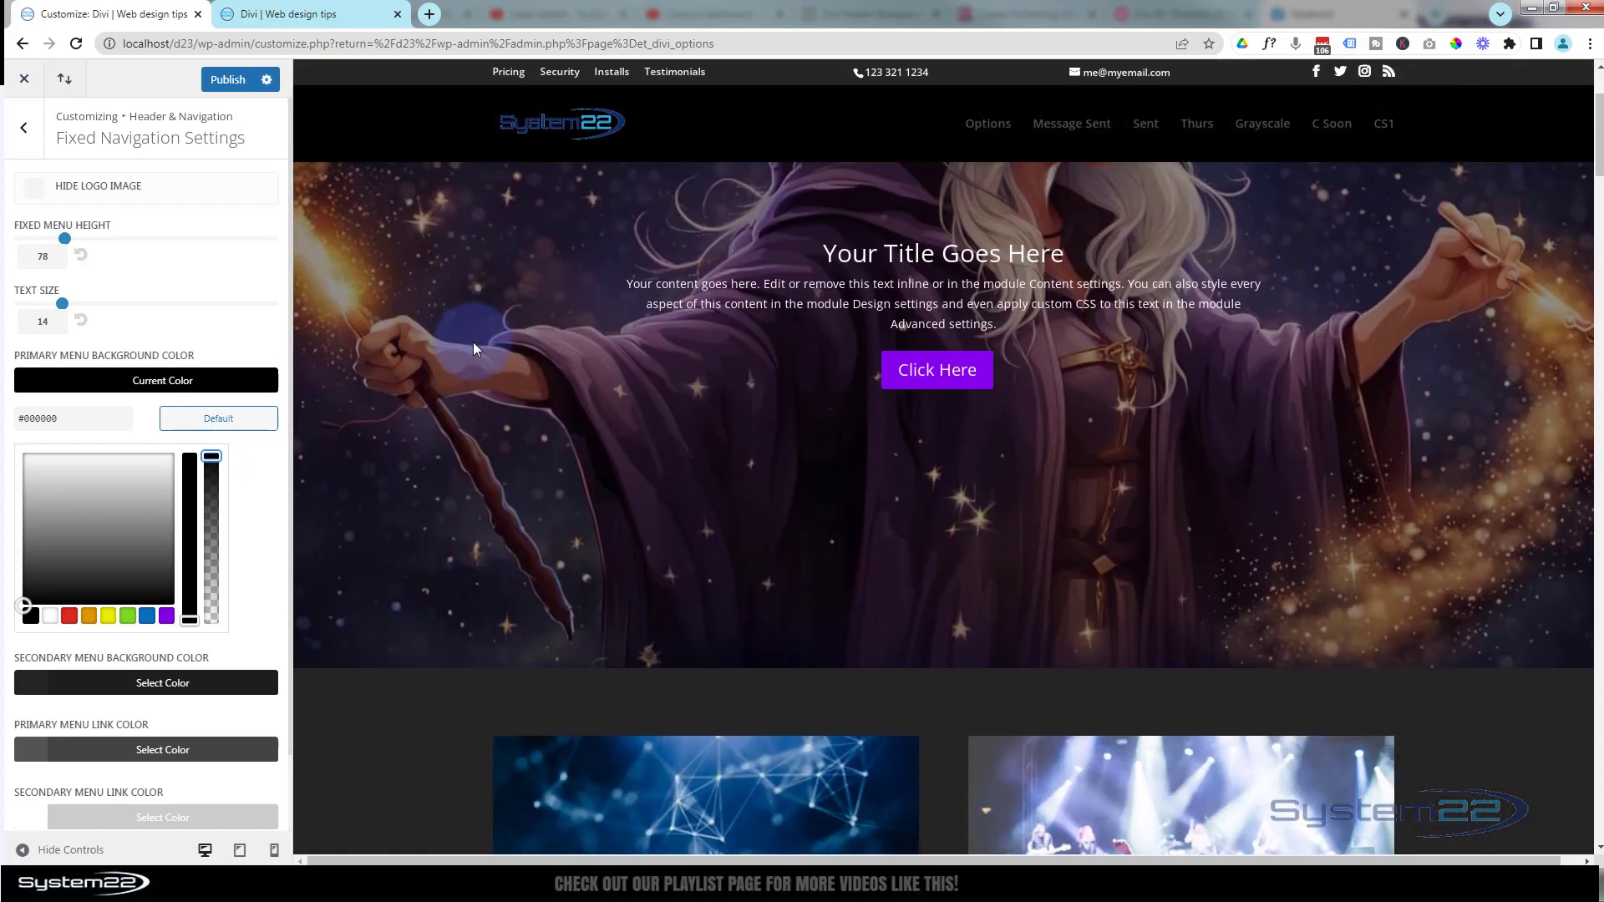
{"action": "scroll", "coordinate": [473, 343], "scroll_direction": "up", "scroll_amount": 3}
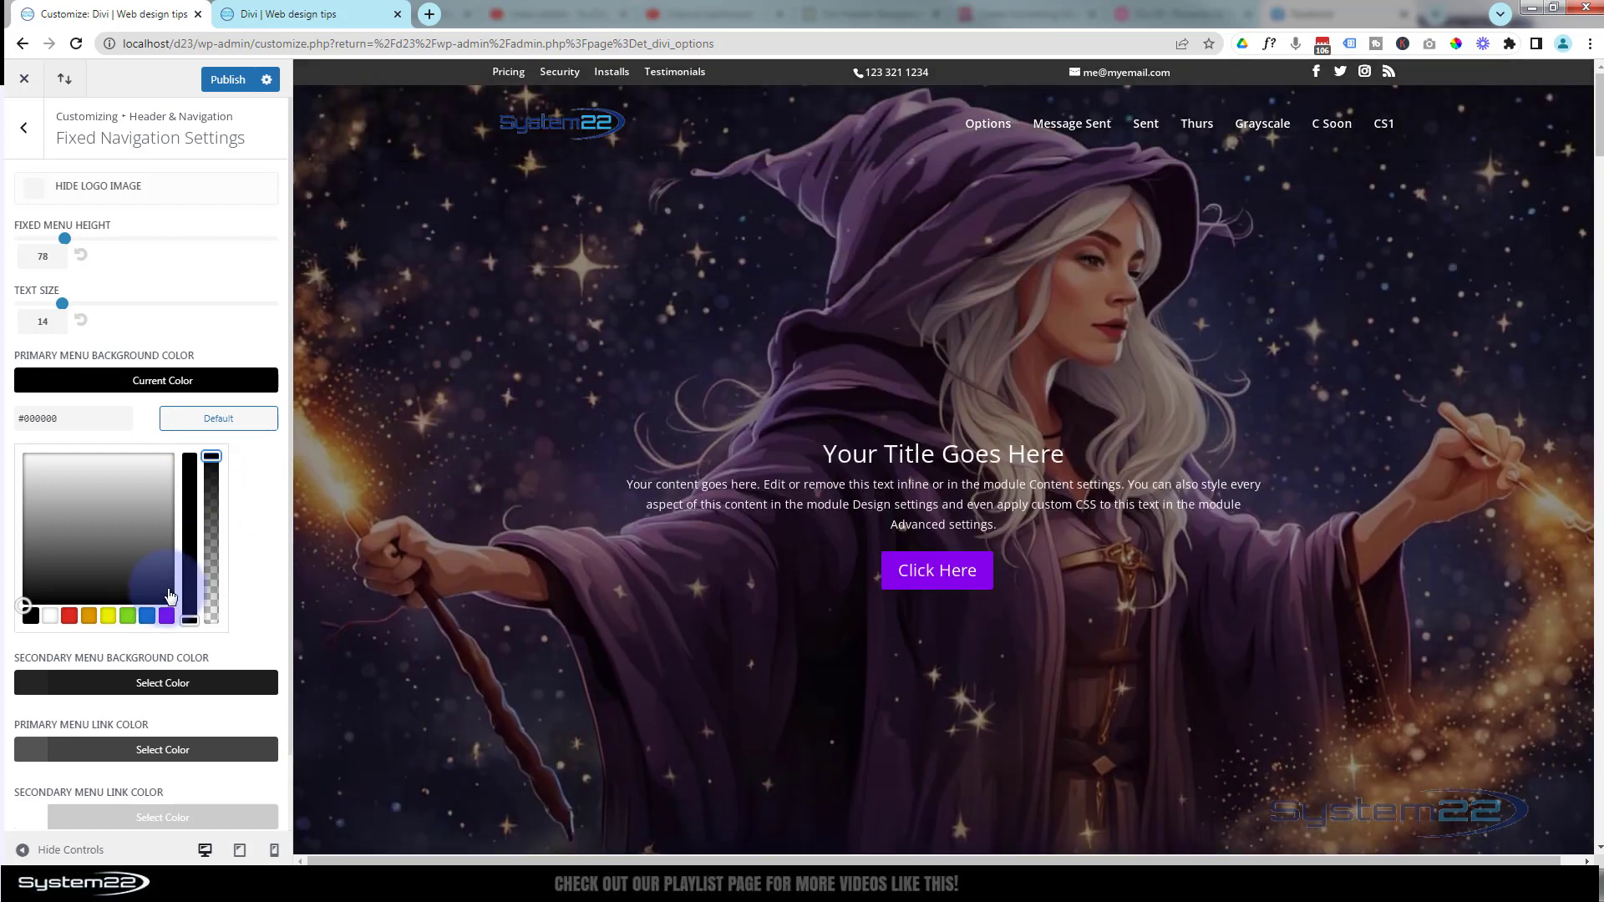
{"action": "scroll", "coordinate": [237, 577], "scroll_direction": "down", "scroll_amount": 1}
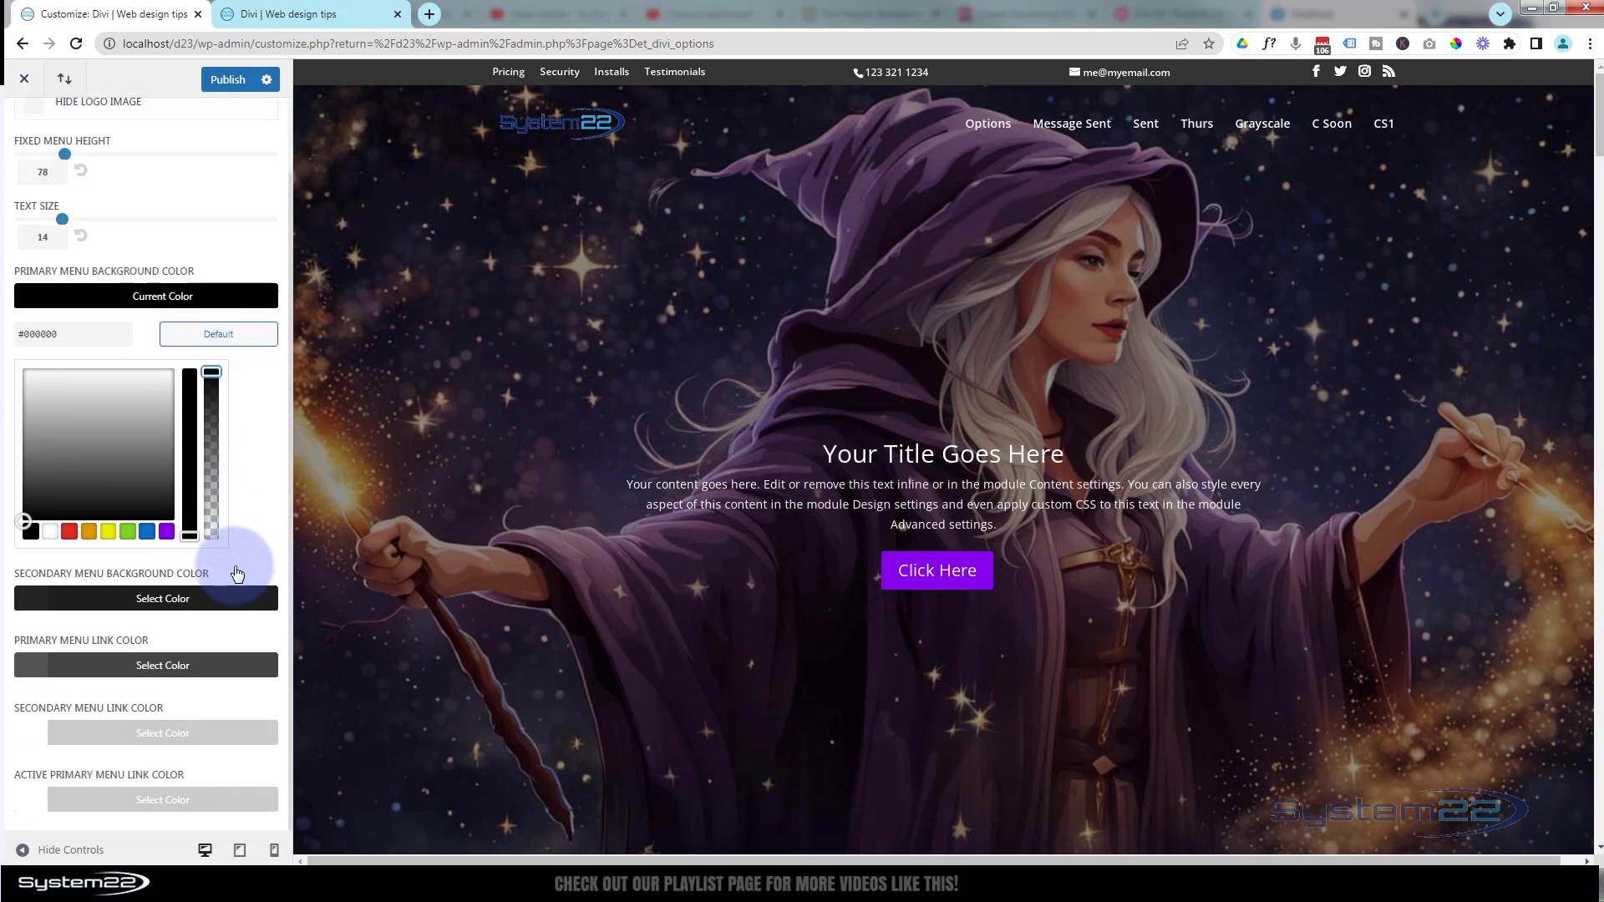
- Set the fixed primary menu link colour to white #ffffff
{"action": "left_click", "coordinate": [44, 665]}
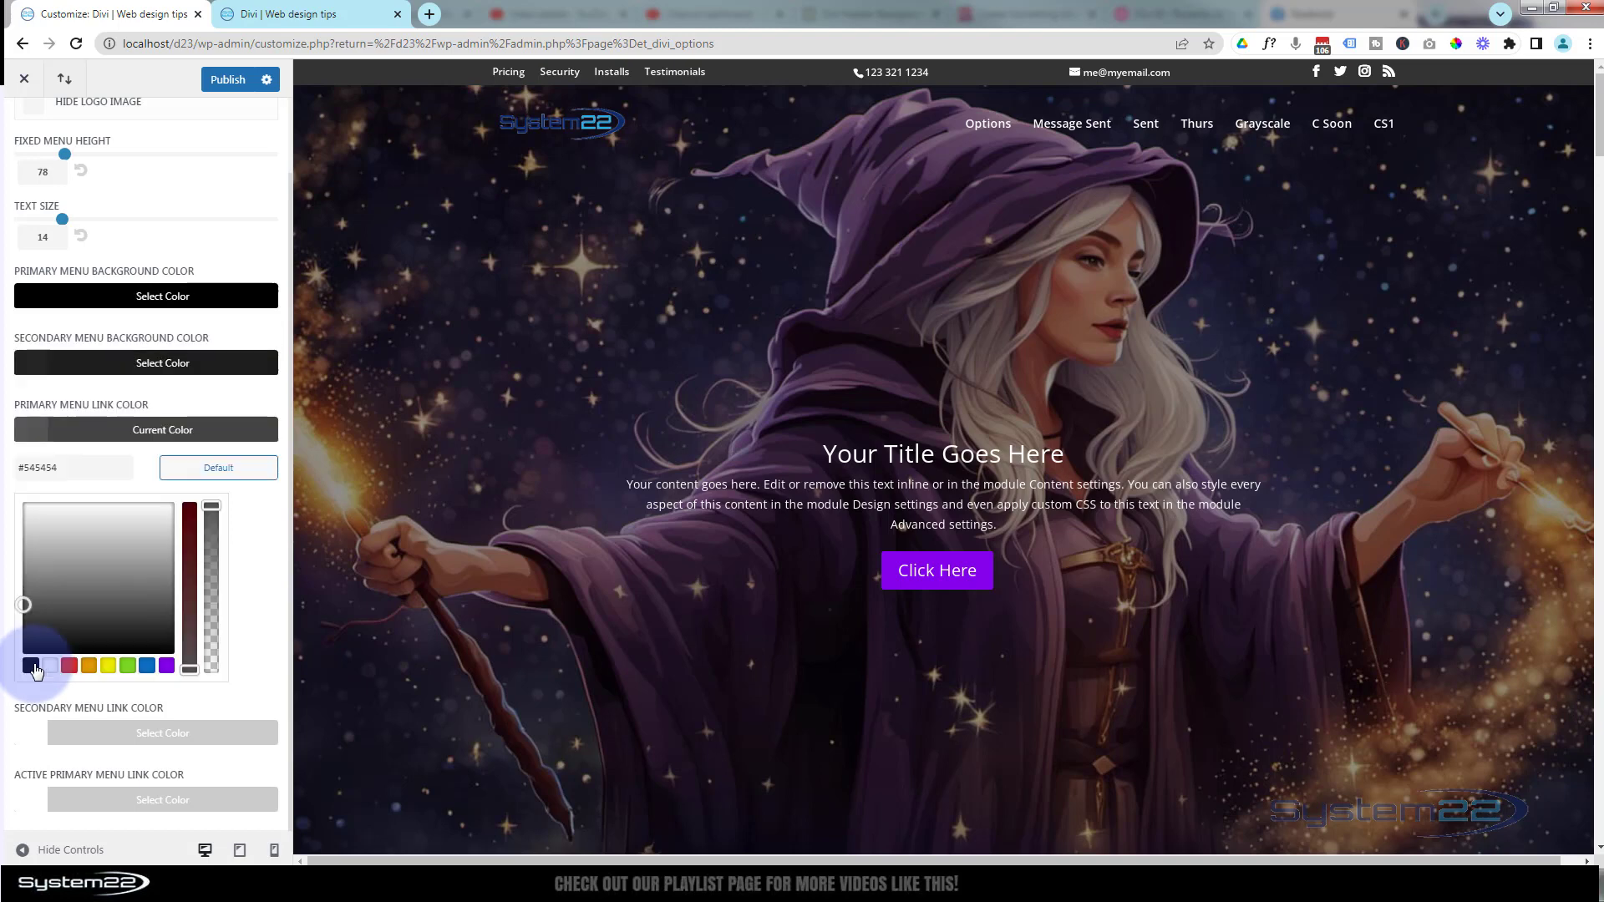
{"action": "left_click", "coordinate": [48, 666]}
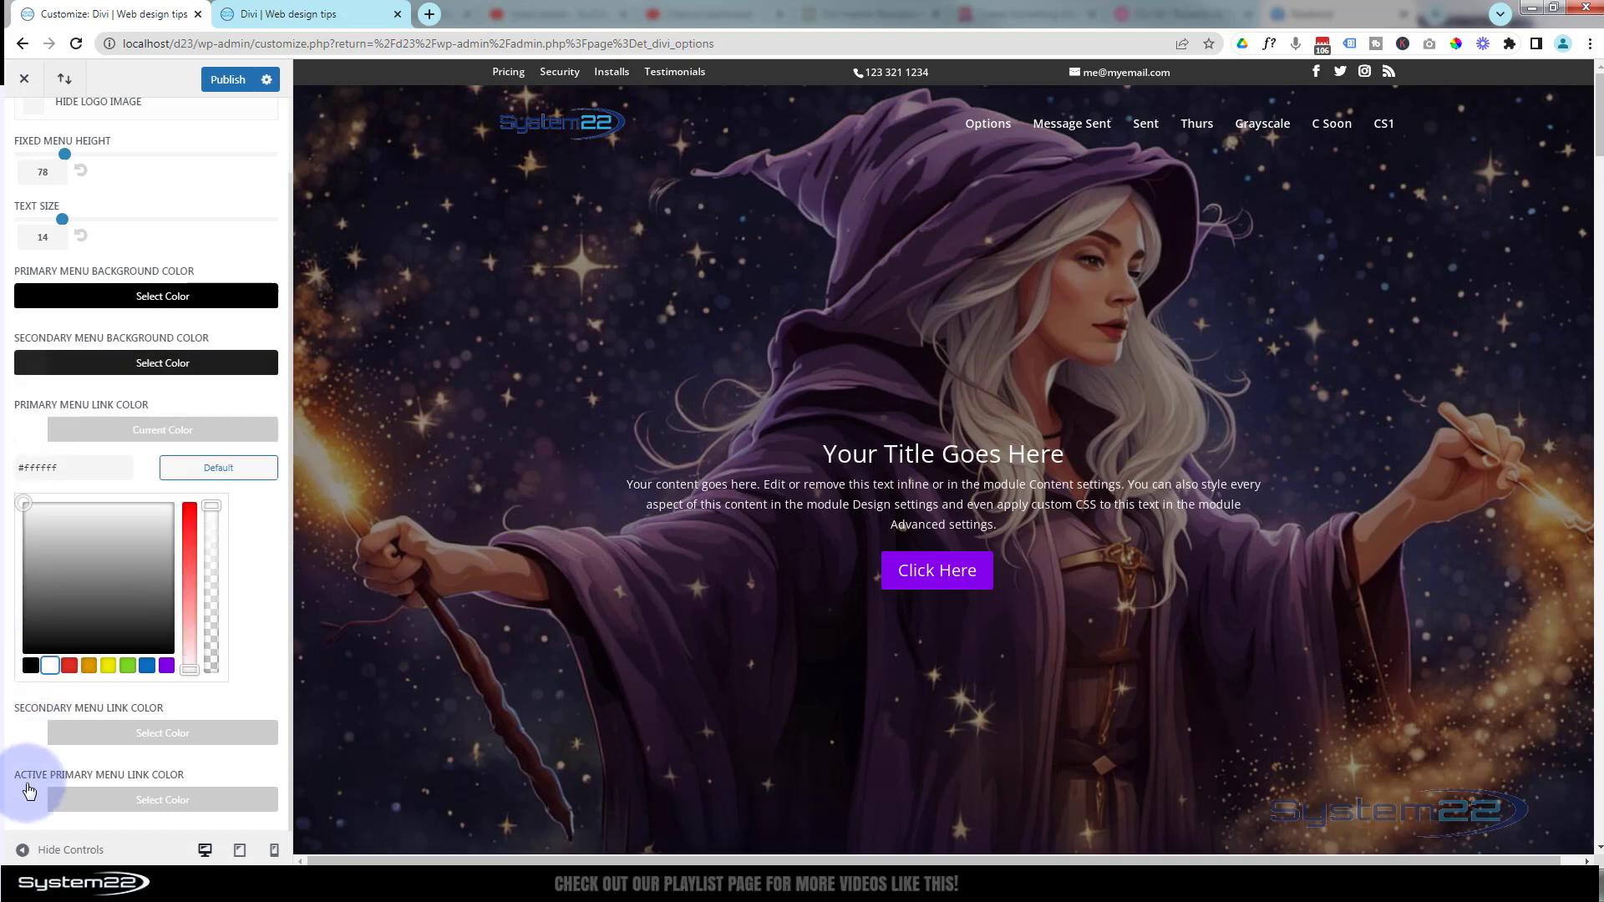
{"action": "left_click", "coordinate": [29, 792]}
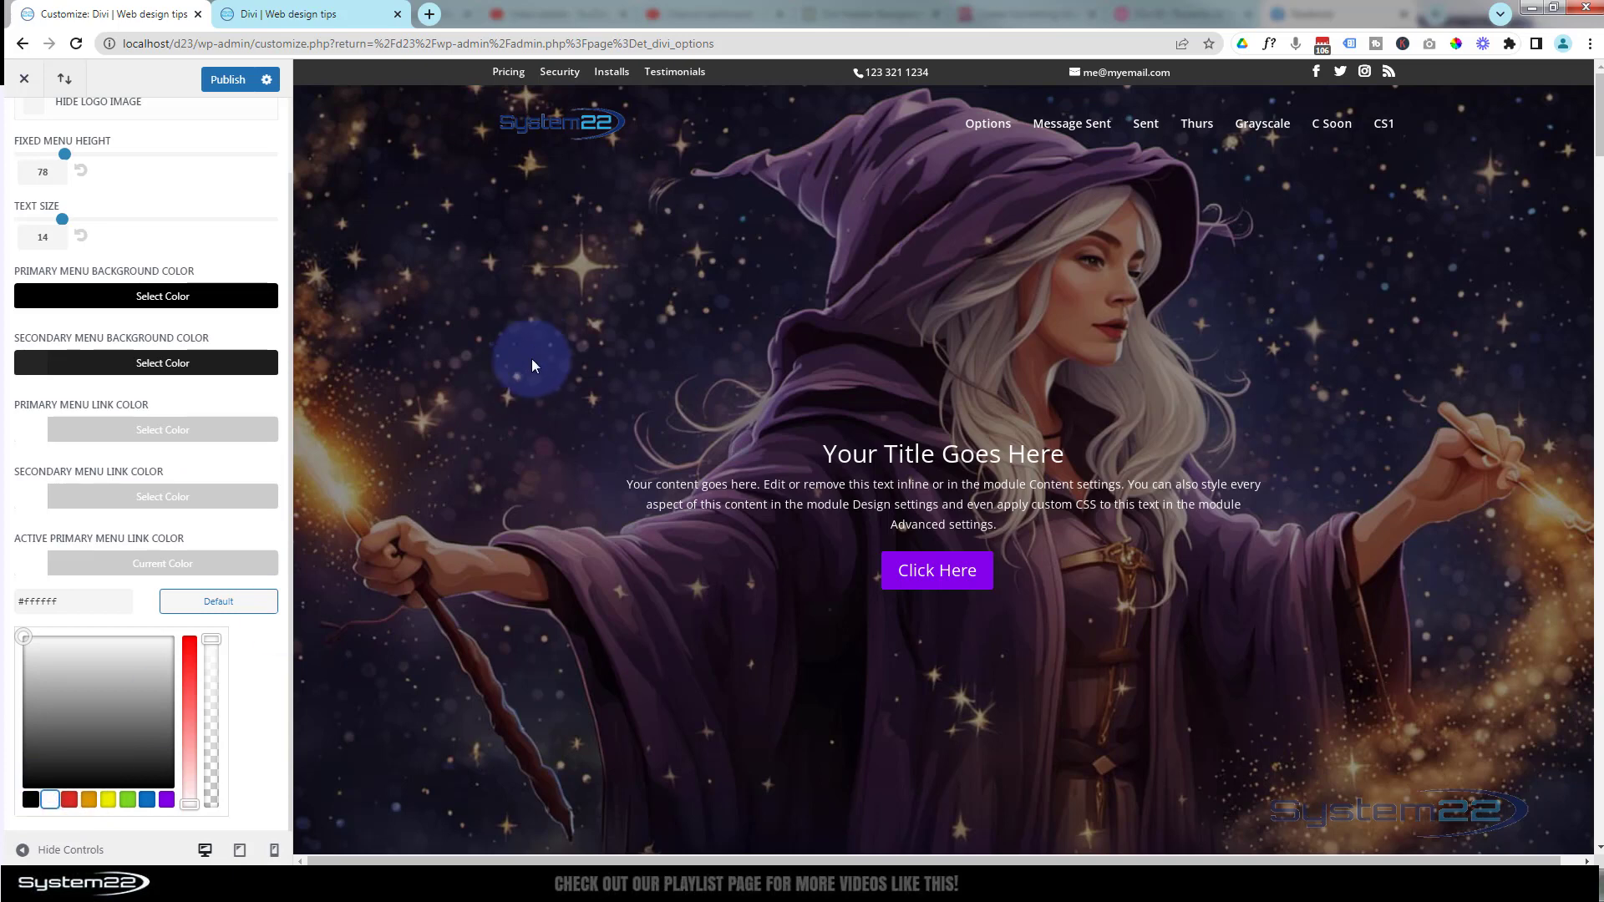
- Scroll the preview to confirm the header turns black when scrolled and stays transparent at the top
{"action": "scroll", "coordinate": [521, 408], "scroll_direction": "down", "scroll_amount": 1}
{"action": "scroll", "coordinate": [525, 406], "scroll_direction": "up", "scroll_amount": 1}
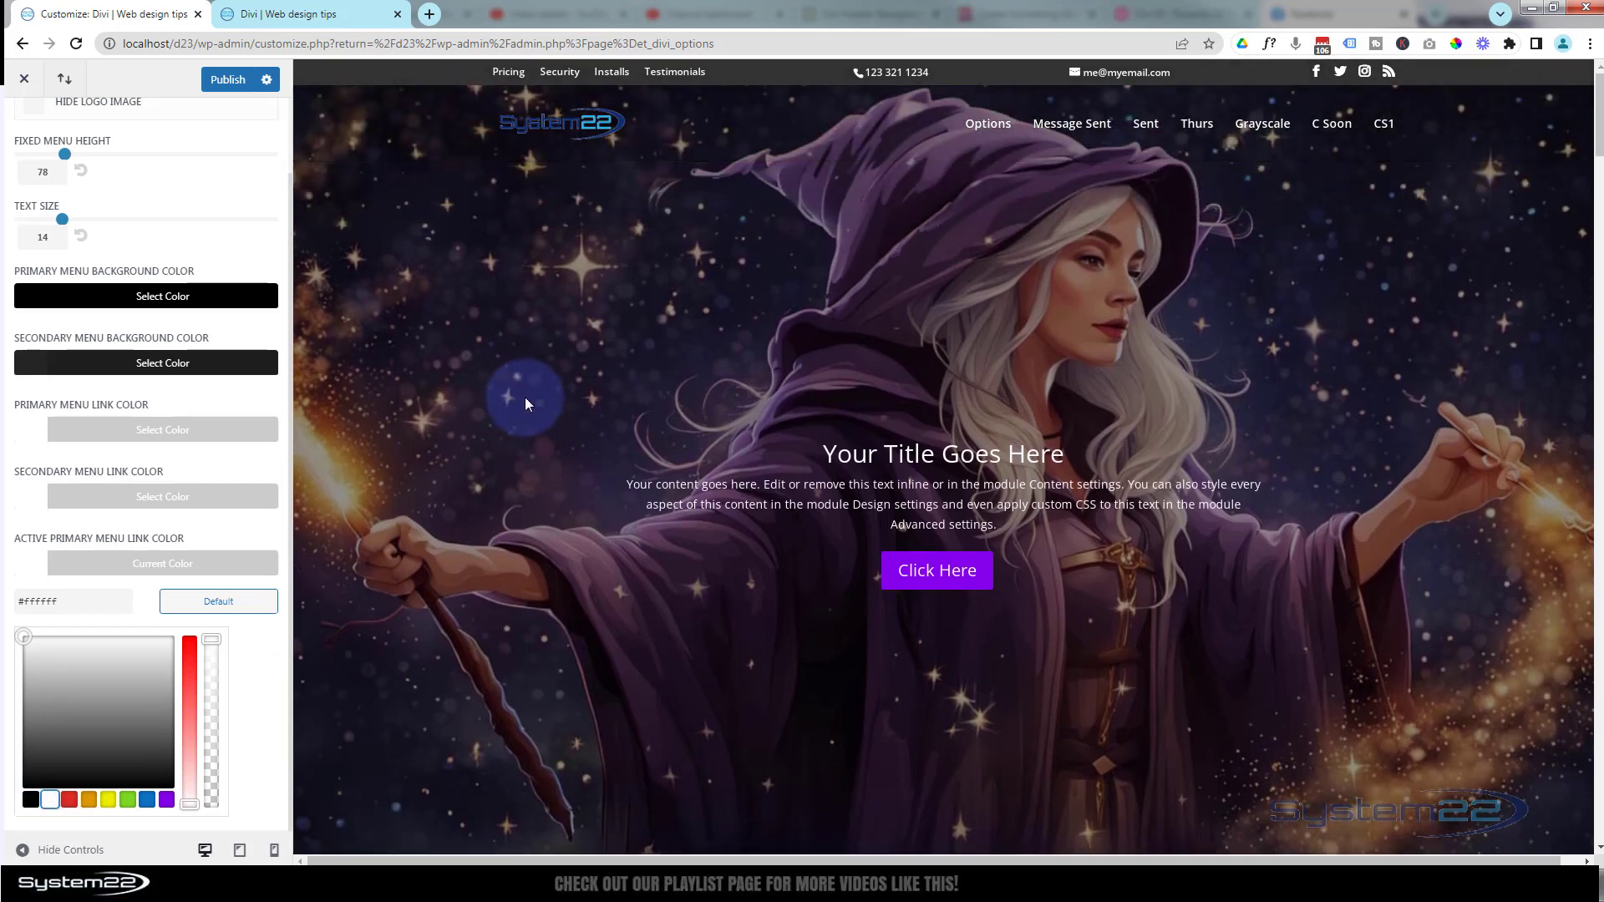
{"action": "scroll", "coordinate": [525, 402], "scroll_direction": "down", "scroll_amount": 8}
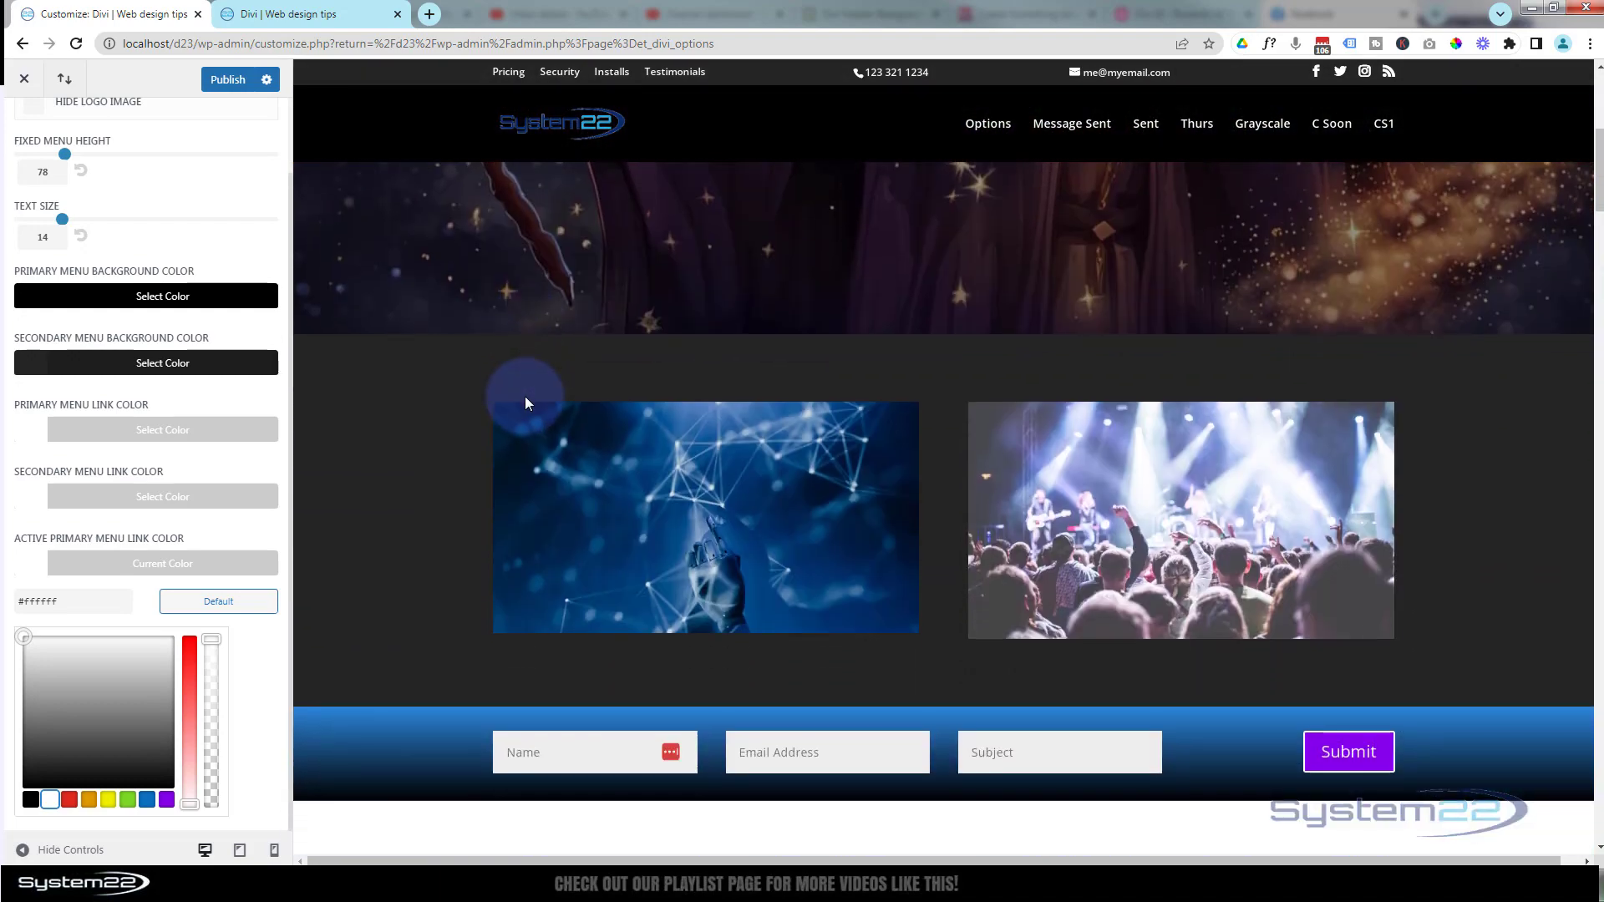
{"action": "scroll", "coordinate": [525, 402], "scroll_direction": "down", "scroll_amount": 10}
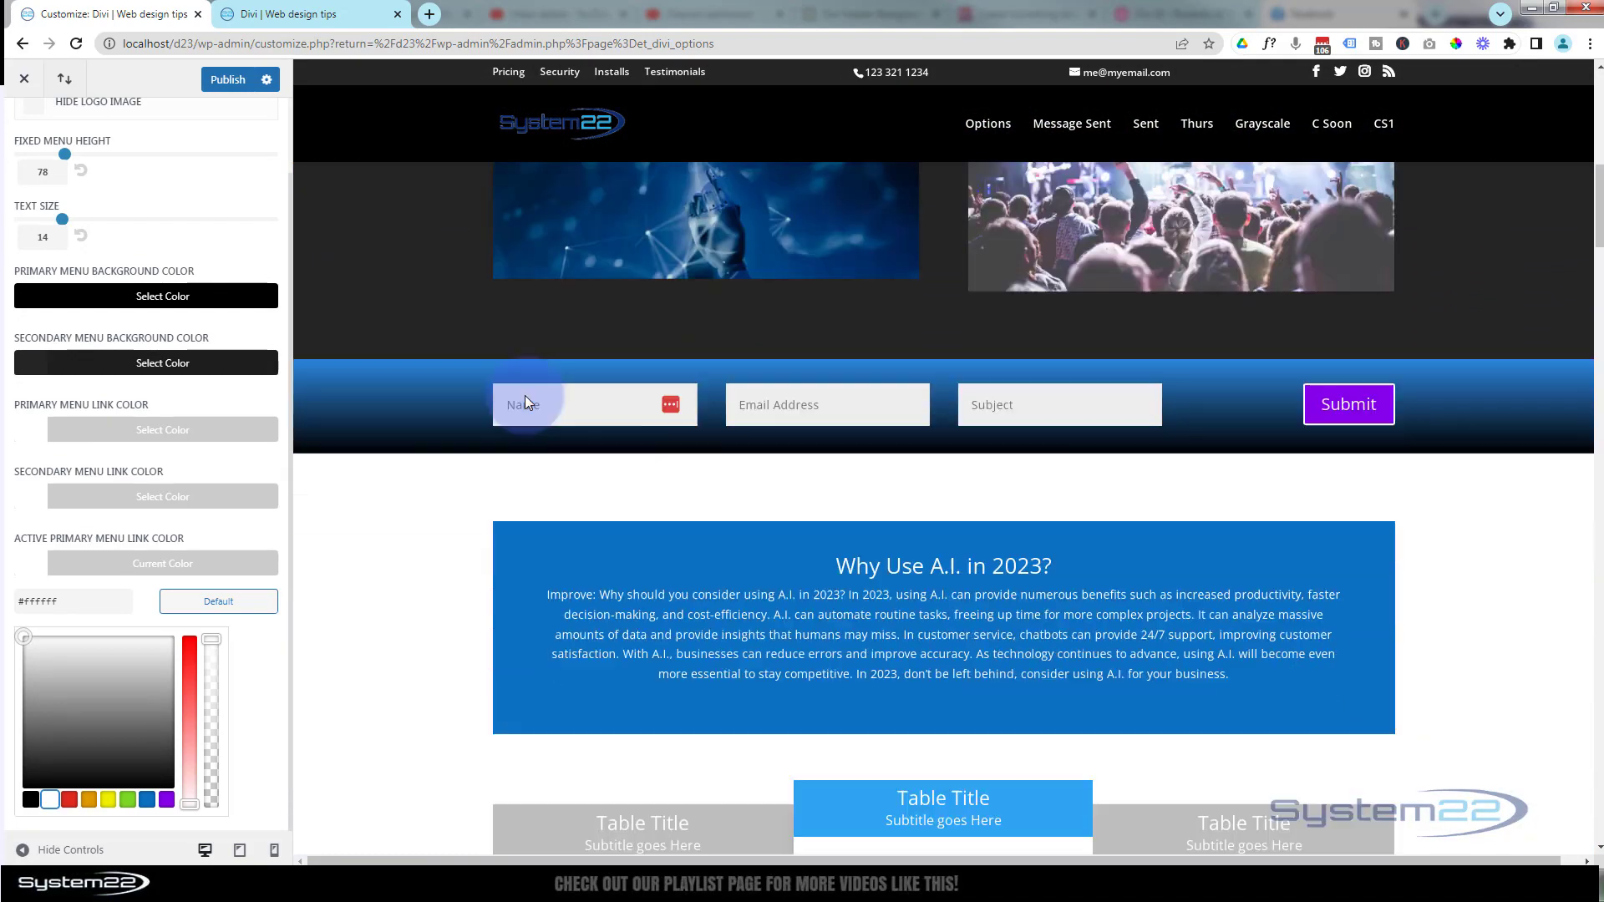
{"action": "scroll", "coordinate": [525, 394], "scroll_direction": "up", "scroll_amount": 10}
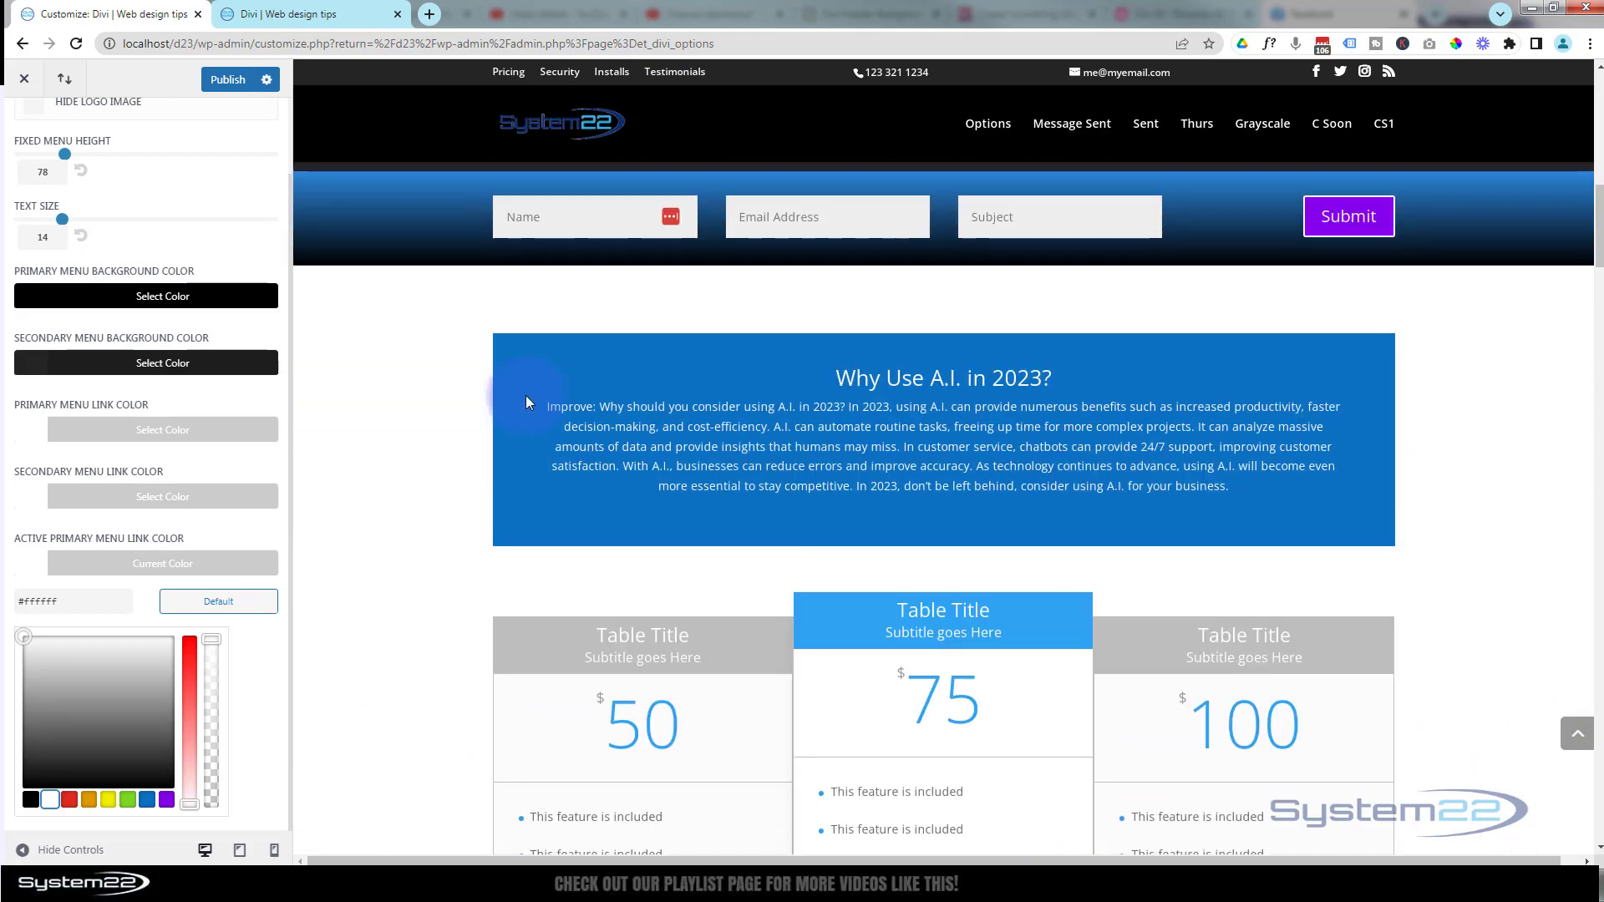
{"action": "scroll", "coordinate": [527, 393], "scroll_direction": "up", "scroll_amount": 4}
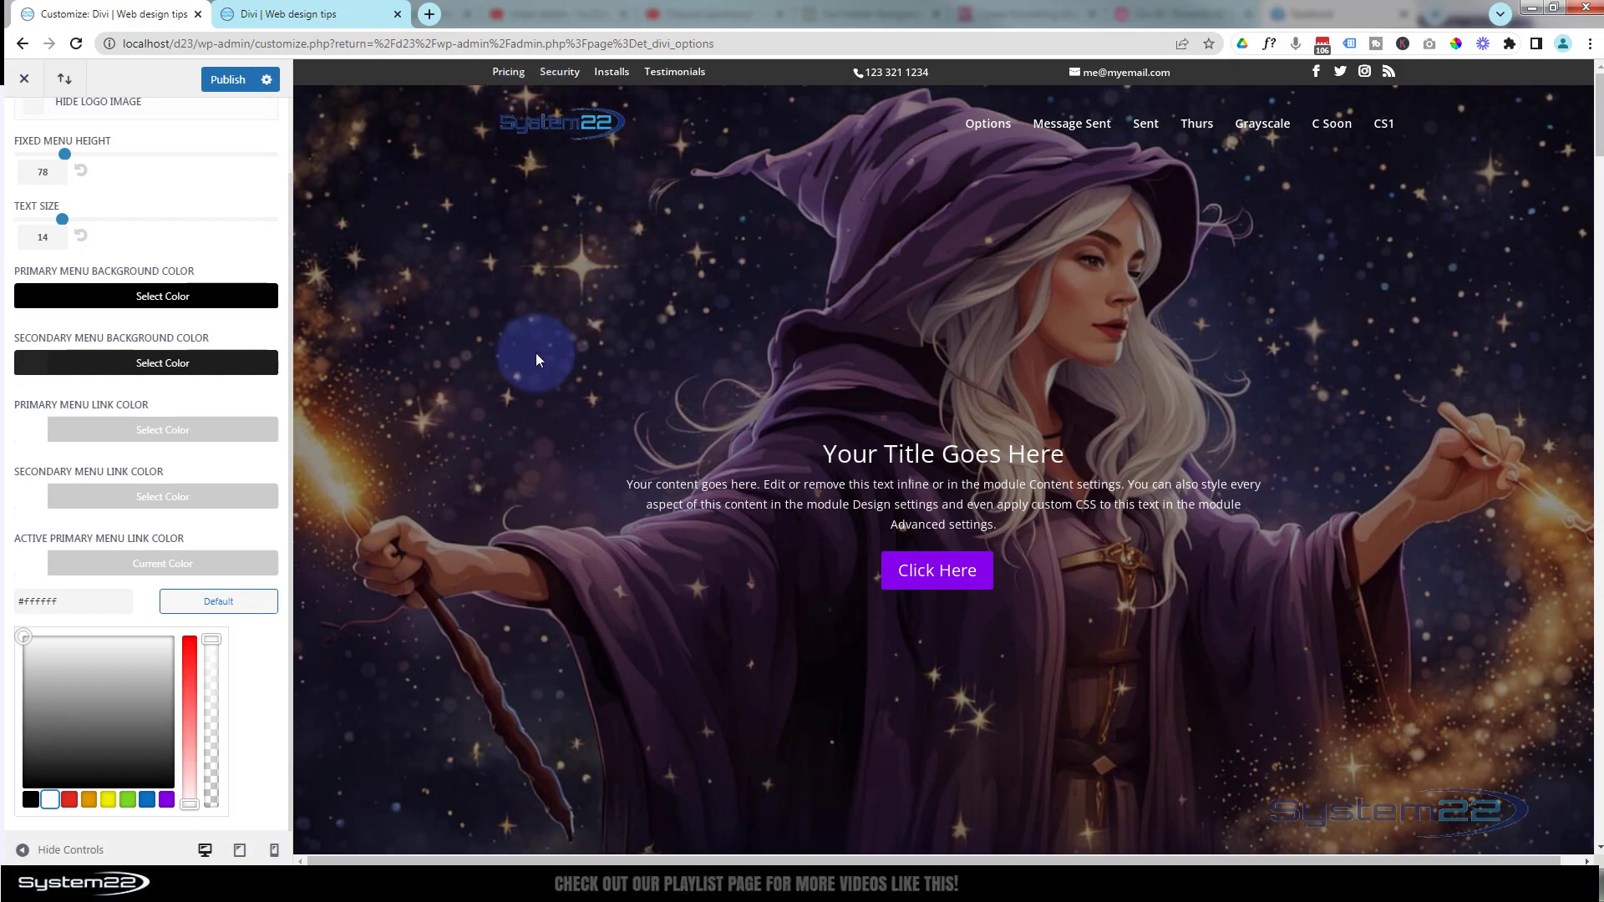
{"action": "scroll", "coordinate": [534, 347], "scroll_direction": "down", "scroll_amount": 5}
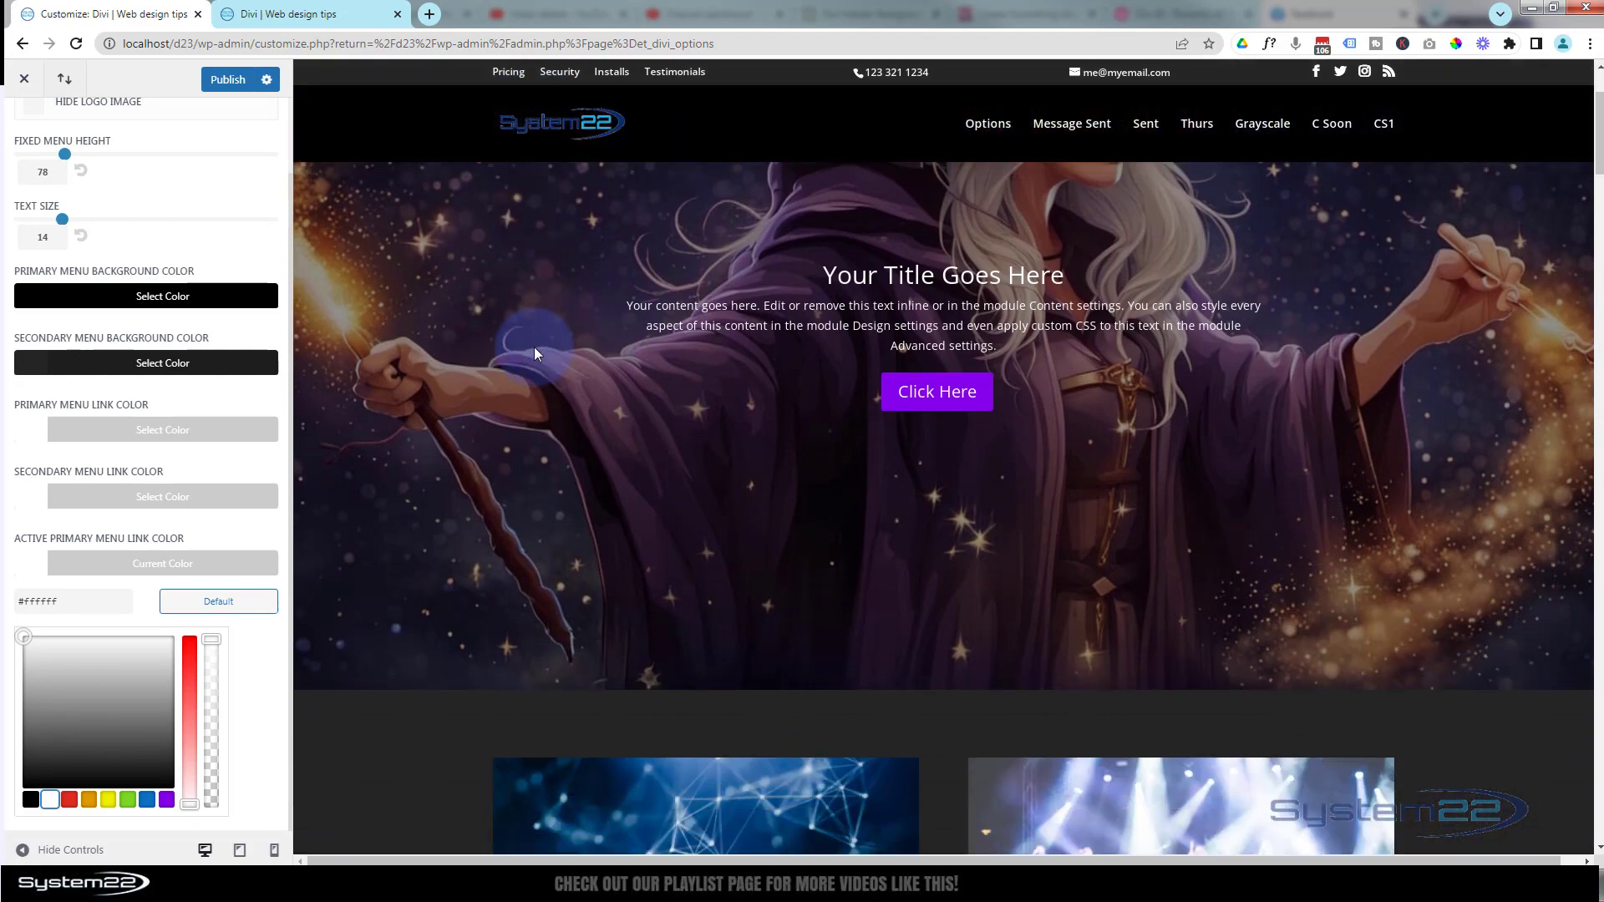
{"action": "scroll", "coordinate": [534, 347], "scroll_direction": "up", "scroll_amount": 2}
{"action": "scroll", "coordinate": [534, 348], "scroll_direction": "up", "scroll_amount": 4}
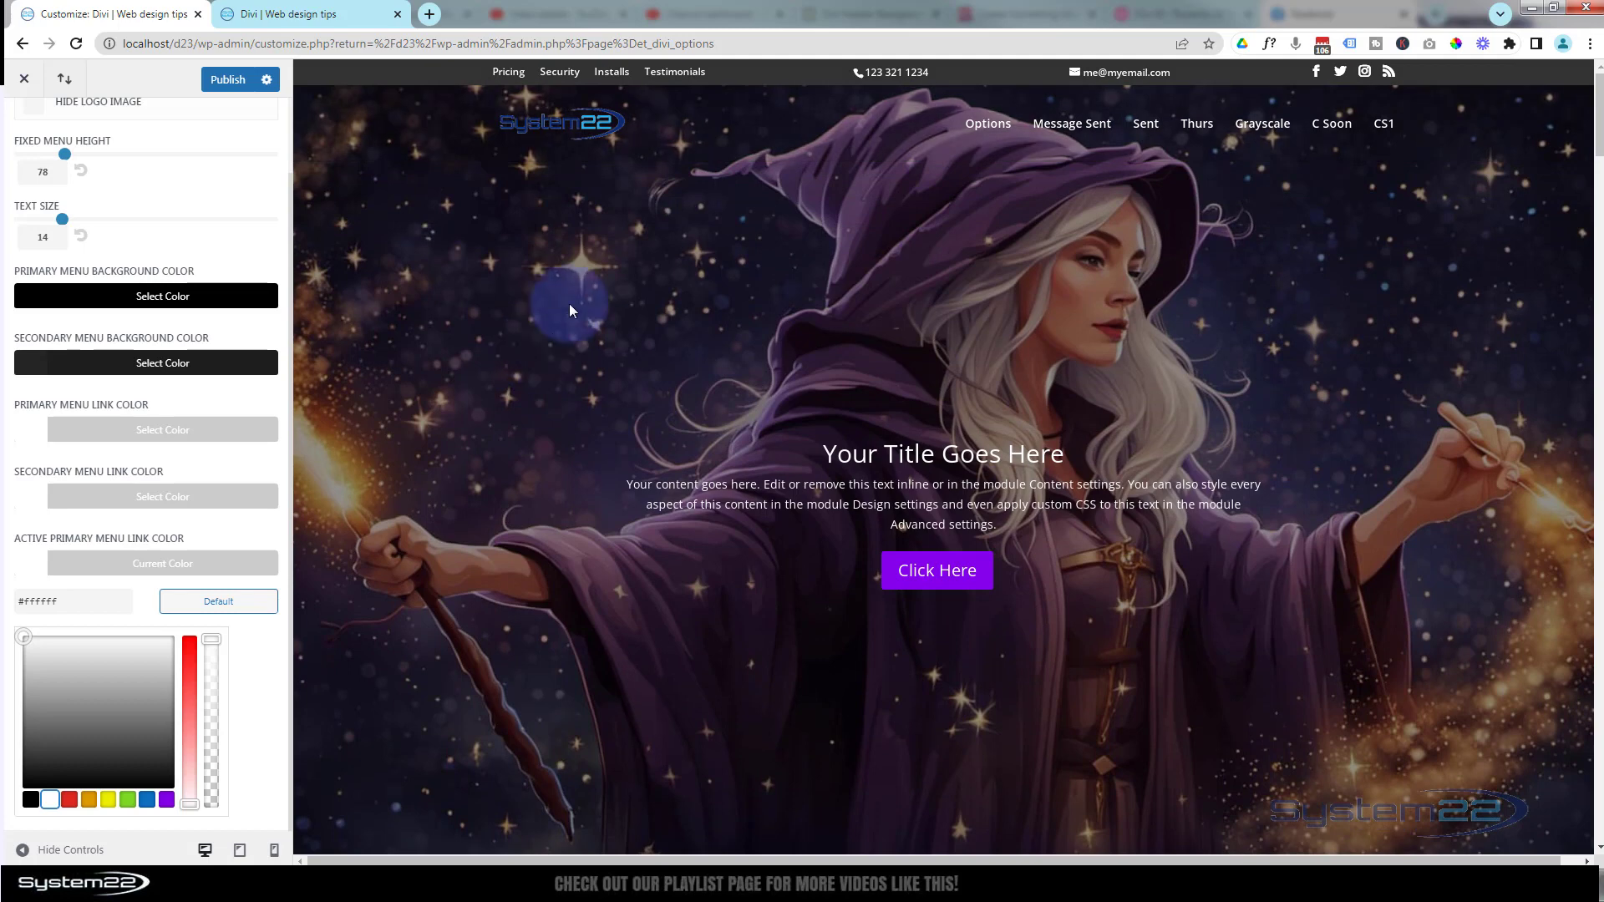
- Publish the header changes and return to the General tab of Divi Theme Options
{"action": "left_click", "coordinate": [223, 81]}
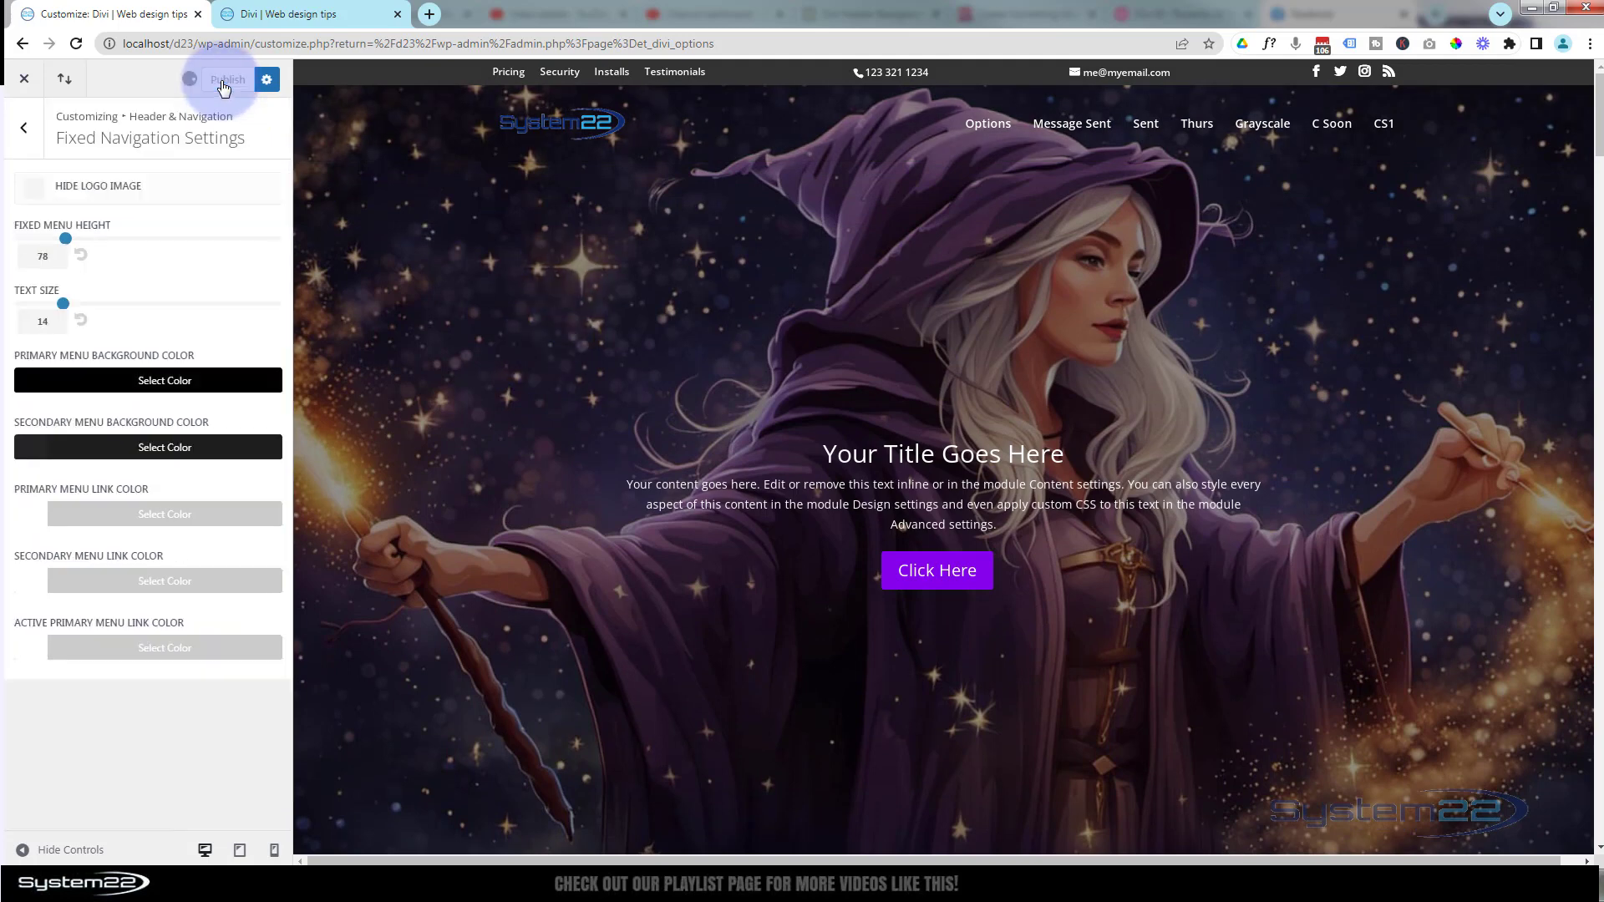
{"action": "left_click", "coordinate": [24, 79]}
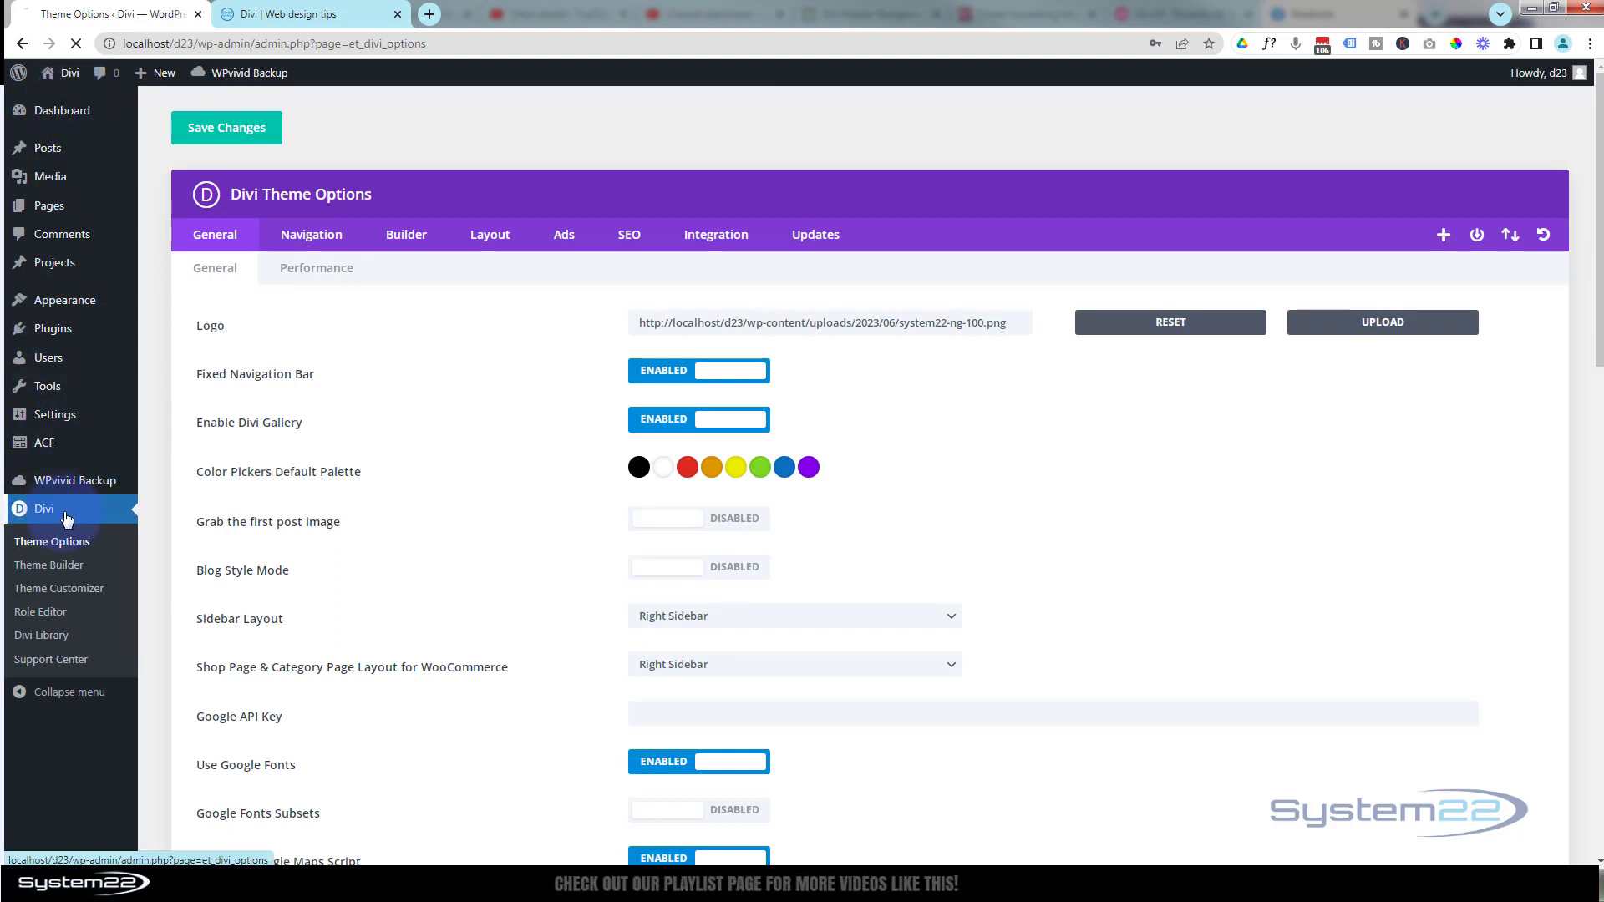
{"action": "left_click", "coordinate": [216, 233]}
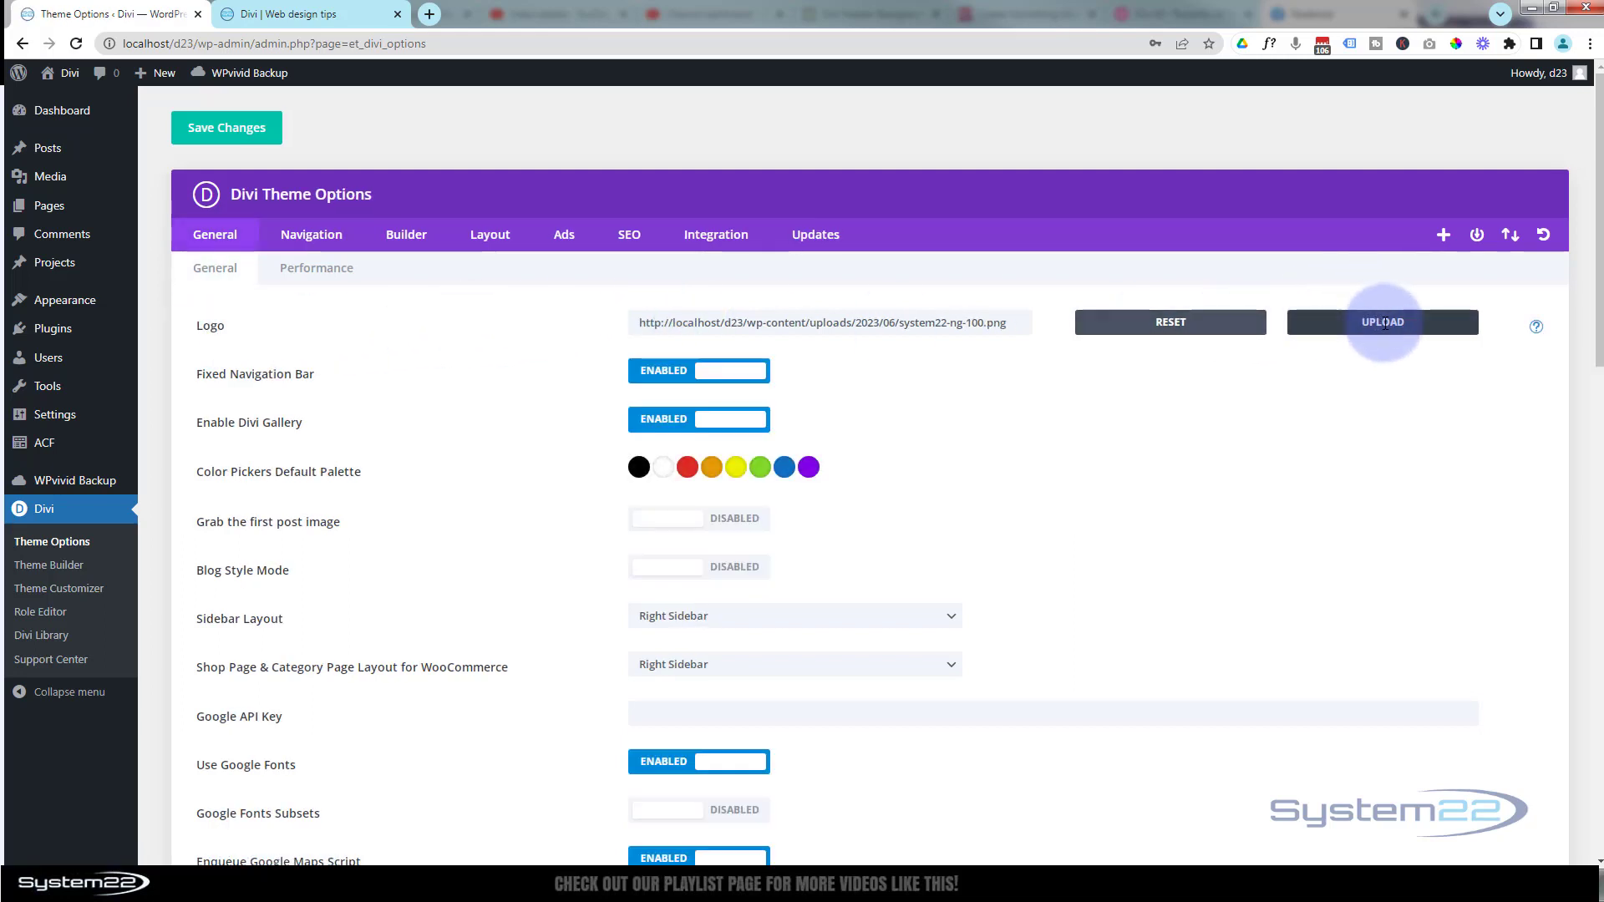
- Set system22-white-b-shadow.png from the Media Library as the logo and save the changes
{"action": "left_click", "coordinate": [1385, 331]}
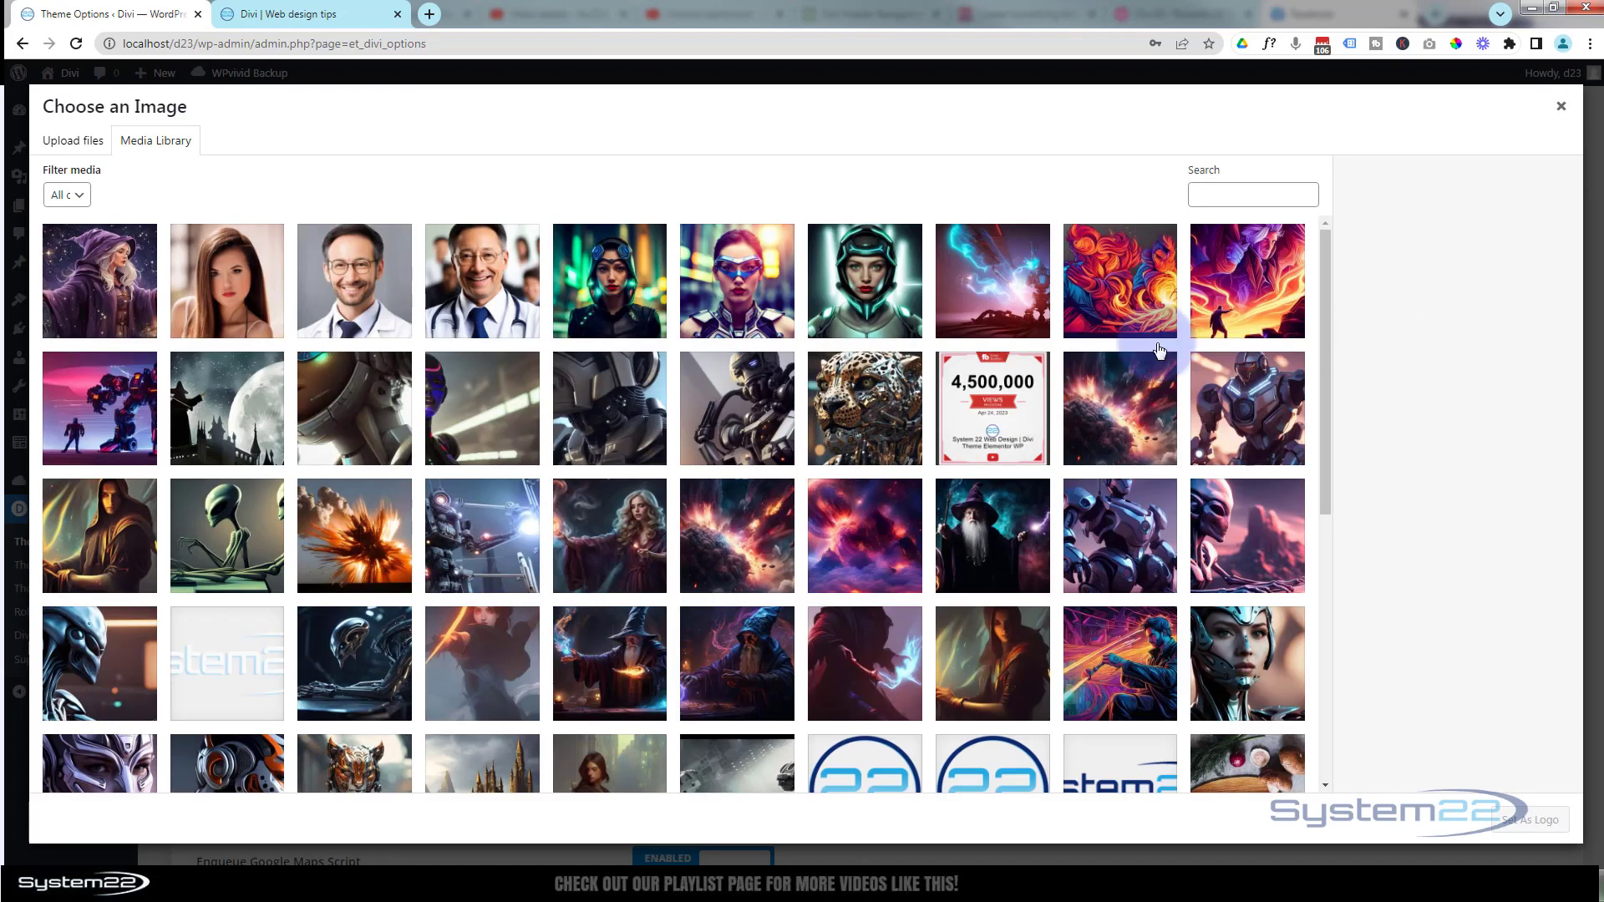
{"action": "scroll", "coordinate": [804, 349], "scroll_direction": "down", "scroll_amount": 3}
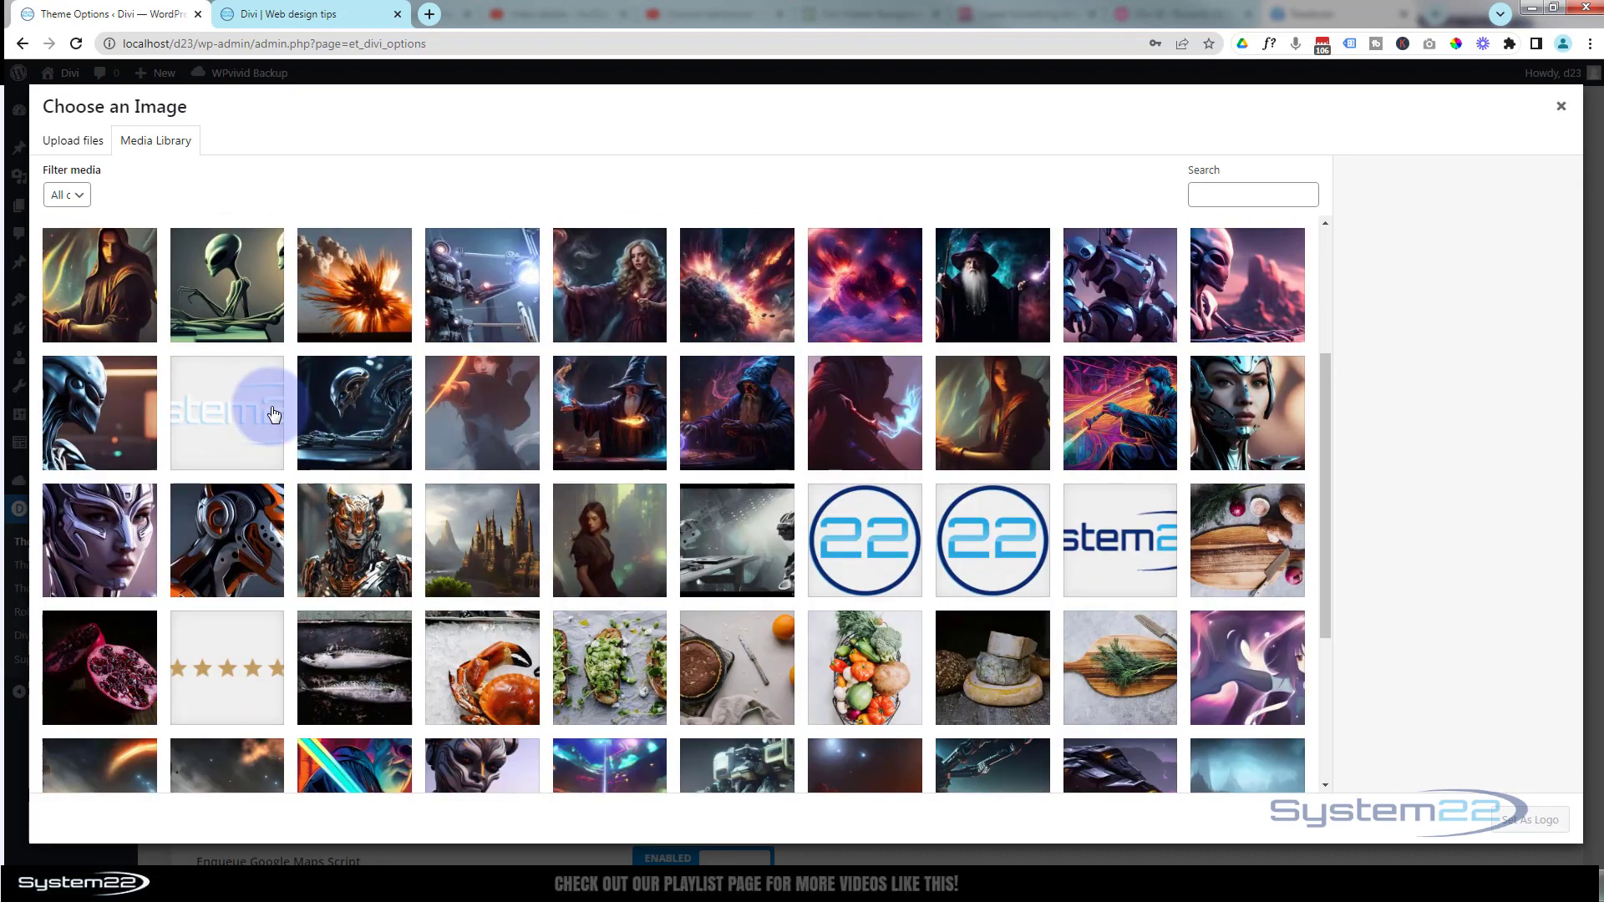
{"action": "left_click", "coordinate": [255, 417]}
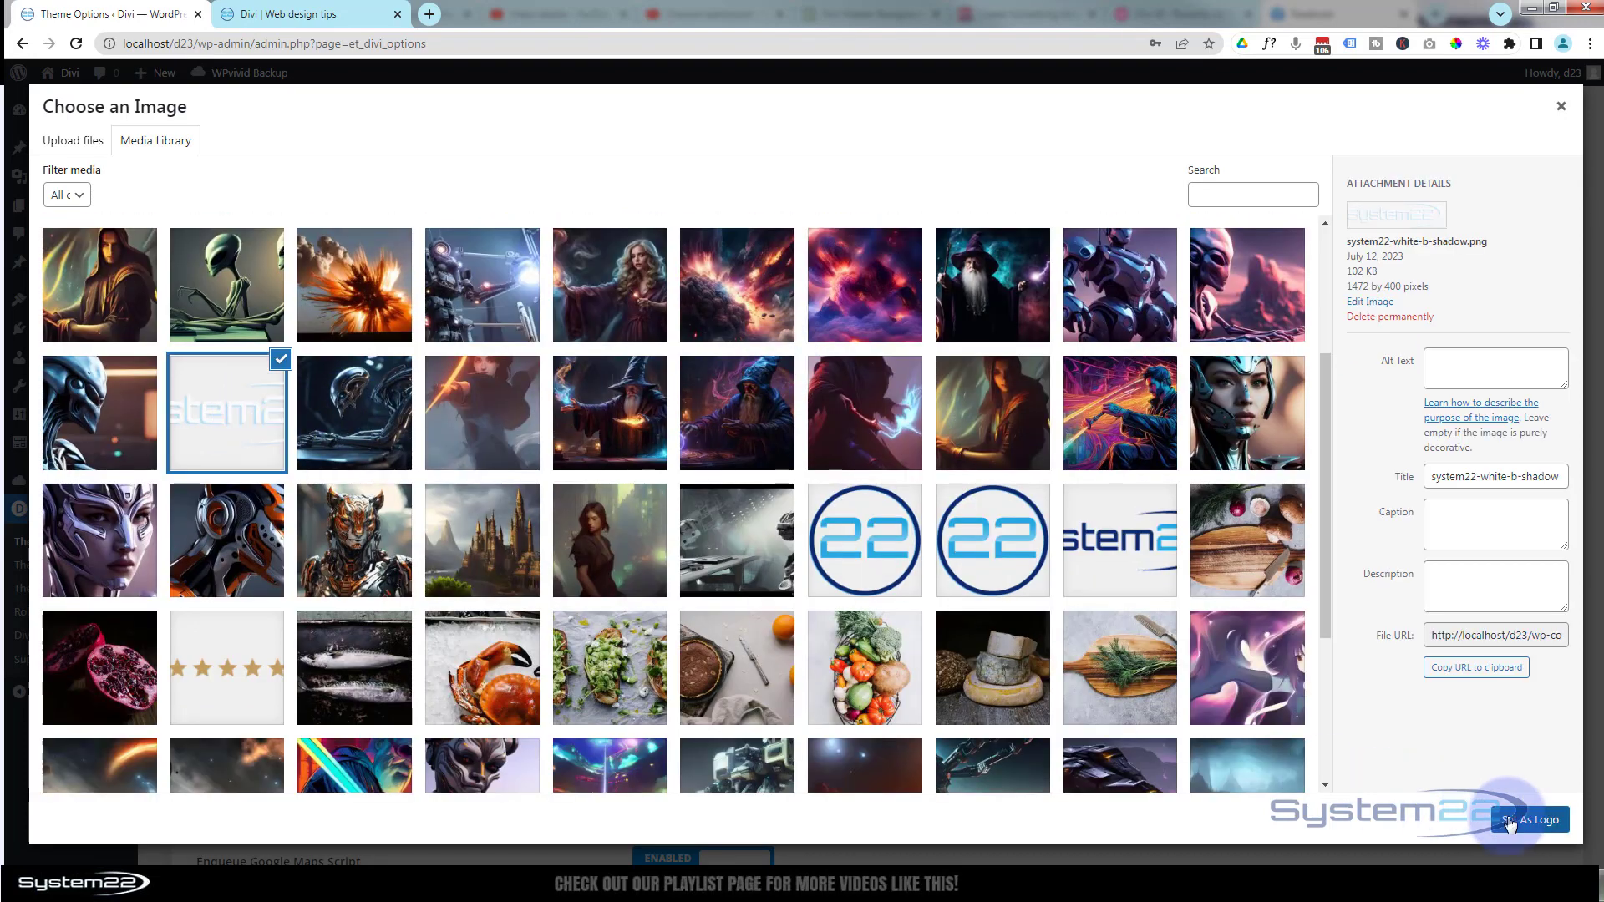
{"action": "left_click", "coordinate": [1509, 823]}
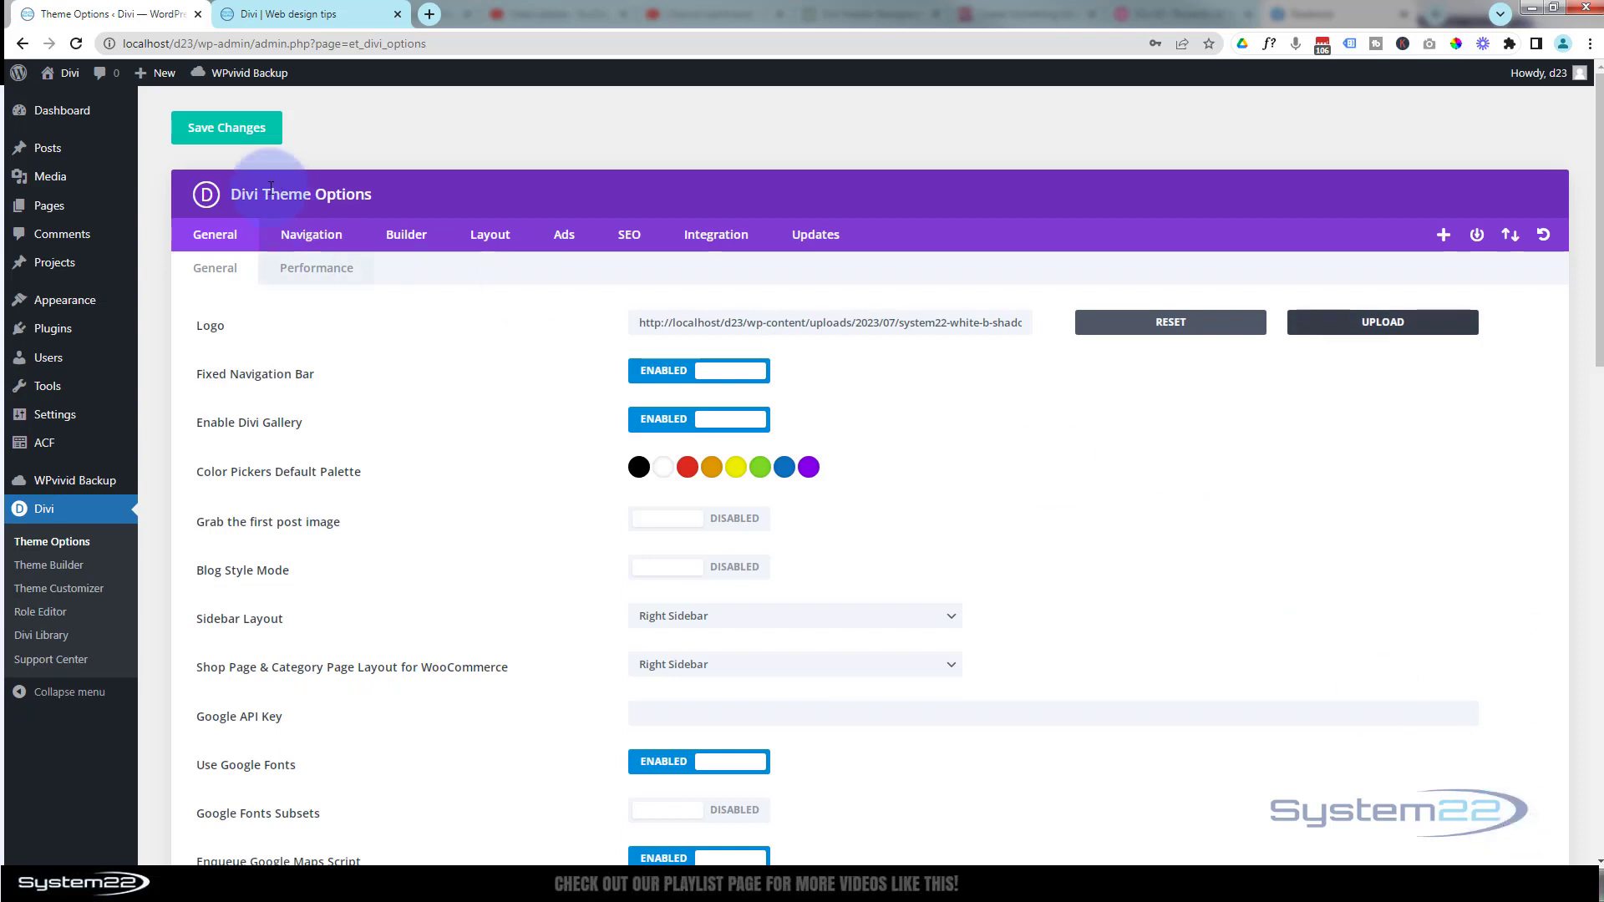
{"action": "left_click", "coordinate": [215, 134]}
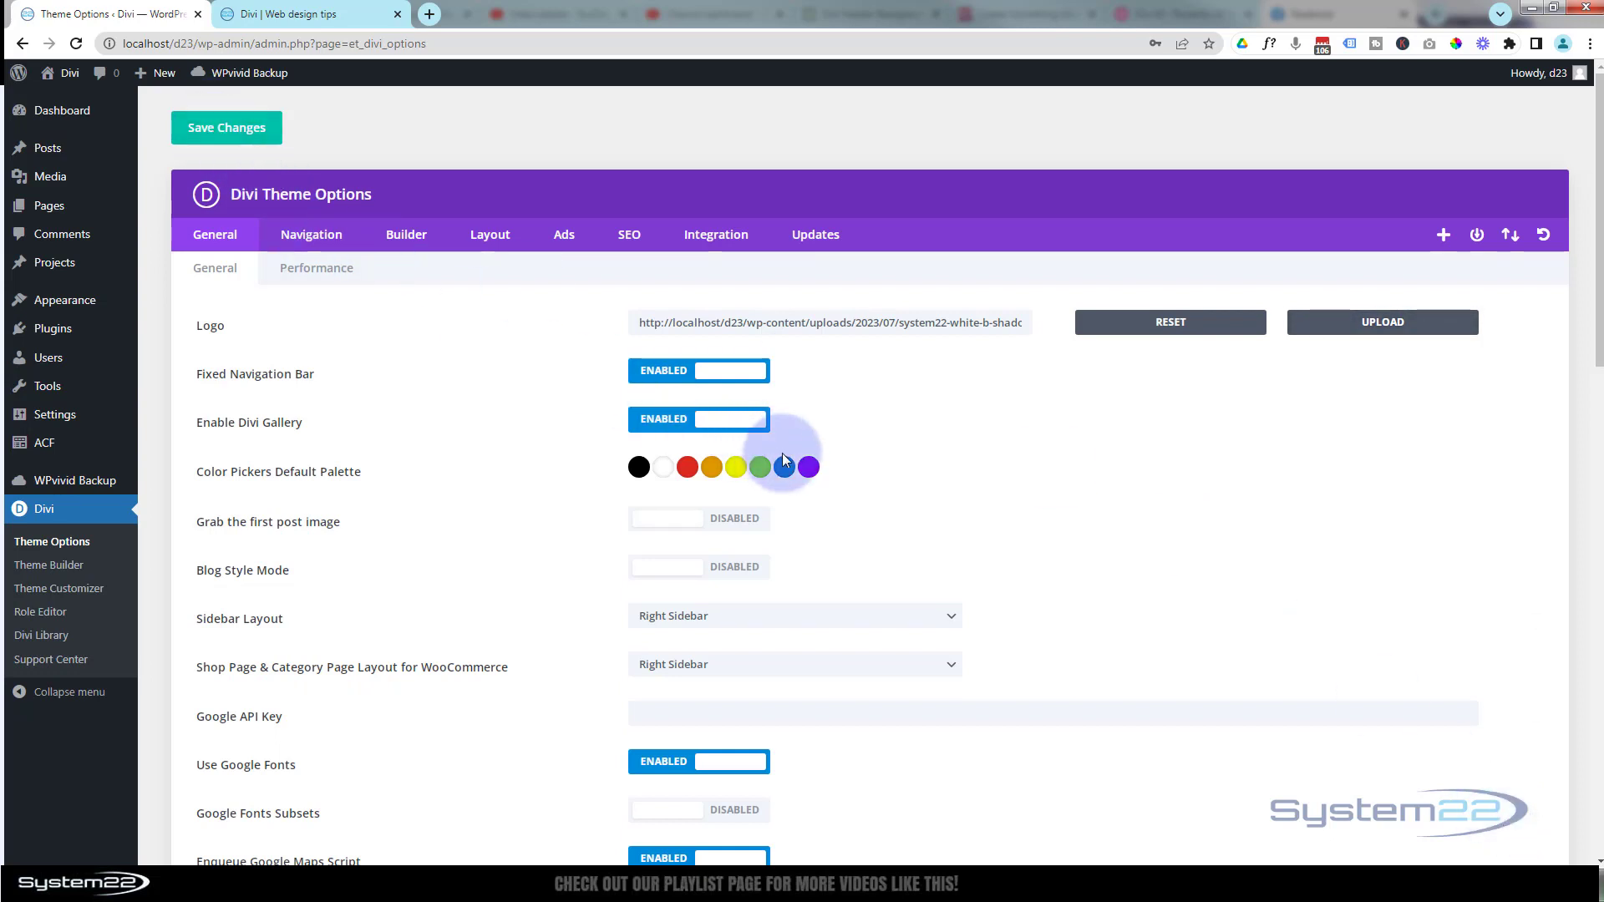
- Reload the front-end homepage and scroll to check the header turns black when scrolled
{"action": "left_click", "coordinate": [276, 15]}
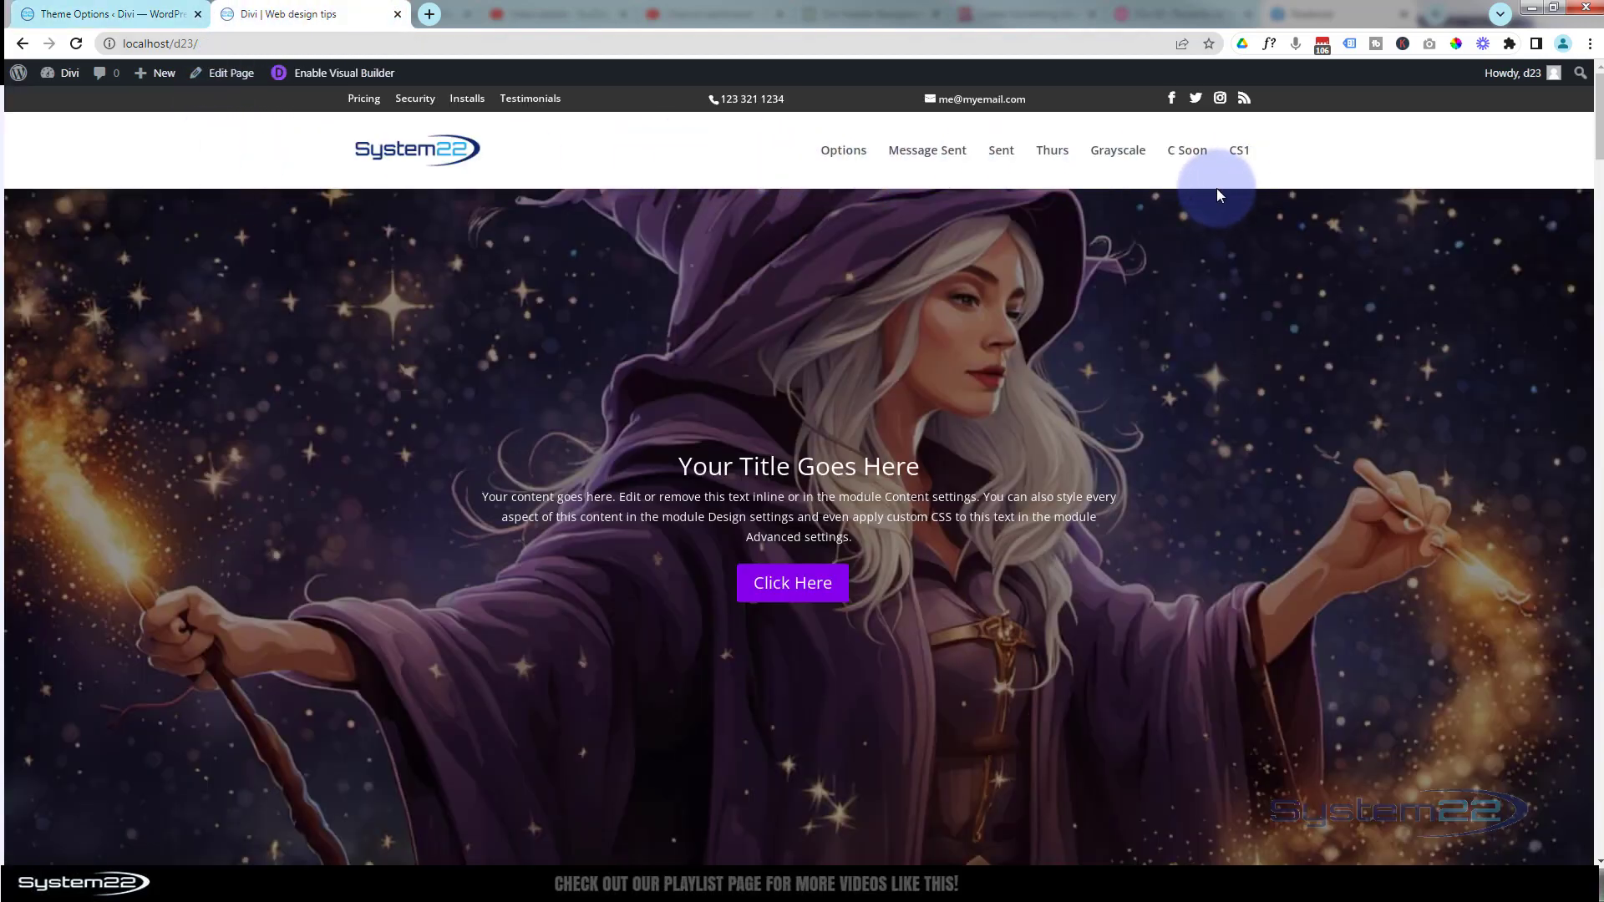
{"action": "left_click", "coordinate": [75, 43]}
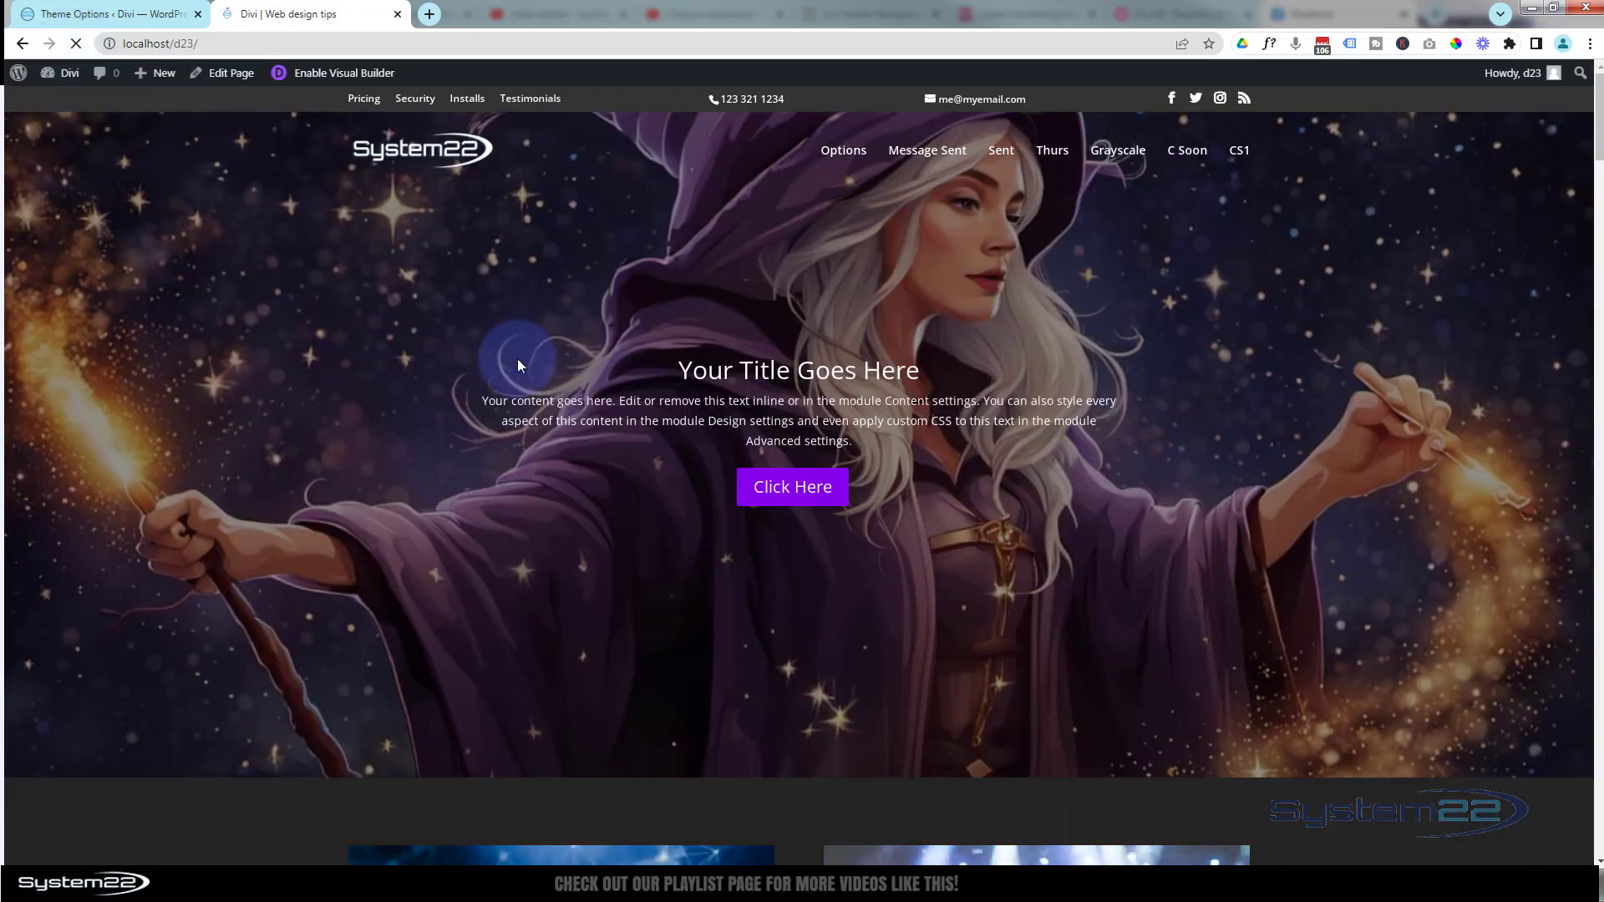
{"action": "scroll", "coordinate": [524, 358], "scroll_direction": "down", "scroll_amount": 3}
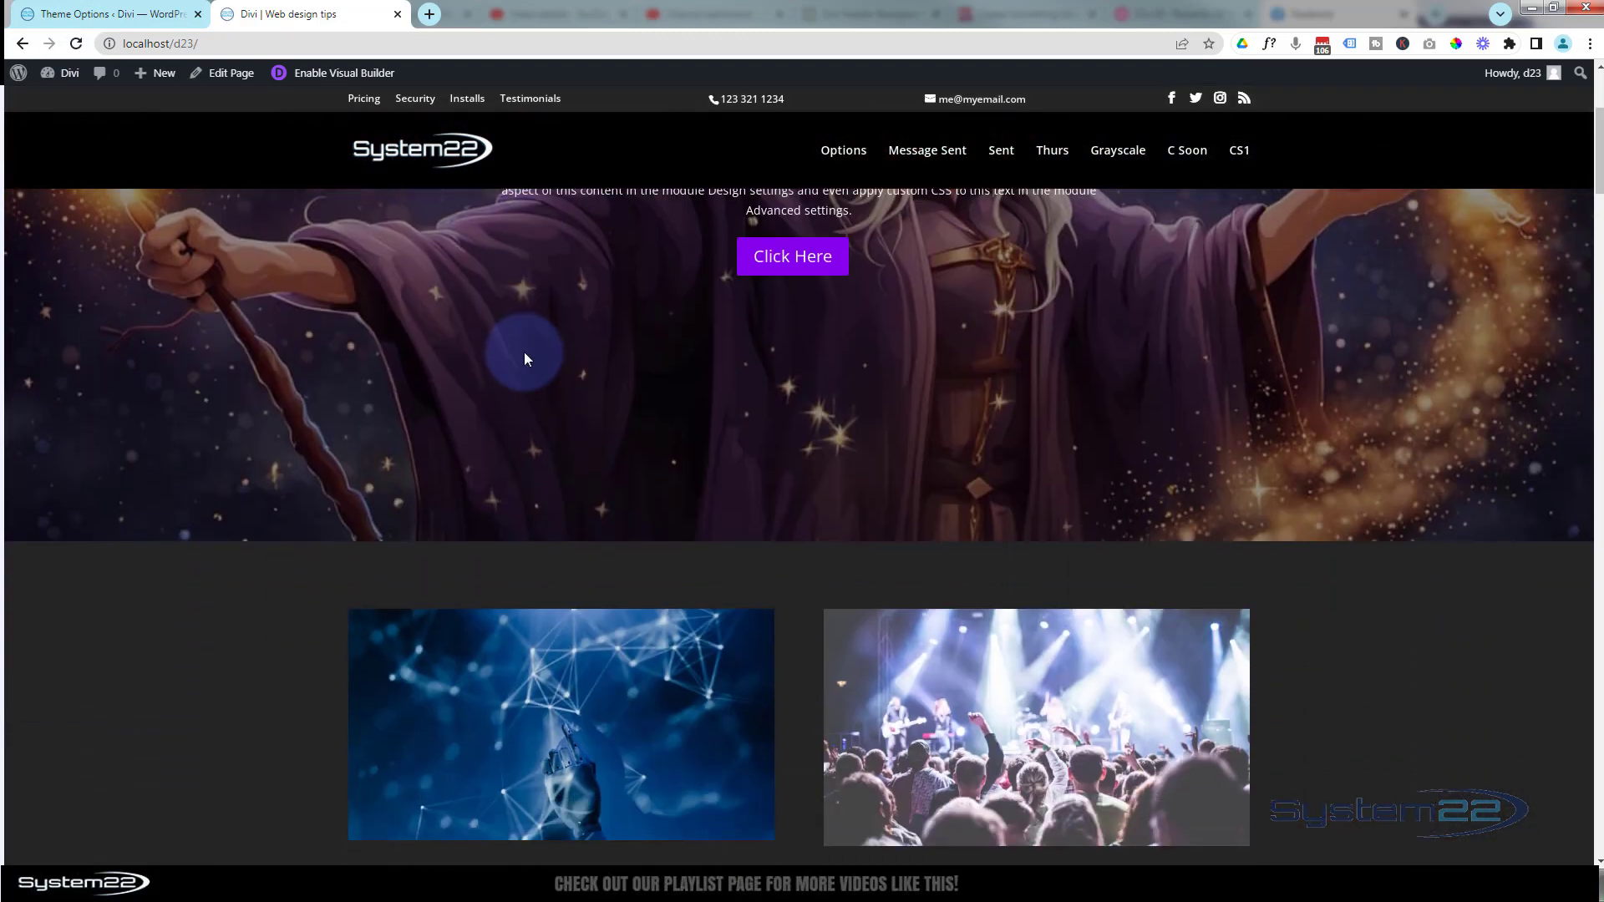
{"action": "scroll", "coordinate": [525, 358], "scroll_direction": "down", "scroll_amount": 9}
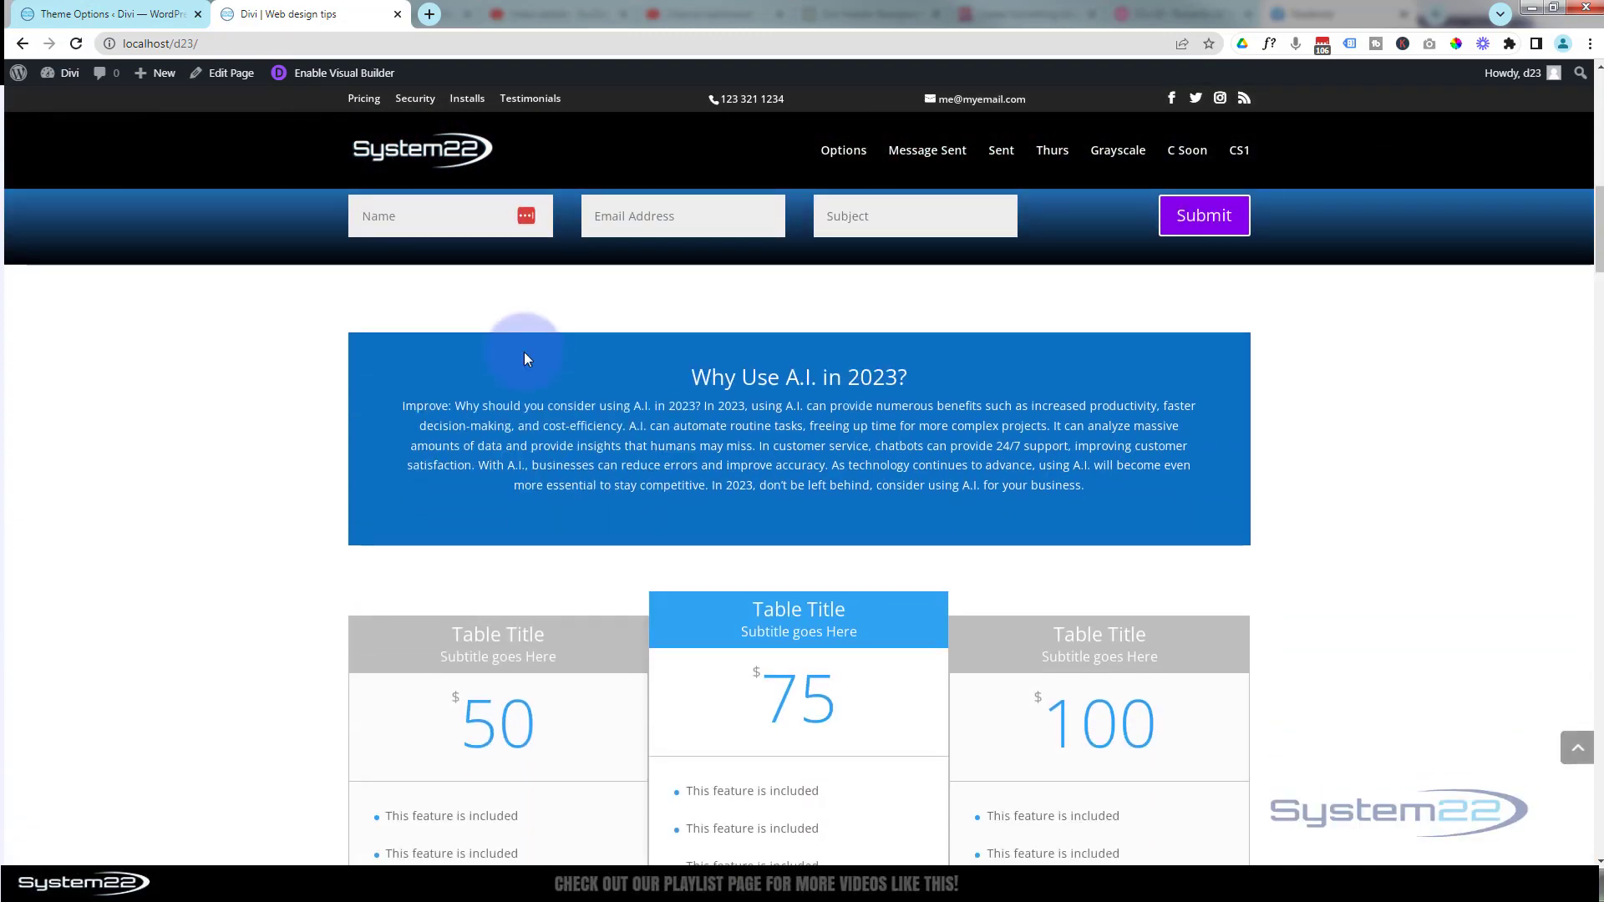
{"action": "scroll", "coordinate": [524, 353], "scroll_direction": "down", "scroll_amount": 2}
{"action": "scroll", "coordinate": [524, 352], "scroll_direction": "up", "scroll_amount": 7}
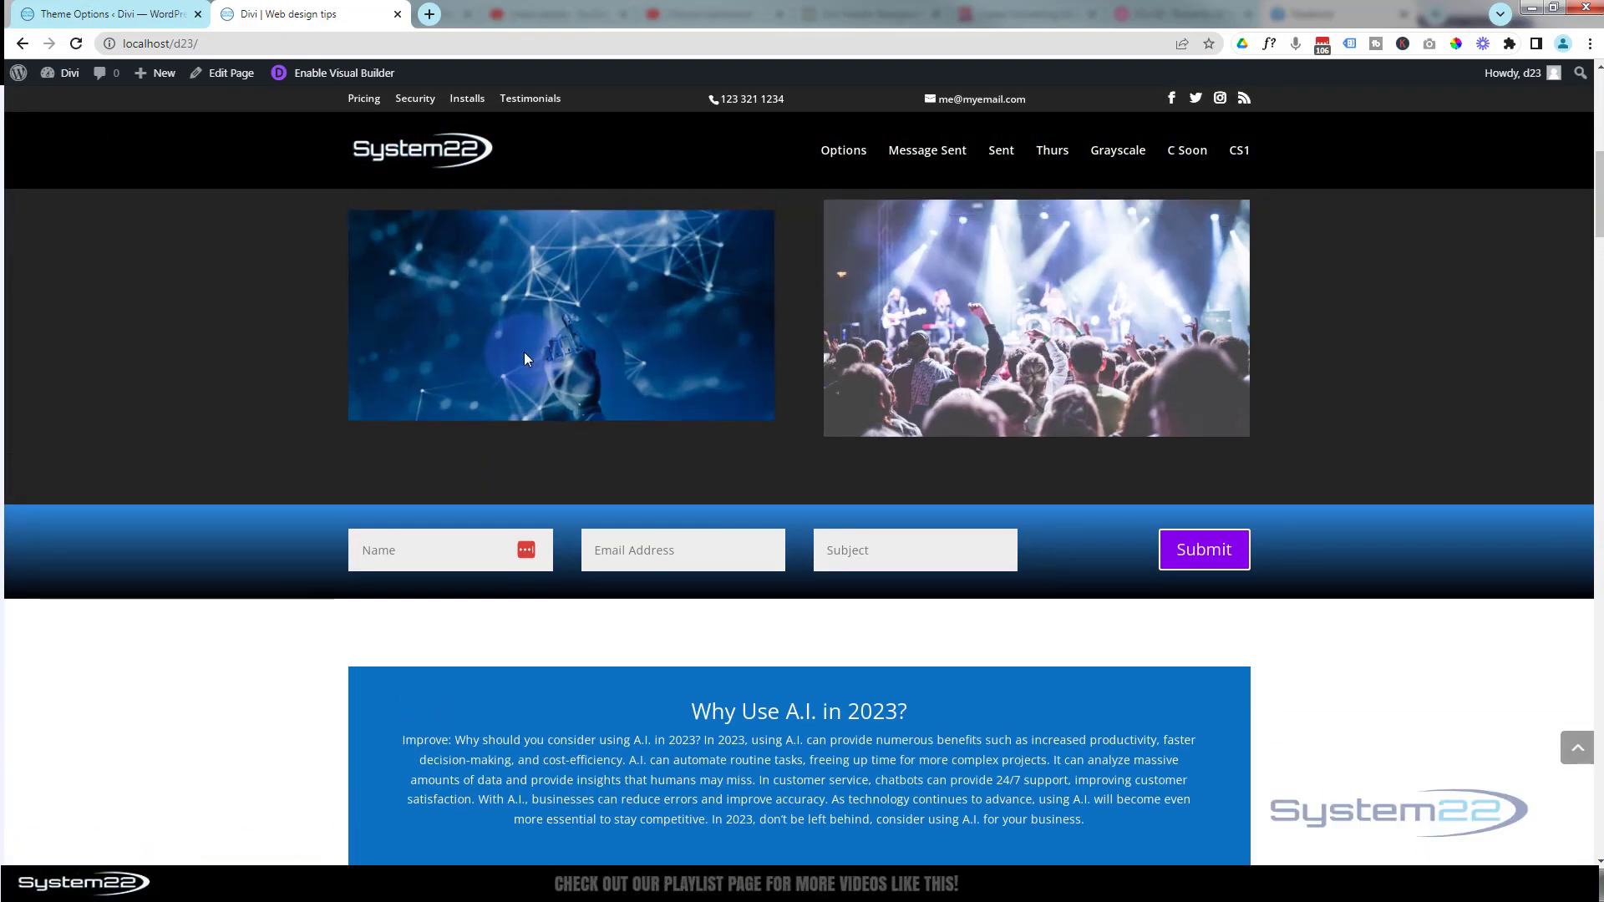
{"action": "scroll", "coordinate": [524, 358], "scroll_direction": "up", "scroll_amount": 8}
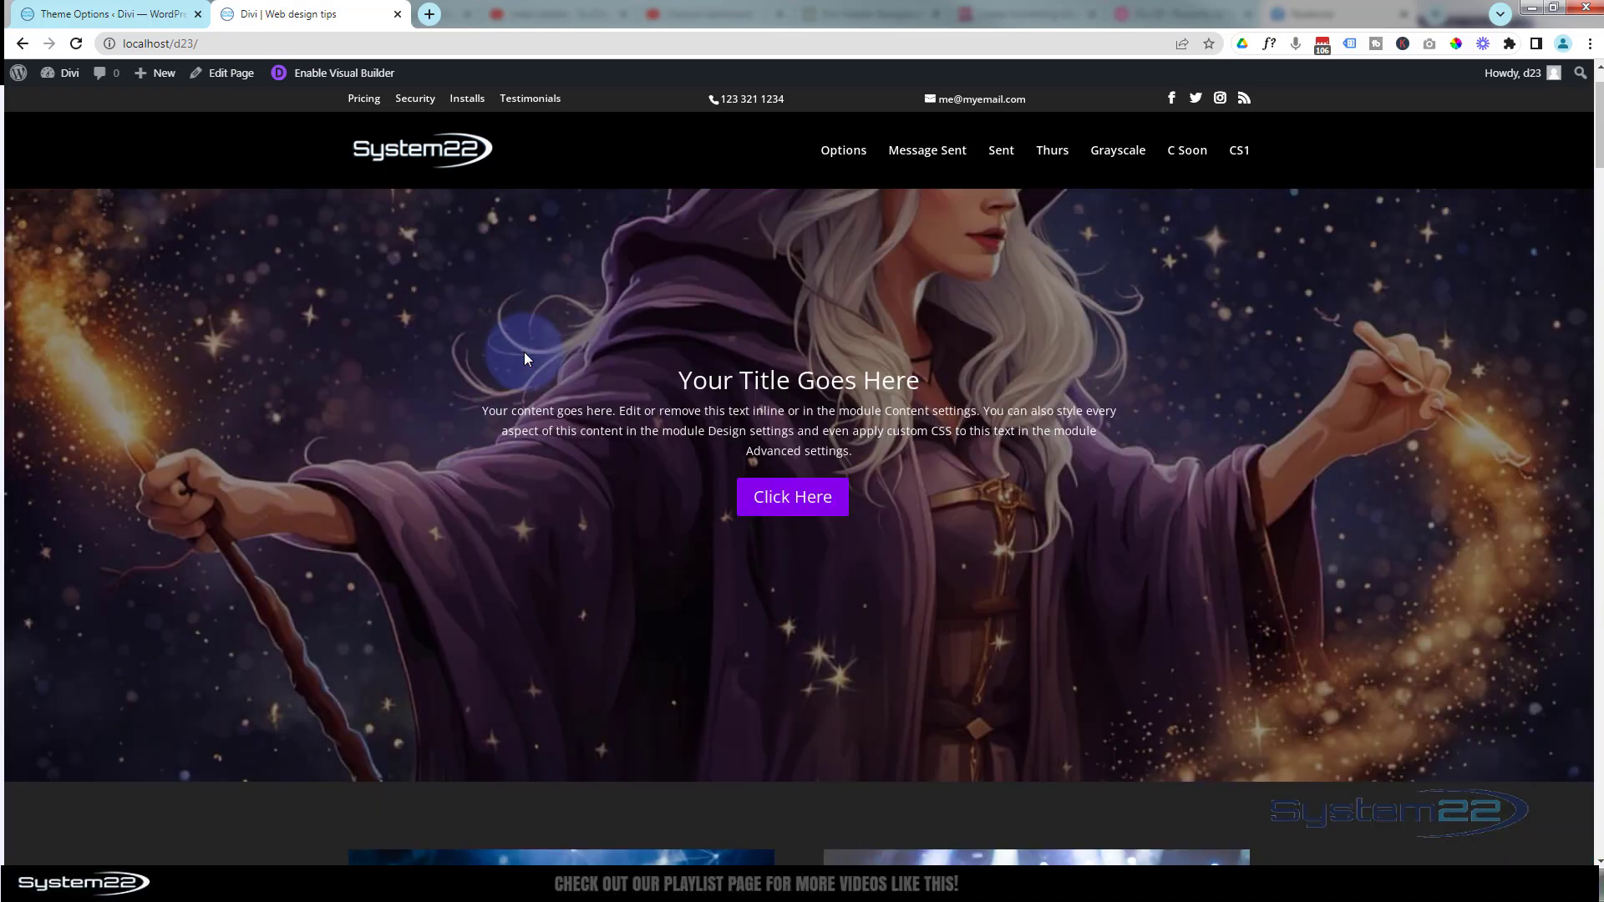
{"action": "scroll", "coordinate": [524, 353], "scroll_direction": "up", "scroll_amount": 1}
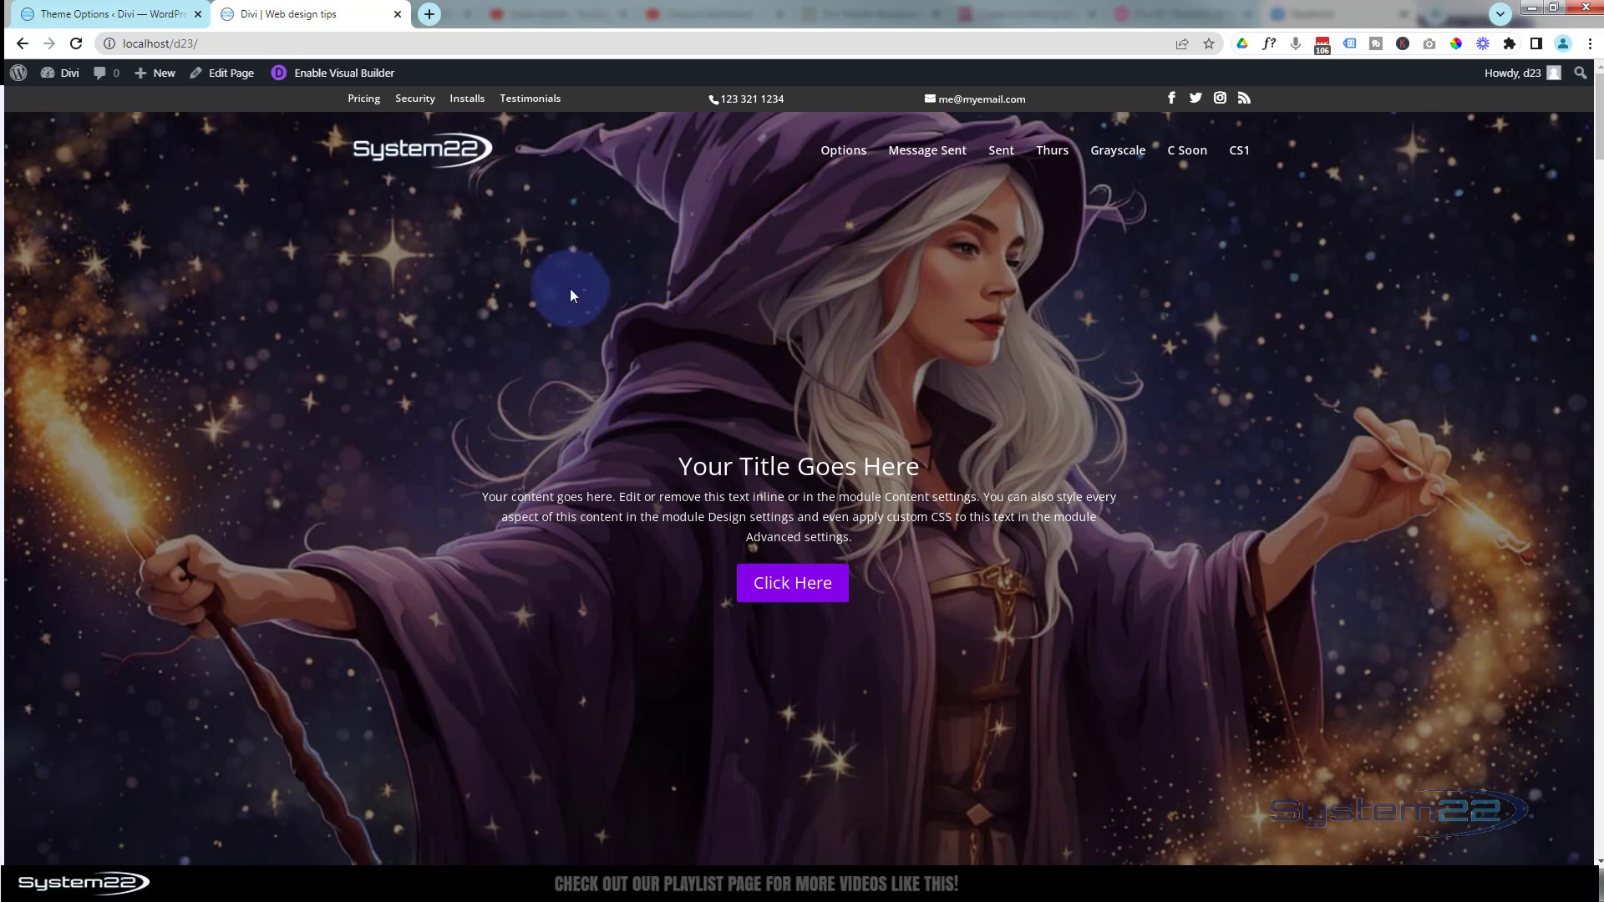
{"action": "scroll", "coordinate": [572, 291], "scroll_direction": "down", "scroll_amount": 4}
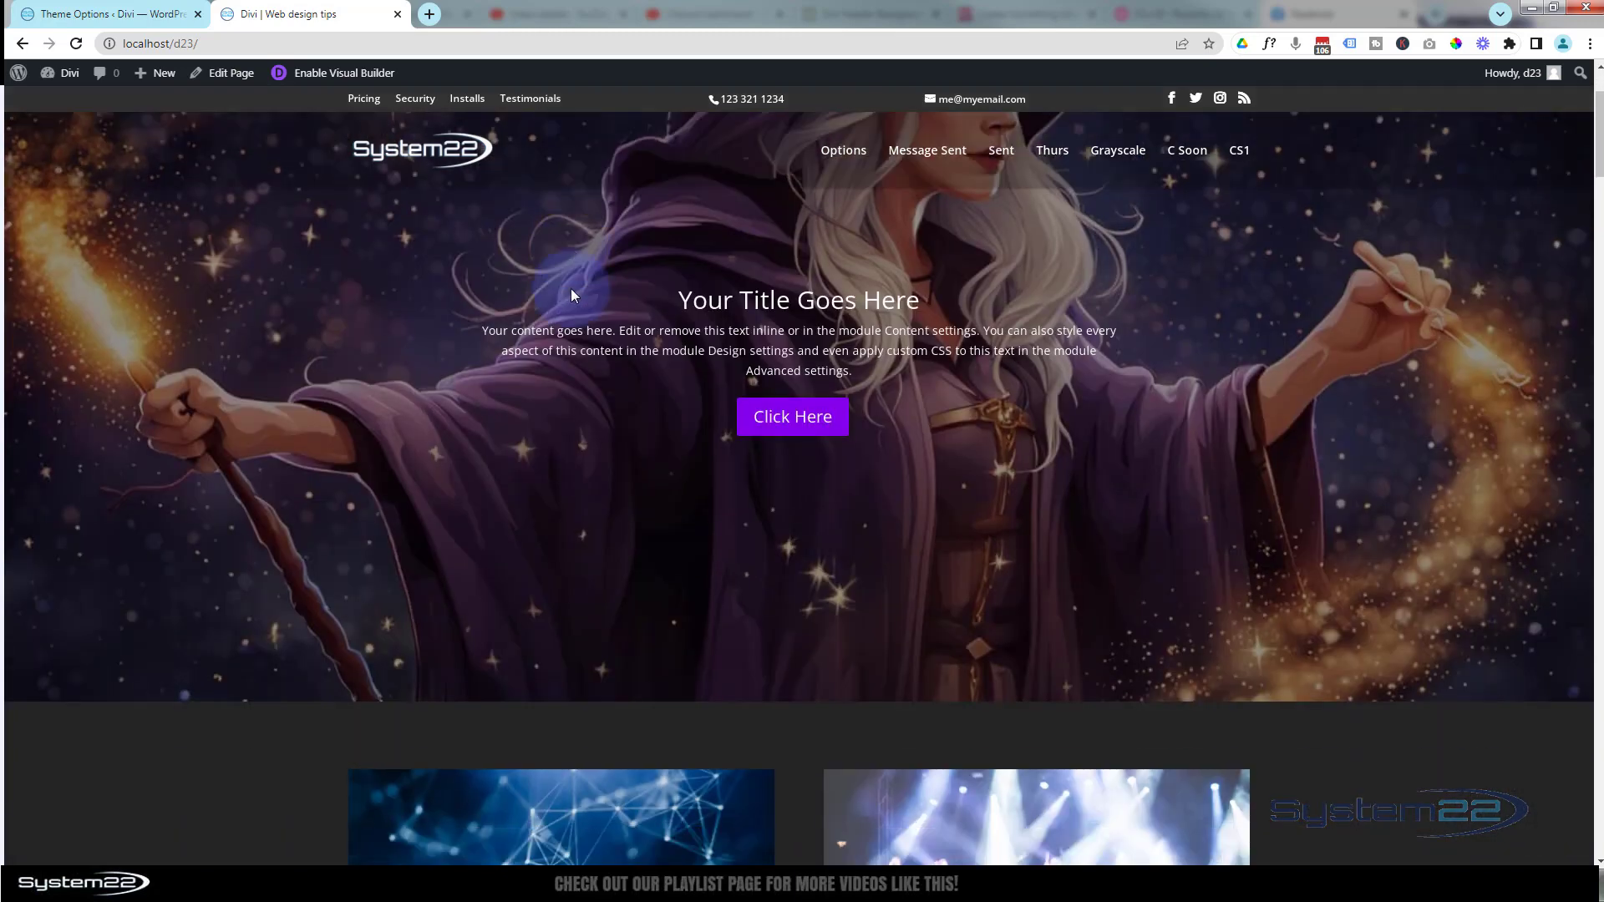
{"action": "scroll", "coordinate": [571, 294], "scroll_direction": "down", "scroll_amount": 1}
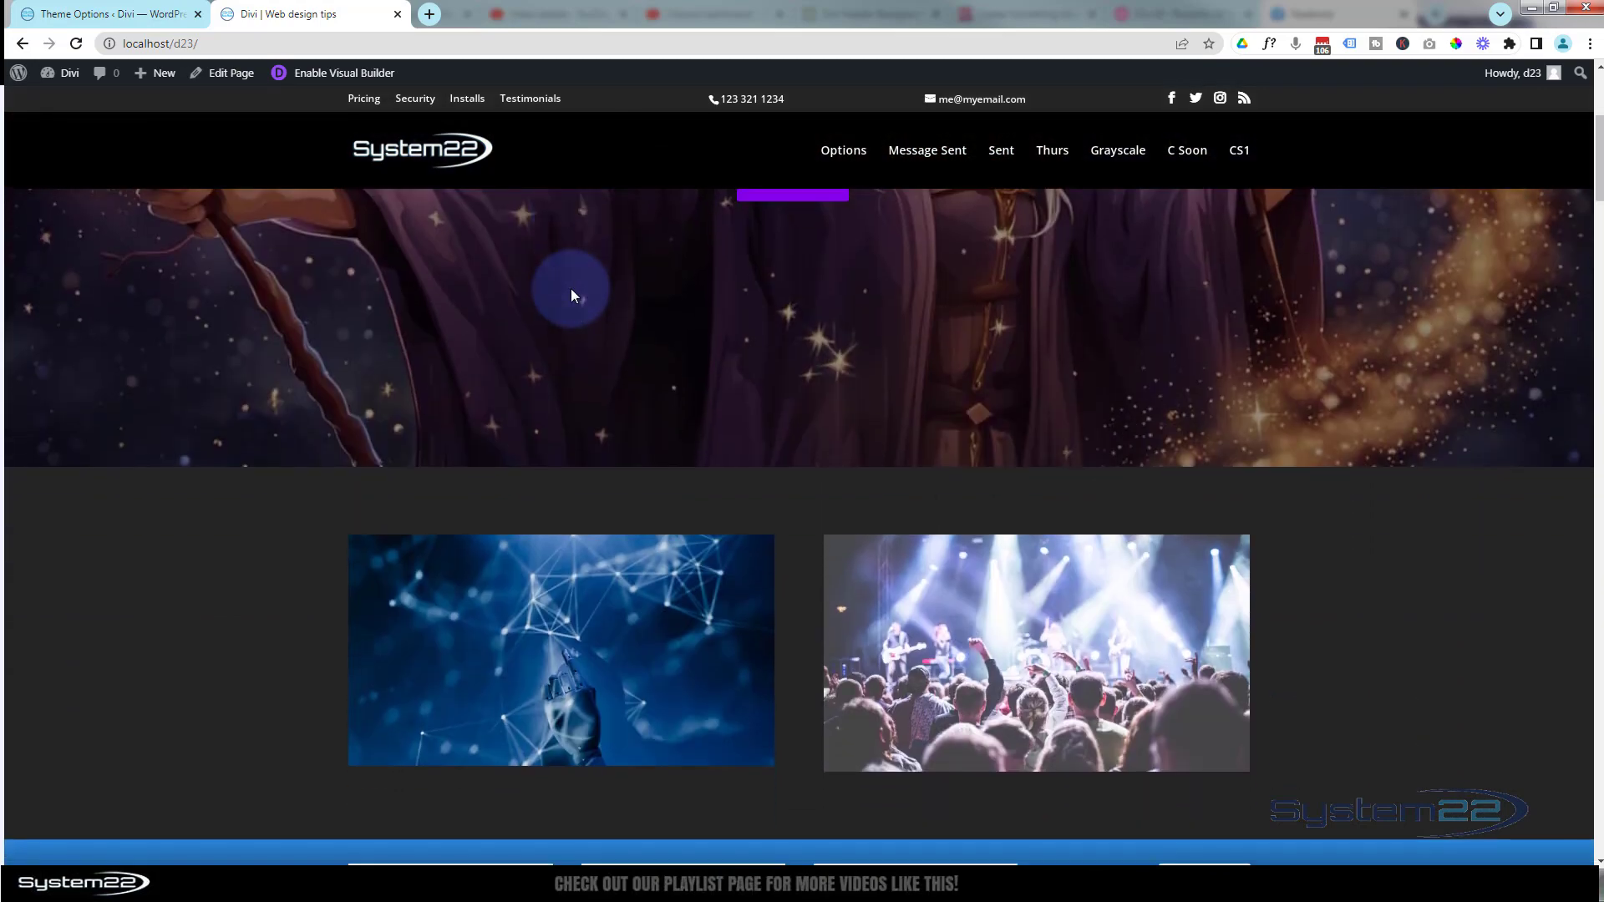
{"action": "scroll", "coordinate": [571, 292], "scroll_direction": "down", "scroll_amount": 1}
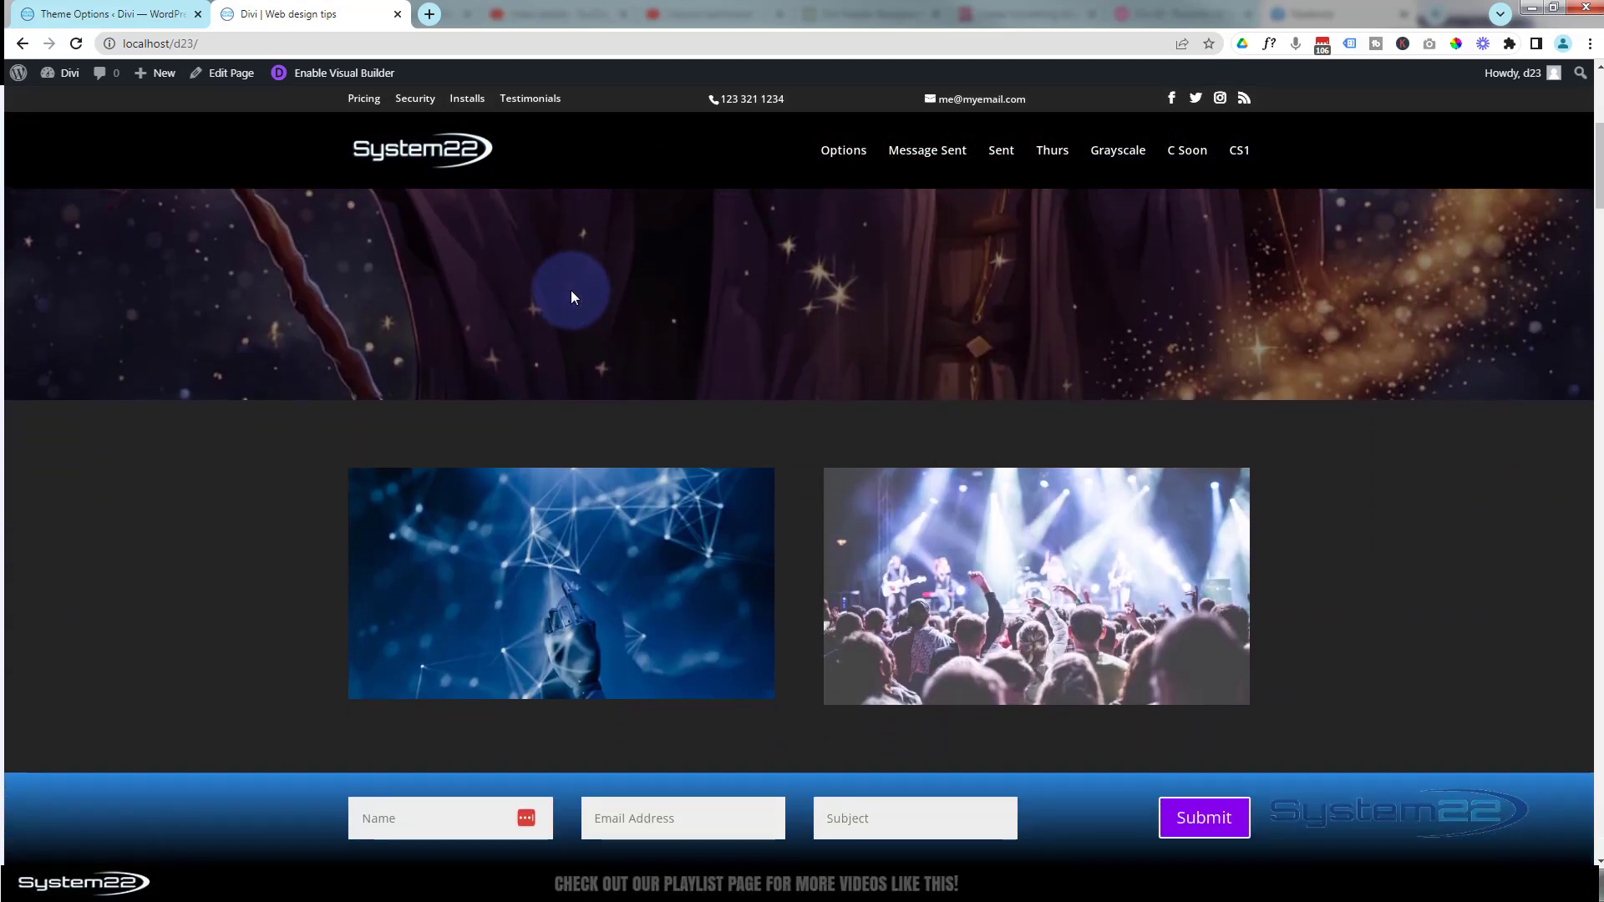
{"action": "scroll", "coordinate": [571, 292], "scroll_direction": "up", "scroll_amount": 4}
{"action": "scroll", "coordinate": [573, 290], "scroll_direction": "up", "scroll_amount": 3}
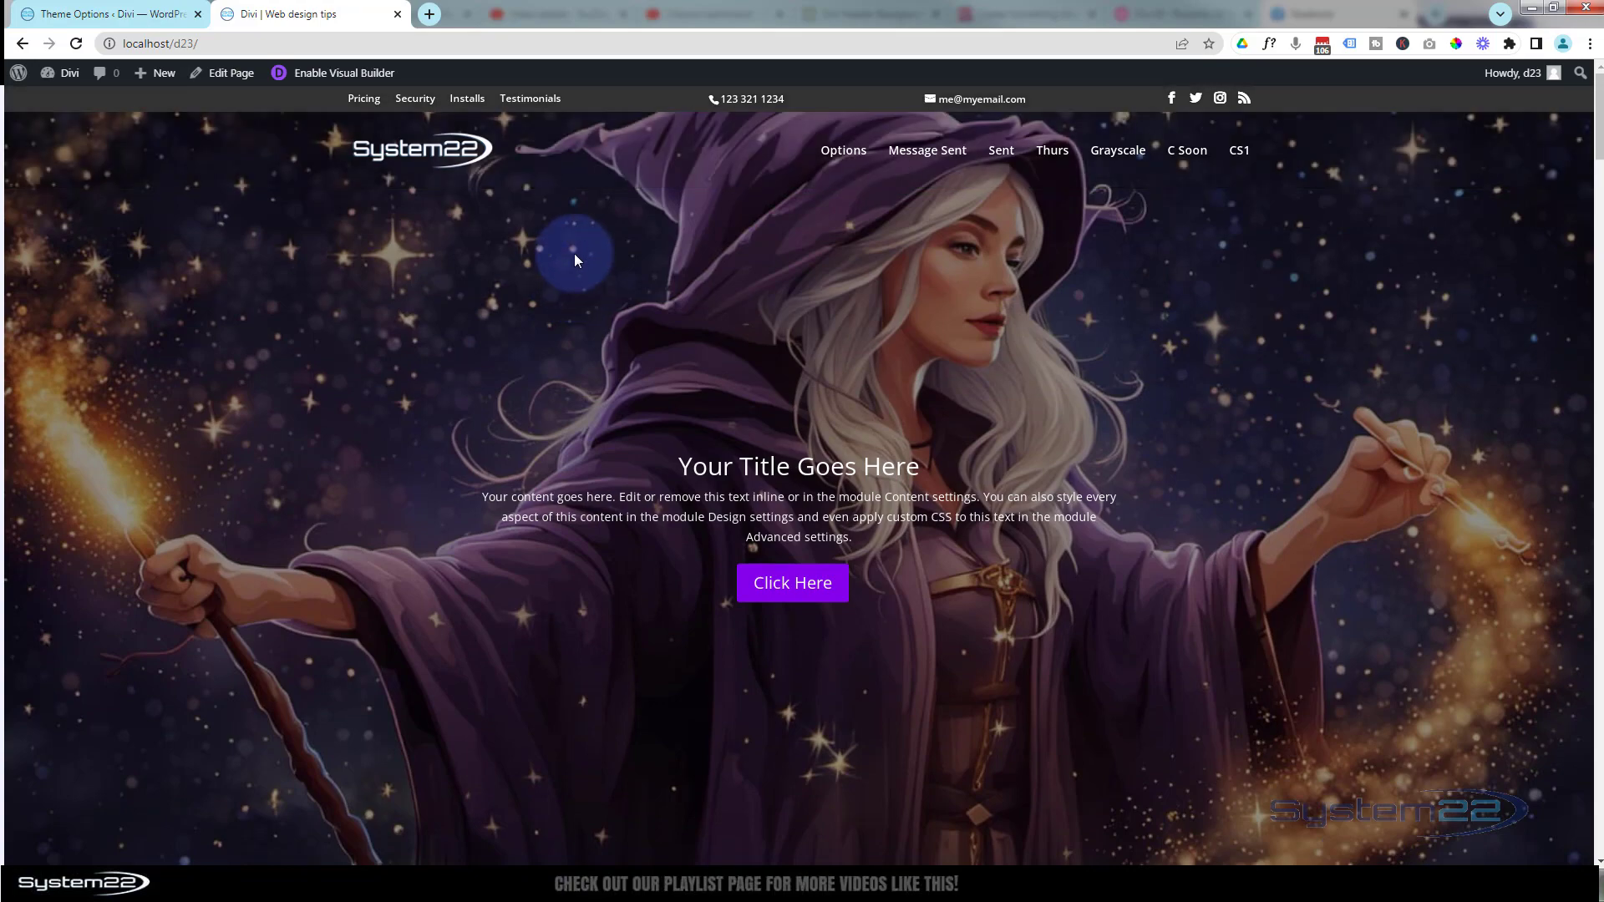
{"action": "scroll", "coordinate": [575, 255], "scroll_direction": "down", "scroll_amount": 7}
{"action": "scroll", "coordinate": [574, 253], "scroll_direction": "down", "scroll_amount": 5}
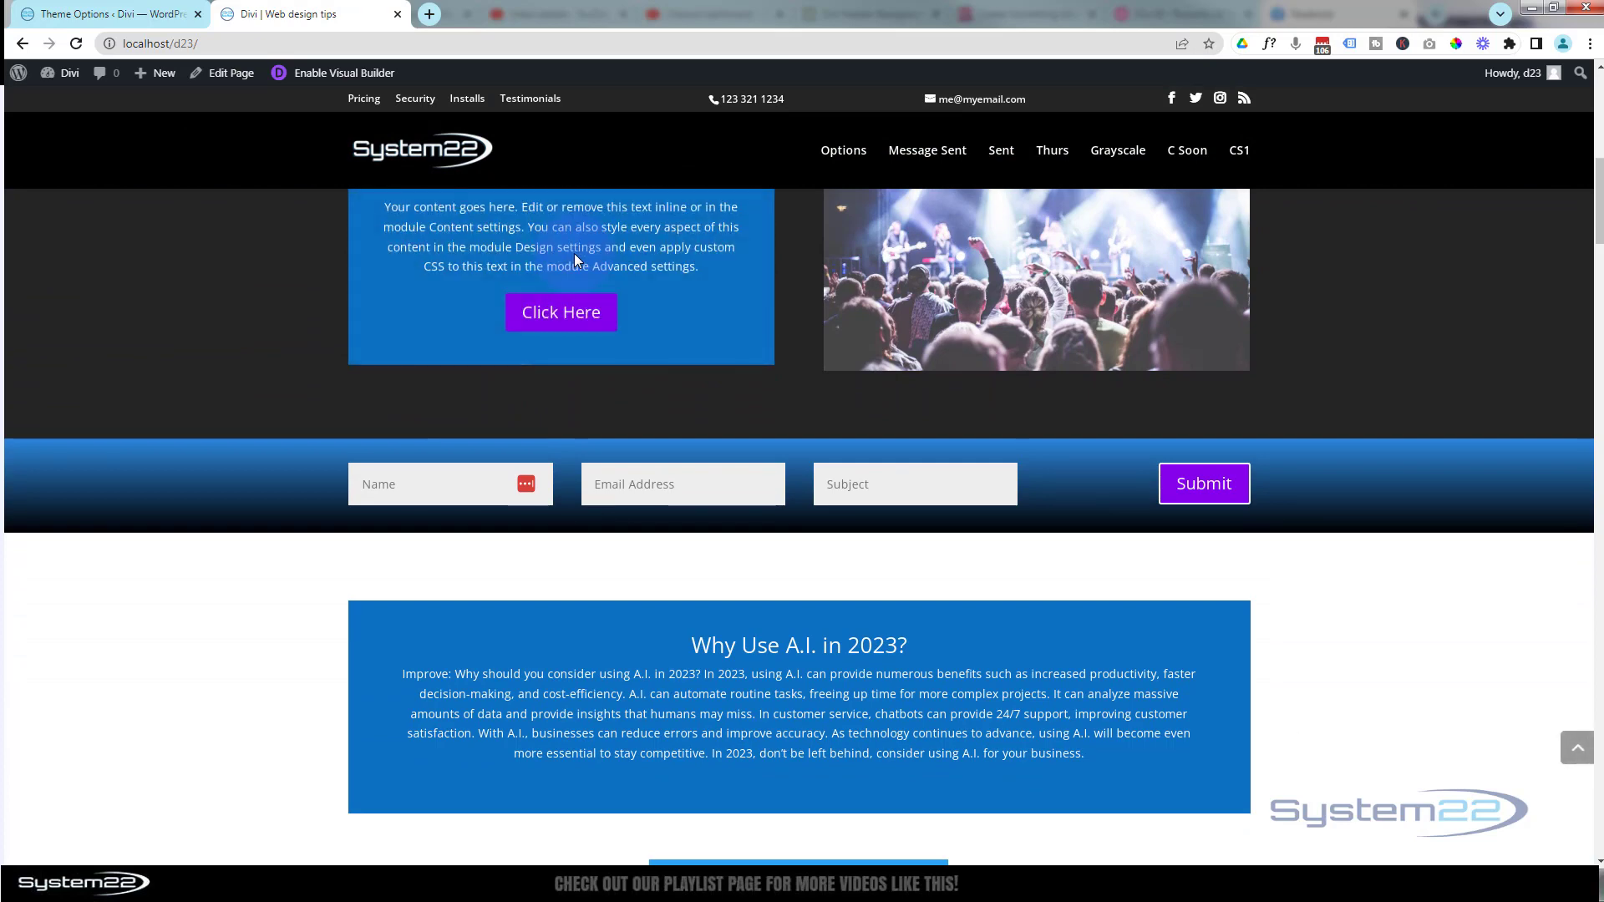
{"action": "scroll", "coordinate": [574, 253], "scroll_direction": "up", "scroll_amount": 10}
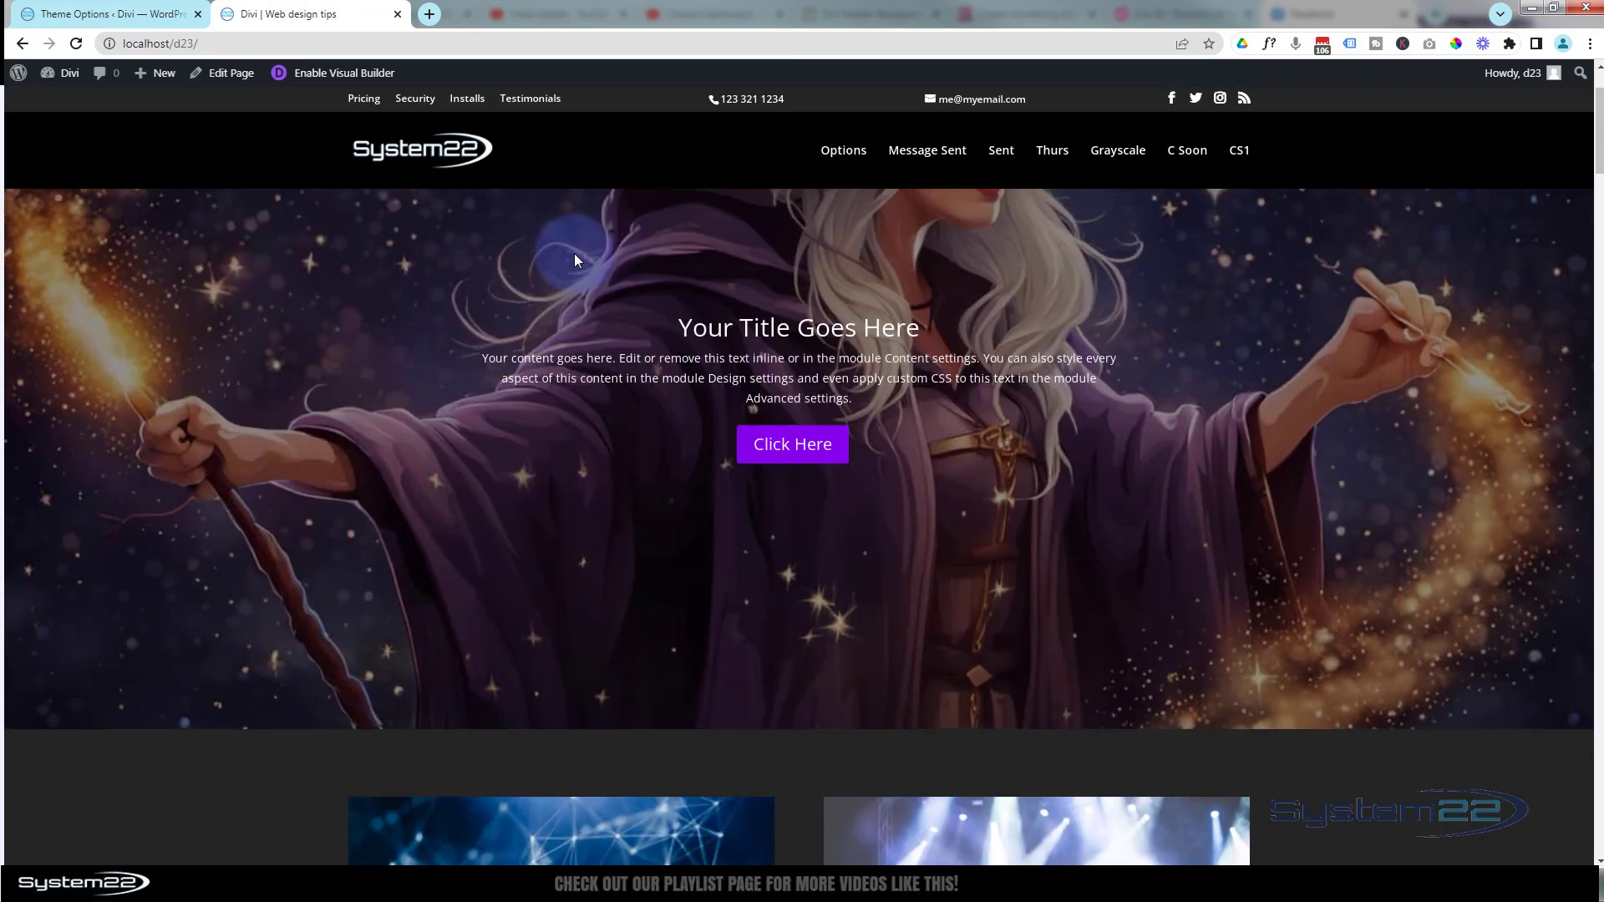
{"action": "scroll", "coordinate": [574, 253], "scroll_direction": "up", "scroll_amount": 2}
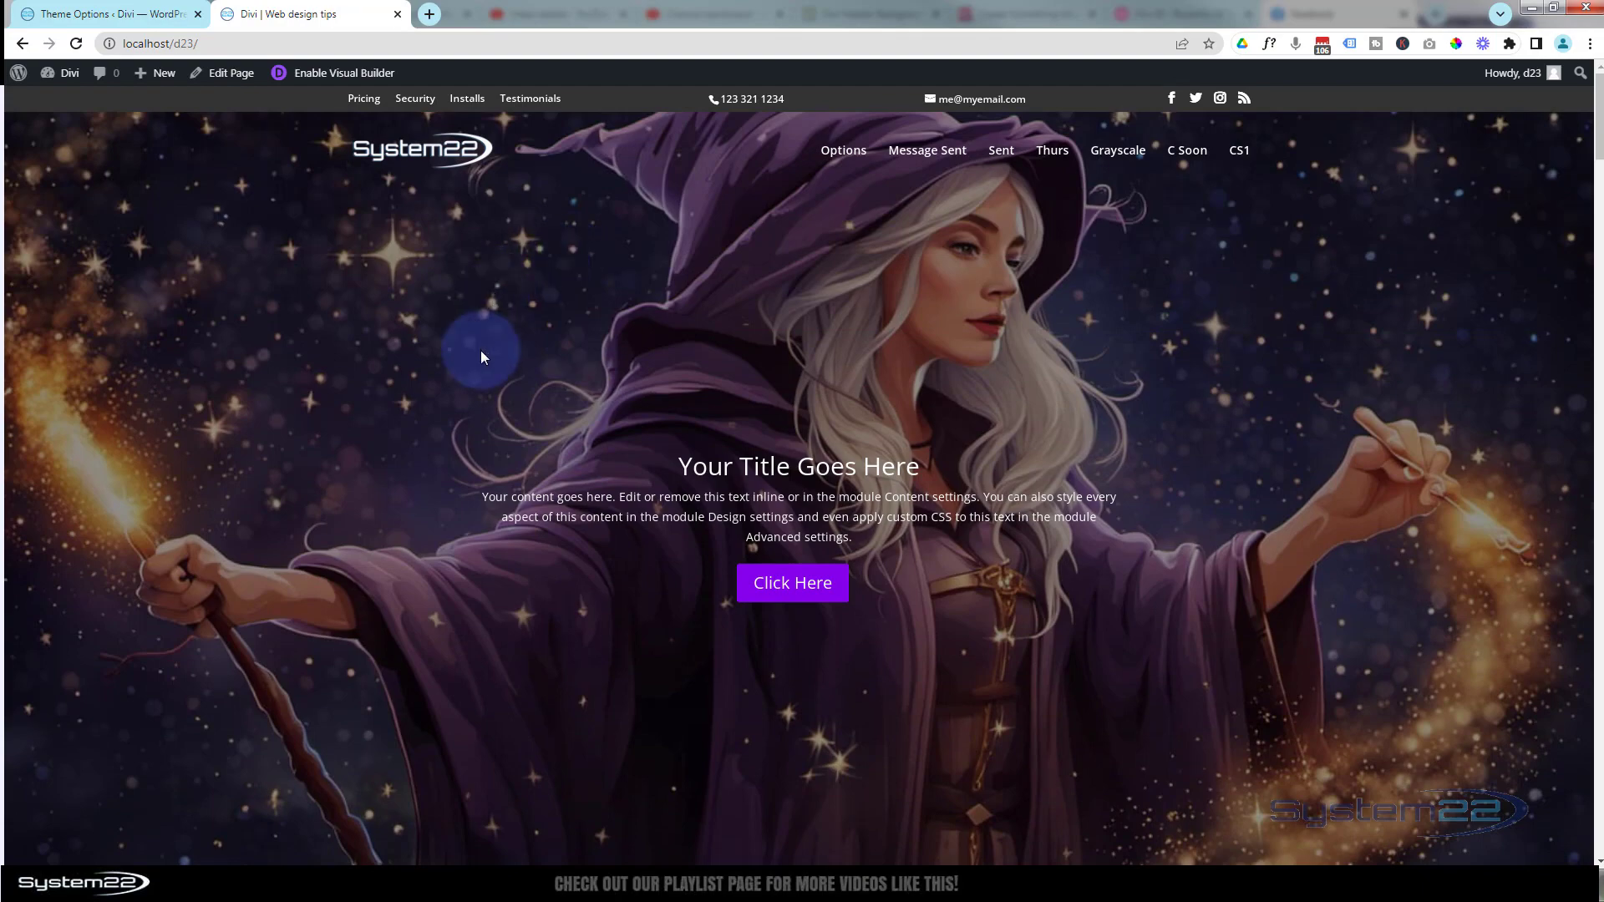
{"action": "scroll", "coordinate": [480, 354], "scroll_direction": "down", "scroll_amount": 5}
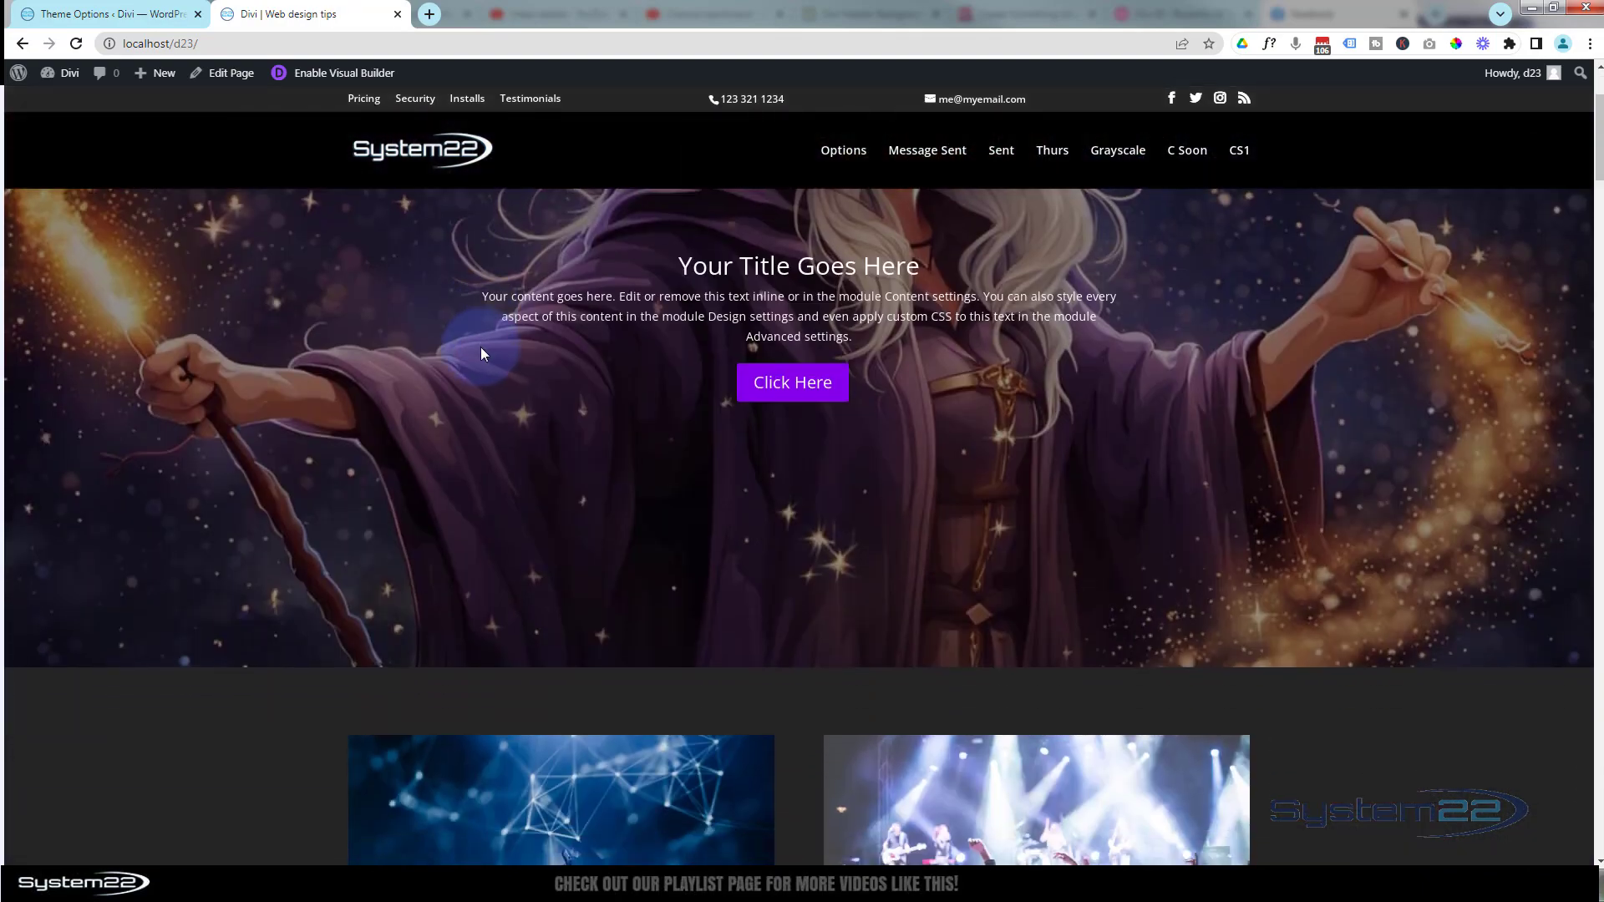
{"action": "scroll", "coordinate": [481, 354], "scroll_direction": "down", "scroll_amount": 5}
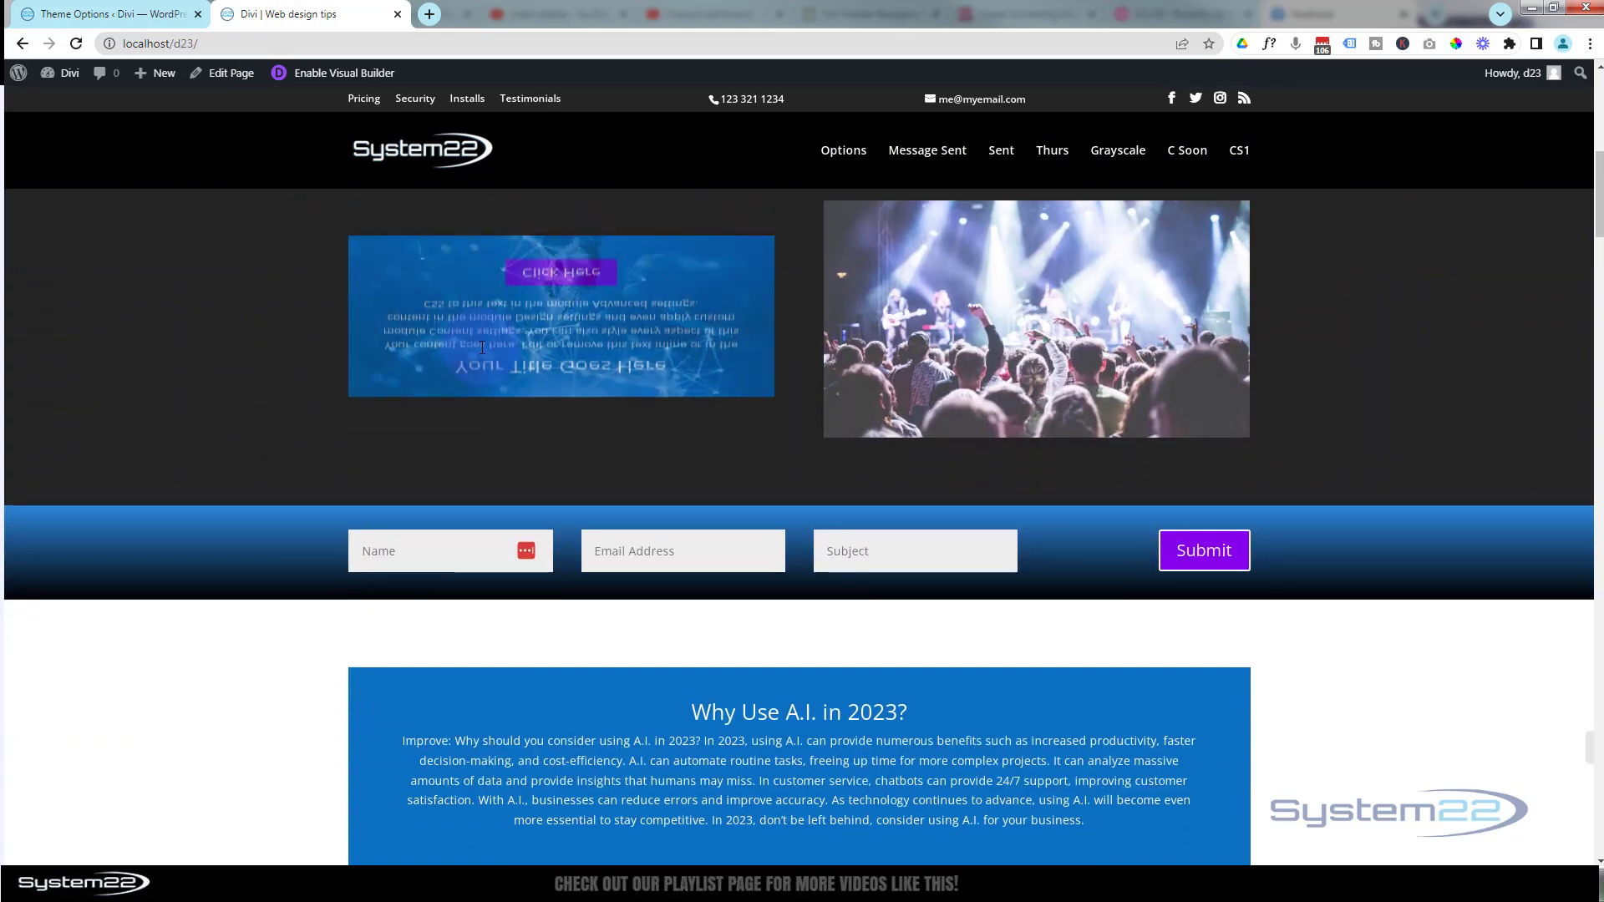
{"action": "scroll", "coordinate": [481, 354], "scroll_direction": "up", "scroll_amount": 3}
{"action": "scroll", "coordinate": [481, 349], "scroll_direction": "up", "scroll_amount": 7}
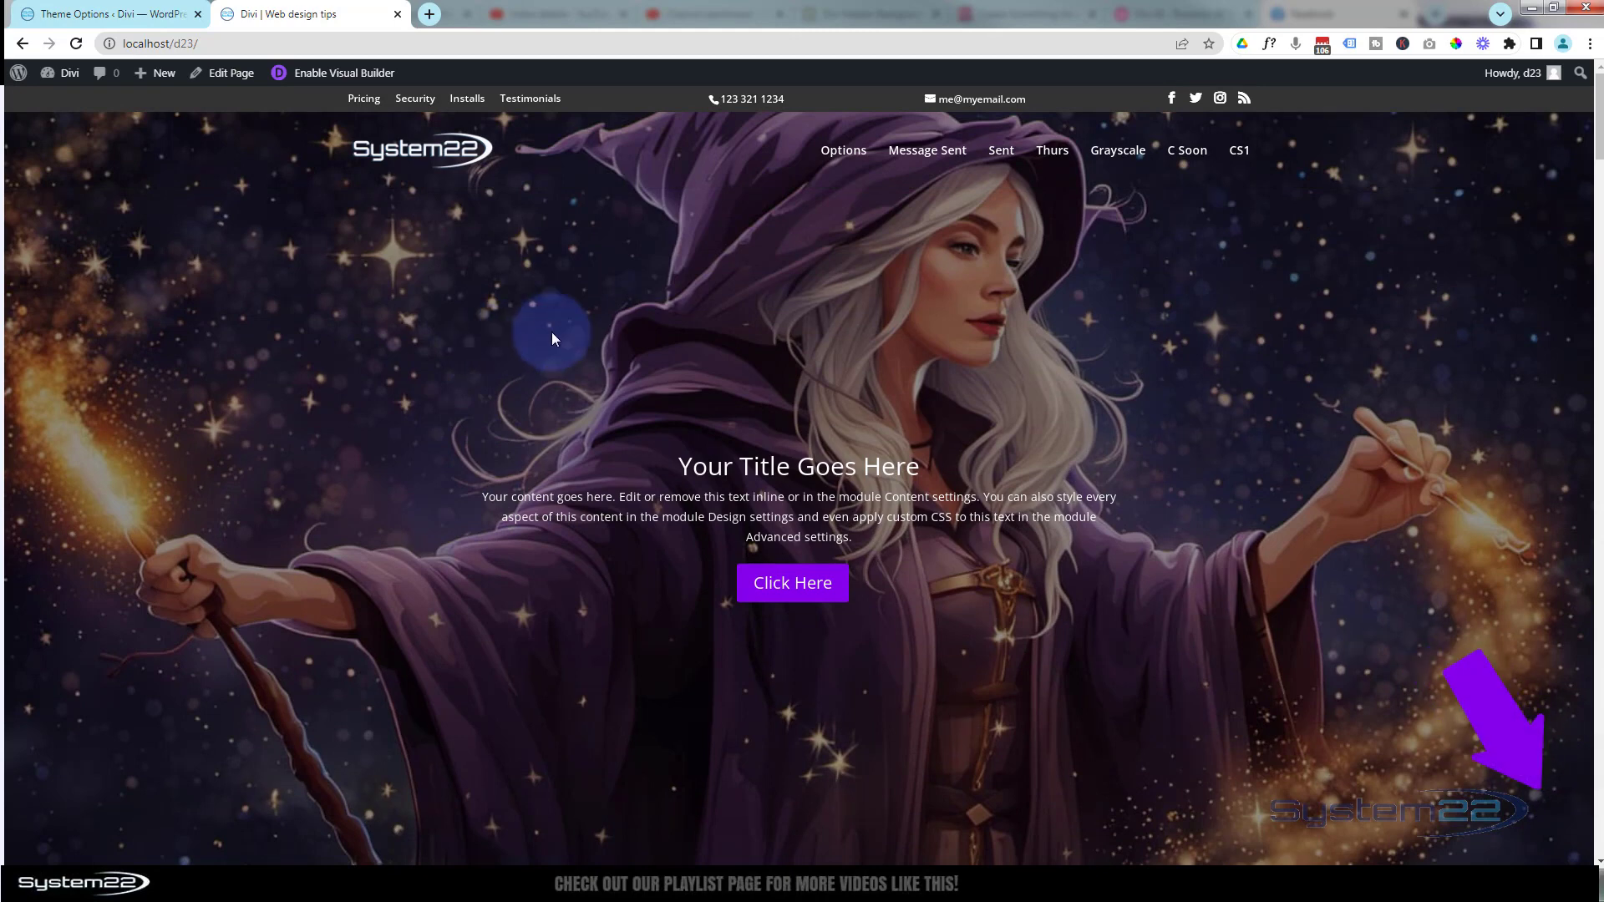
{"action": "scroll", "coordinate": [552, 333], "scroll_direction": "down", "scroll_amount": 5}
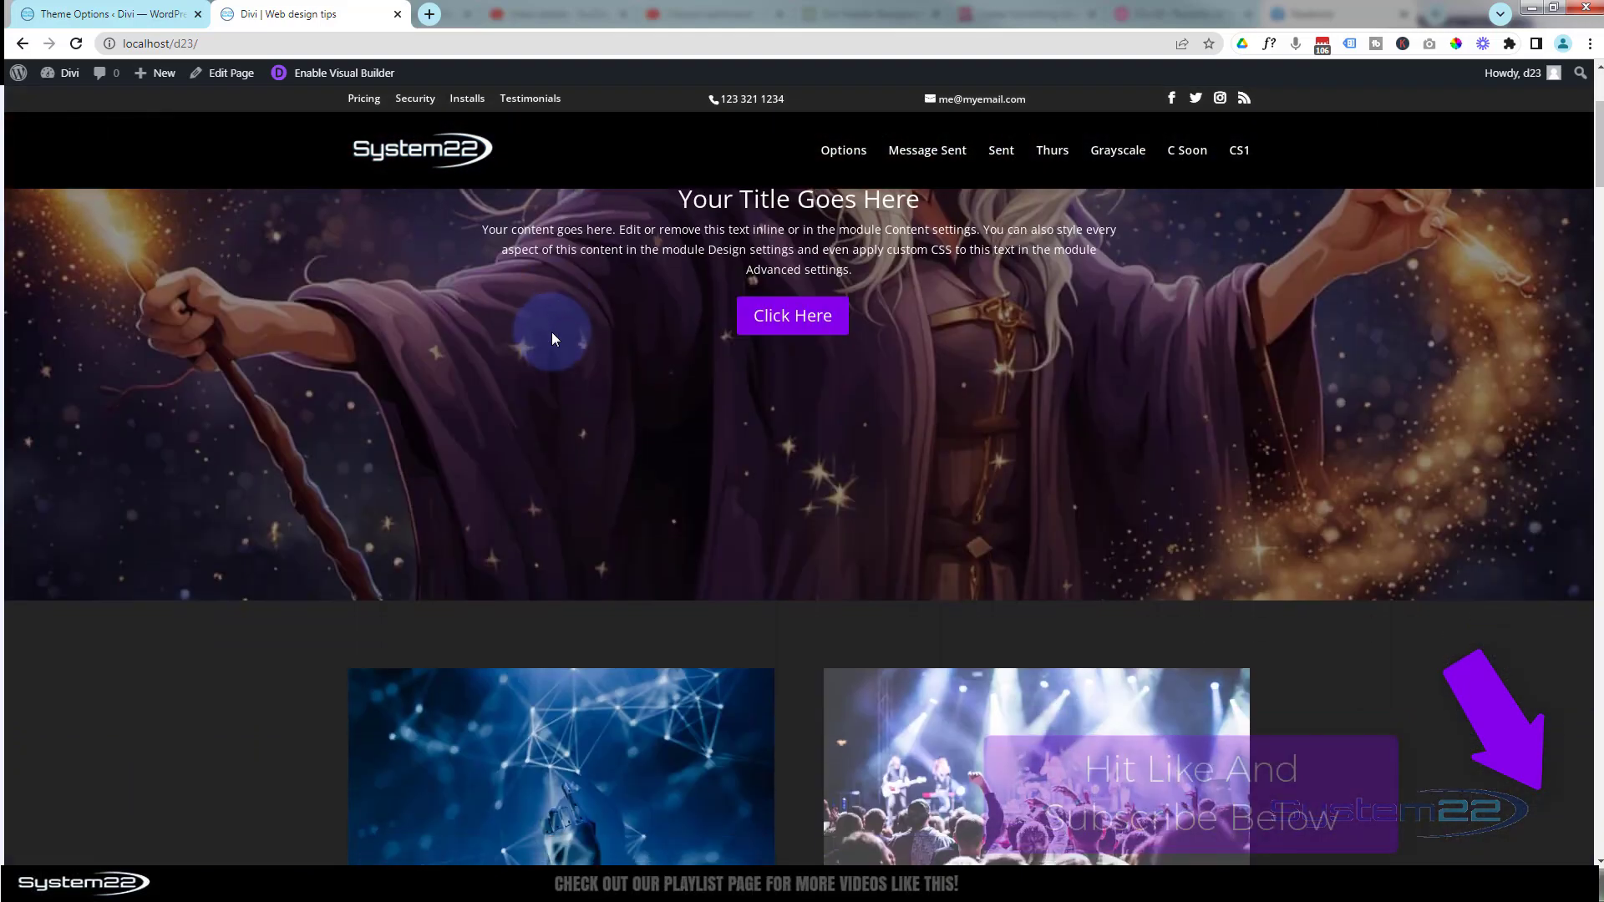
{"action": "scroll", "coordinate": [552, 333], "scroll_direction": "down", "scroll_amount": 8}
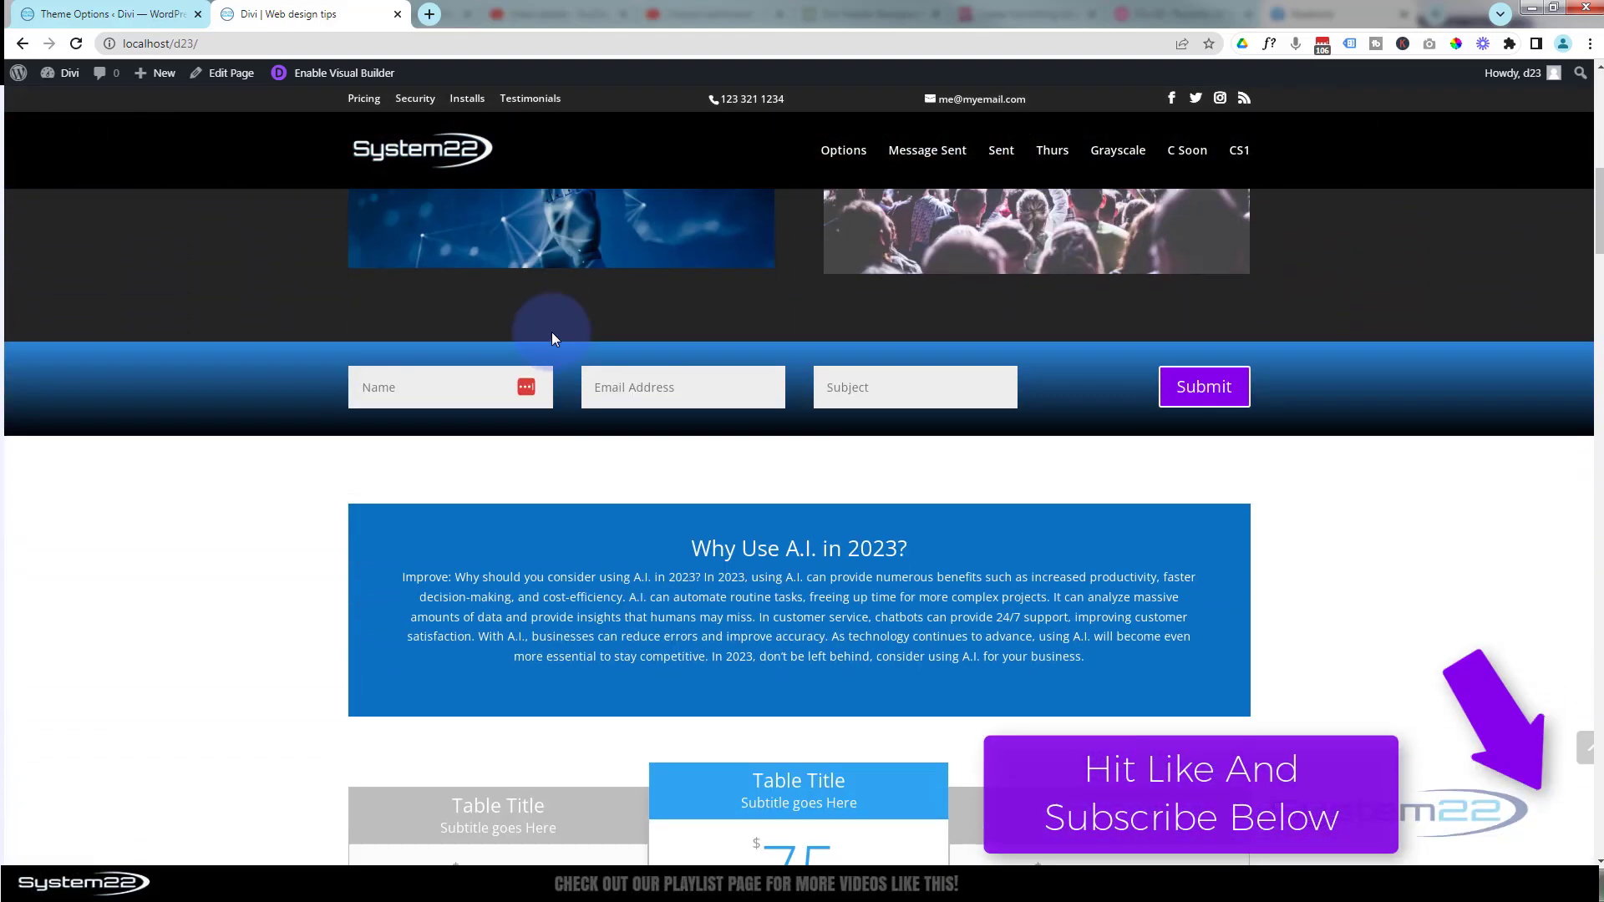
{"action": "scroll", "coordinate": [551, 332], "scroll_direction": "down", "scroll_amount": 4}
{"action": "scroll", "coordinate": [552, 333], "scroll_direction": "up", "scroll_amount": 7}
{"action": "scroll", "coordinate": [552, 333], "scroll_direction": "up", "scroll_amount": 6}
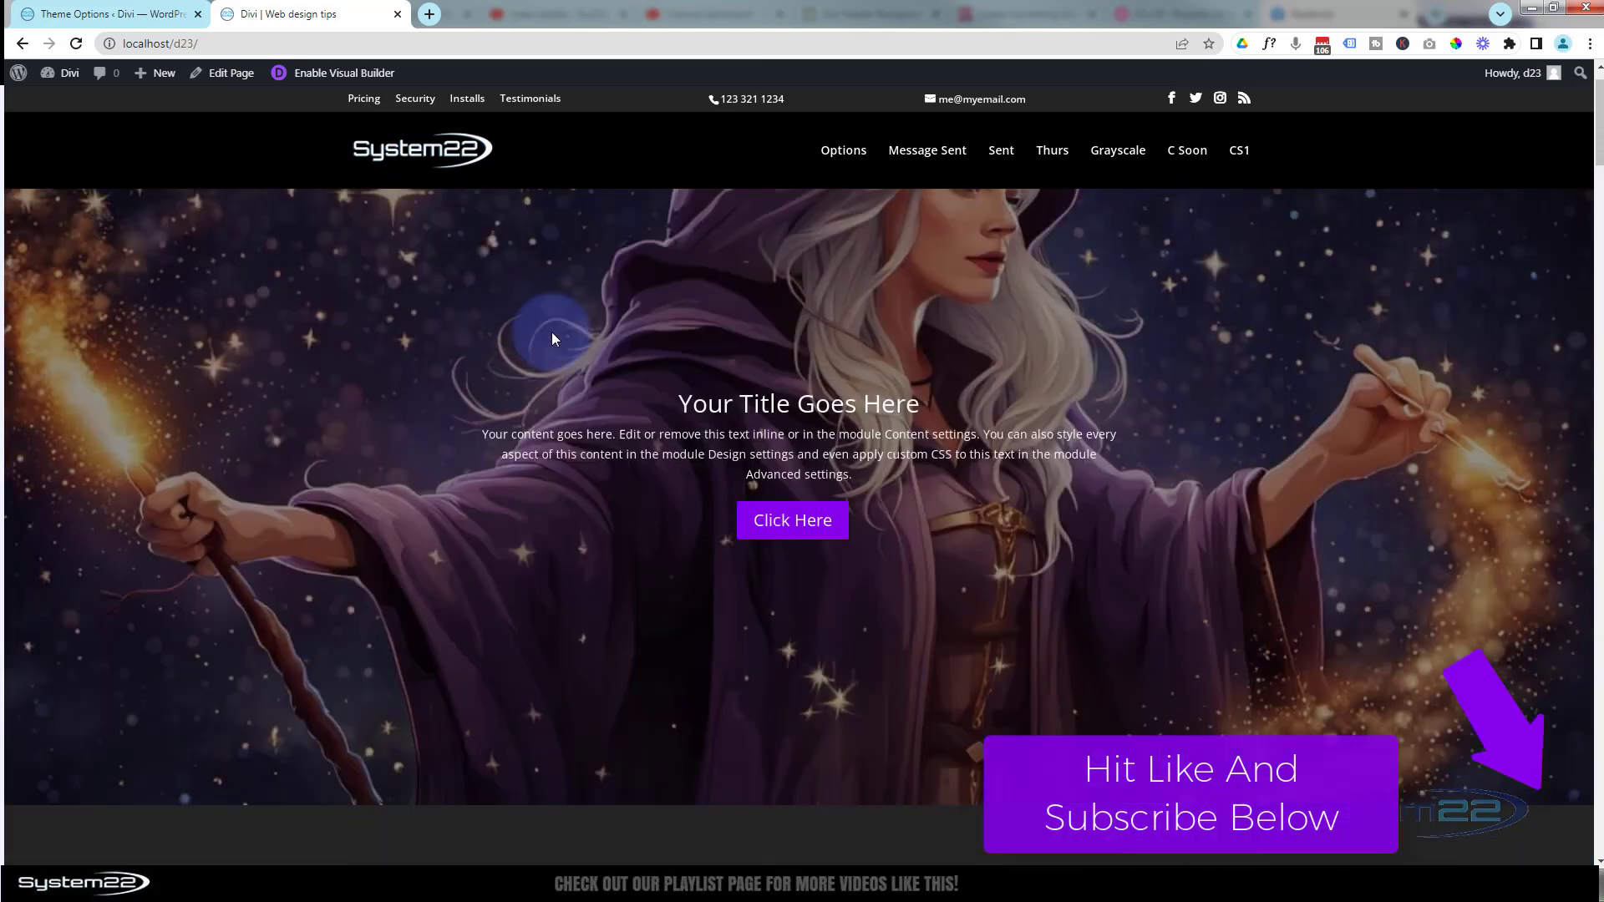